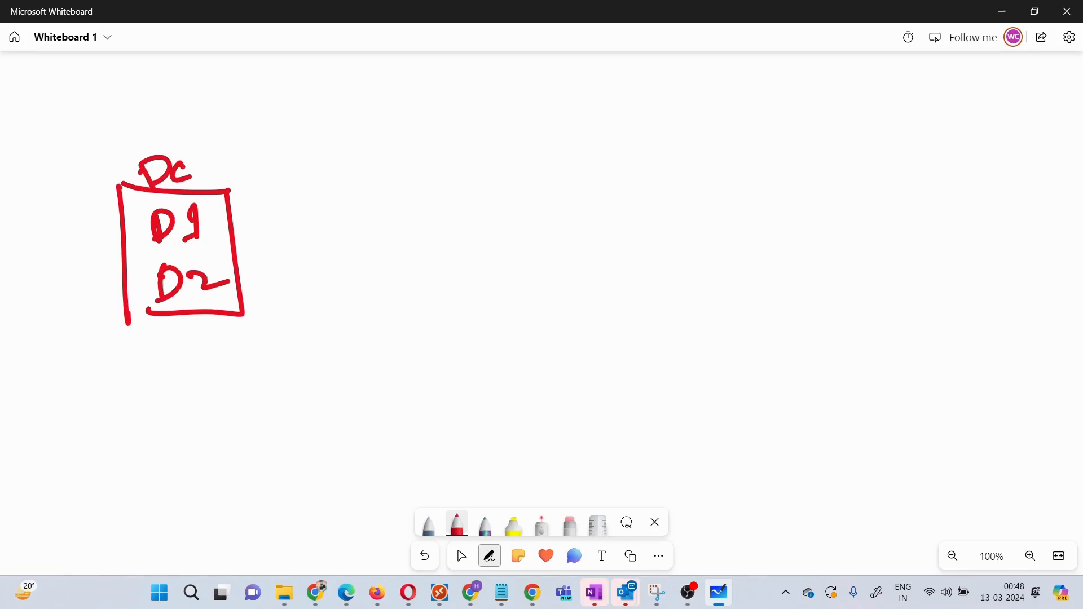
Step: Draw red boxes labelled T1 and T2 on the right side of the canvas
{"action": "mouse_move", "coordinate": [837, 97]}
{"action": "left_mouse_down"}
{"action": "mouse_move", "coordinate": [843, 171]}
{"action": "mouse_move", "coordinate": [937, 110]}
{"action": "mouse_move", "coordinate": [849, 179]}
{"action": "mouse_move", "coordinate": [829, 181]}
{"action": "left_mouse_up"}
{"action": "left_click_drag", "start_coordinate": [851, 120], "coordinate": [884, 114]}
{"action": "mouse_move", "coordinate": [868, 120]}
{"action": "left_mouse_down"}
{"action": "mouse_move", "coordinate": [872, 156]}
{"action": "mouse_move", "coordinate": [904, 115]}
{"action": "mouse_move", "coordinate": [905, 151]}
{"action": "left_mouse_up"}
{"action": "left_click_drag", "start_coordinate": [893, 152], "coordinate": [931, 146]}
{"action": "mouse_move", "coordinate": [832, 300]}
{"action": "left_mouse_down"}
{"action": "mouse_move", "coordinate": [847, 388]}
{"action": "mouse_move", "coordinate": [969, 358]}
{"action": "mouse_move", "coordinate": [858, 399]}
{"action": "left_mouse_up"}
{"action": "left_click_drag", "start_coordinate": [857, 333], "coordinate": [883, 323]}
{"action": "mouse_move", "coordinate": [868, 332]}
{"action": "left_mouse_down"}
{"action": "mouse_move", "coordinate": [880, 357]}
{"action": "mouse_move", "coordinate": [947, 348]}
{"action": "left_mouse_up"}
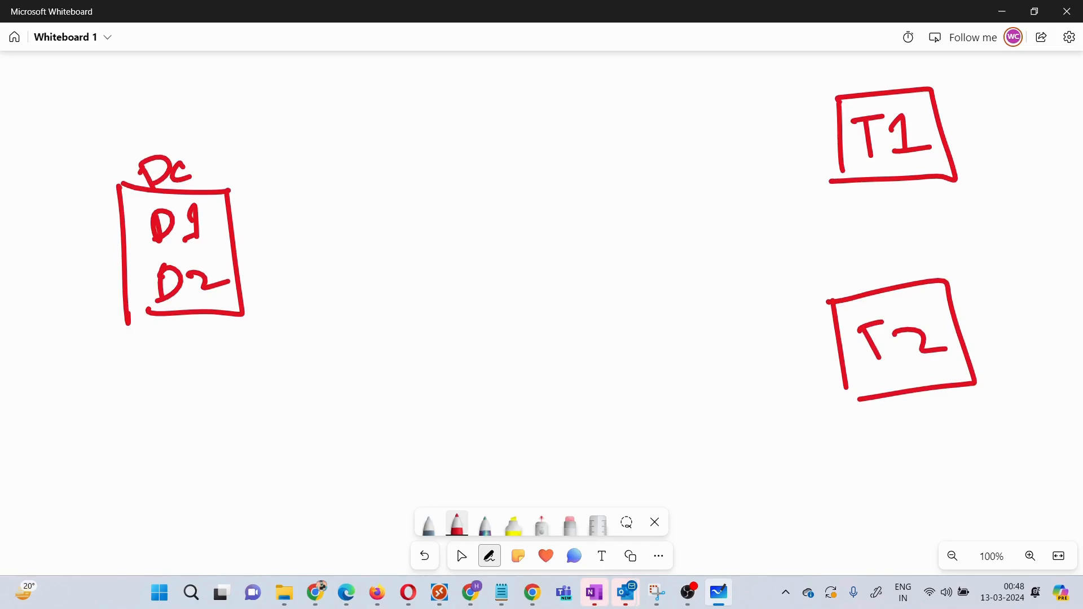
Step: Draw boxes labelled M1 and M2 in the middle, with overlines and a prime mark on M1
{"action": "mouse_move", "coordinate": [375, 99]}
{"action": "left_mouse_down"}
{"action": "mouse_move", "coordinate": [381, 167]}
{"action": "mouse_move", "coordinate": [383, 95]}
{"action": "mouse_move", "coordinate": [468, 164]}
{"action": "mouse_move", "coordinate": [414, 204]}
{"action": "mouse_move", "coordinate": [382, 168]}
{"action": "mouse_move", "coordinate": [401, 141]}
{"action": "mouse_move", "coordinate": [416, 139]}
{"action": "mouse_move", "coordinate": [423, 157]}
{"action": "left_mouse_up"}
{"action": "mouse_move", "coordinate": [426, 136]}
{"action": "left_mouse_down"}
{"action": "mouse_move", "coordinate": [433, 156]}
{"action": "mouse_move", "coordinate": [440, 151]}
{"action": "left_mouse_up"}
{"action": "left_click_drag", "start_coordinate": [411, 301], "coordinate": [417, 376]}
{"action": "mouse_move", "coordinate": [403, 303]}
{"action": "left_mouse_down"}
{"action": "mouse_move", "coordinate": [497, 274]}
{"action": "mouse_move", "coordinate": [516, 375]}
{"action": "mouse_move", "coordinate": [422, 403]}
{"action": "left_mouse_up"}
{"action": "left_click_drag", "start_coordinate": [433, 321], "coordinate": [460, 345]}
{"action": "mouse_move", "coordinate": [455, 324]}
{"action": "left_mouse_down"}
{"action": "mouse_move", "coordinate": [480, 330]}
{"action": "mouse_move", "coordinate": [473, 341]}
{"action": "mouse_move", "coordinate": [494, 331]}
{"action": "left_mouse_up"}
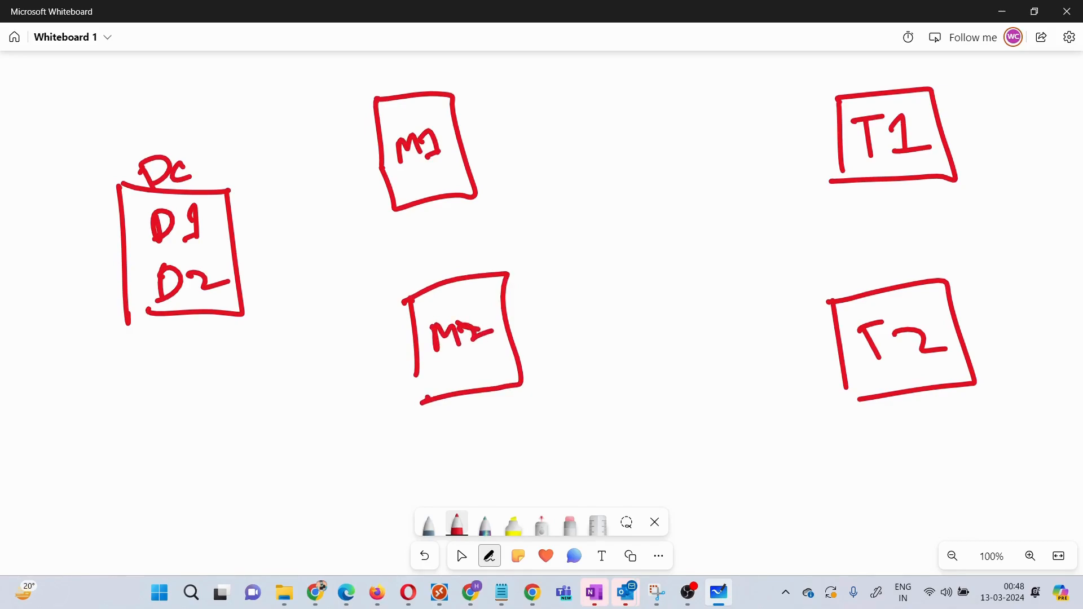
{"action": "left_click_drag", "start_coordinate": [393, 125], "coordinate": [428, 113]}
{"action": "left_click_drag", "start_coordinate": [436, 311], "coordinate": [462, 308]}
{"action": "left_click_drag", "start_coordinate": [443, 123], "coordinate": [441, 131]}
Step: Draw red arrows linking D1→M1→T1 and D2→M2→T2
{"action": "mouse_move", "coordinate": [212, 229]}
{"action": "left_mouse_down"}
{"action": "mouse_move", "coordinate": [395, 141]}
{"action": "mouse_move", "coordinate": [377, 175]}
{"action": "left_mouse_up"}
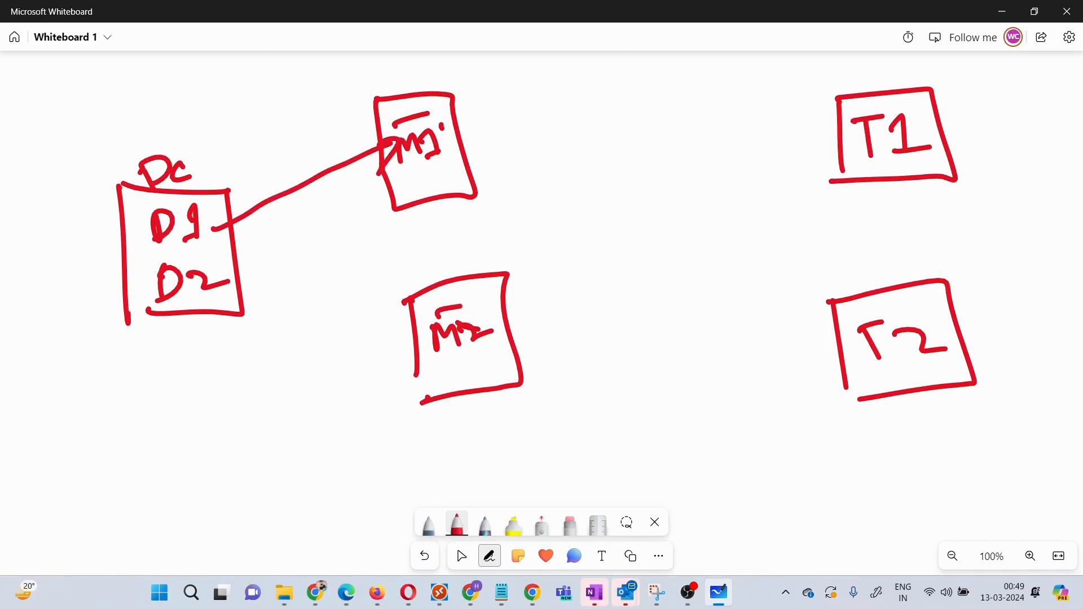
{"action": "mouse_move", "coordinate": [480, 146]}
{"action": "left_mouse_down"}
{"action": "mouse_move", "coordinate": [838, 135]}
{"action": "mouse_move", "coordinate": [804, 157]}
{"action": "left_mouse_up"}
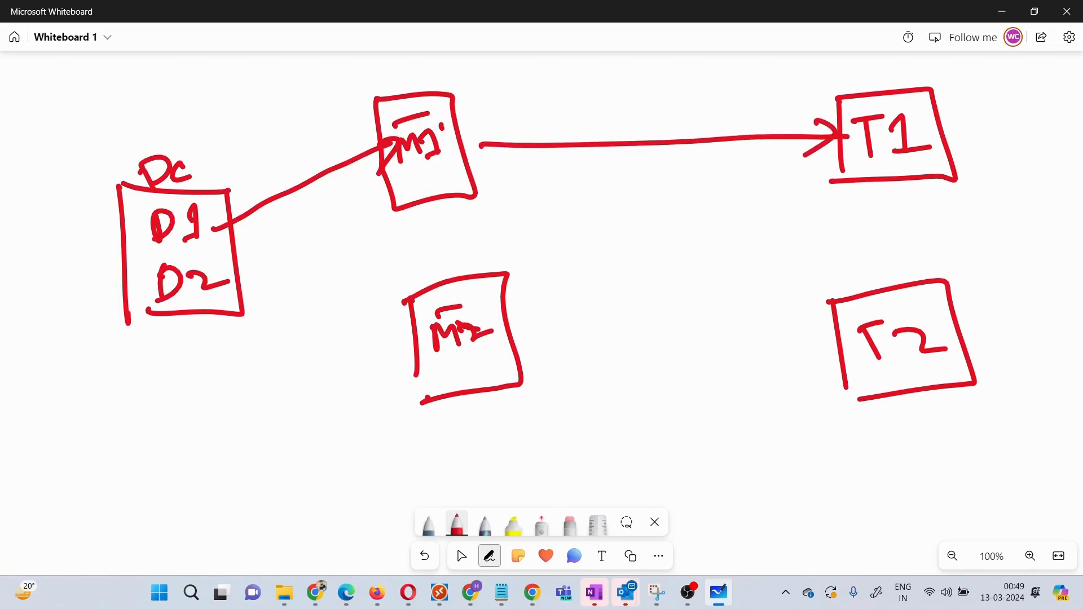
{"action": "left_click", "coordinate": [485, 363]}
{"action": "left_click_drag", "start_coordinate": [228, 284], "coordinate": [424, 361]}
{"action": "left_click_drag", "start_coordinate": [383, 377], "coordinate": [424, 368]}
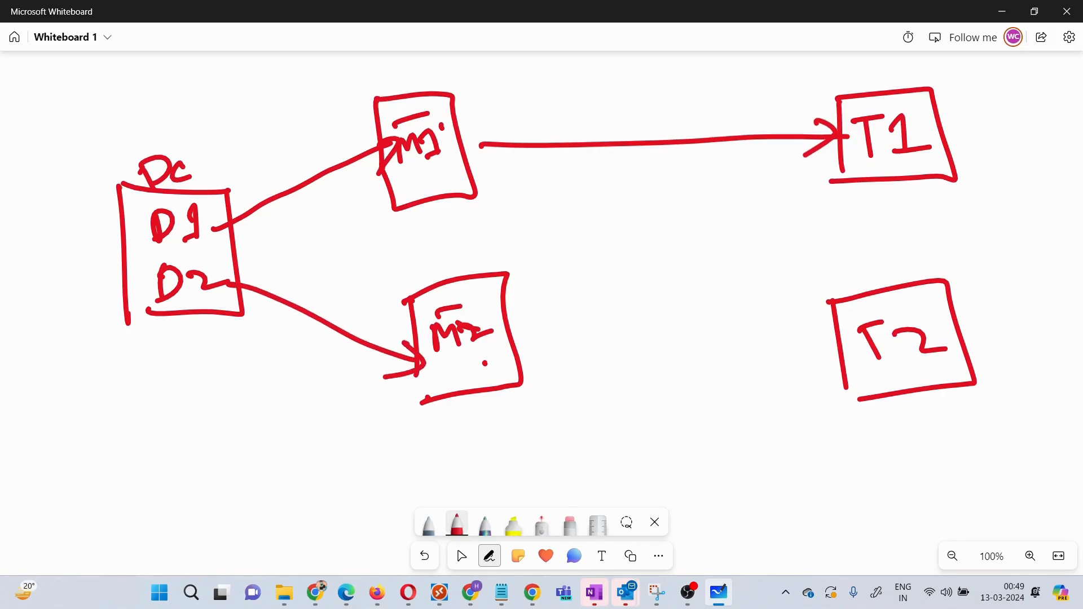
{"action": "mouse_move", "coordinate": [516, 341]}
{"action": "left_mouse_down"}
{"action": "mouse_move", "coordinate": [628, 334]}
{"action": "mouse_move", "coordinate": [831, 358]}
{"action": "mouse_move", "coordinate": [796, 372]}
{"action": "left_mouse_up"}
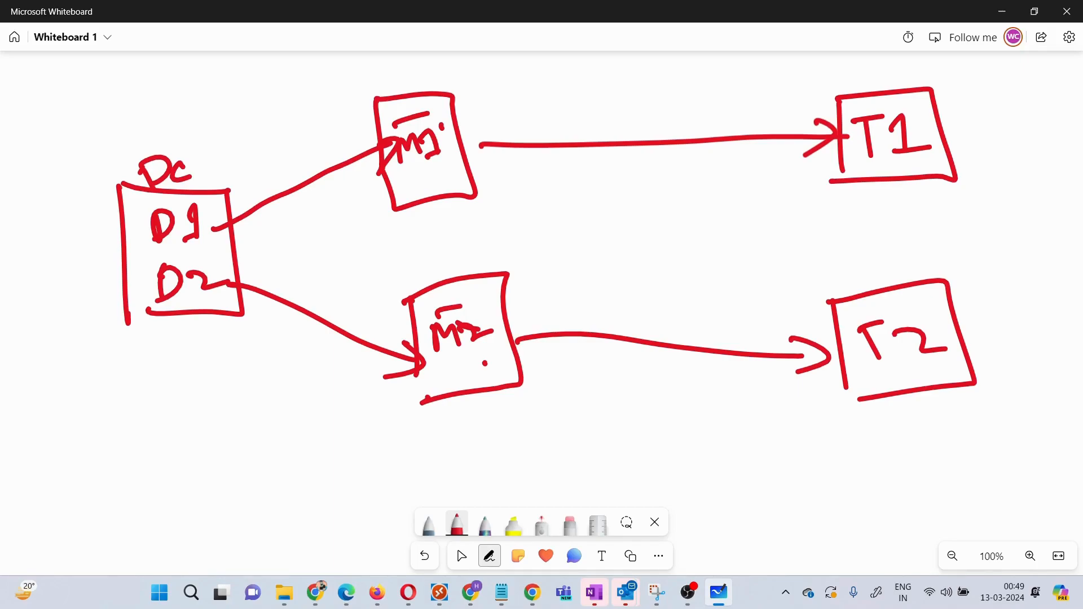
Step: Mark beside D1 and draw a new box labelled E below the Dc box
{"action": "left_click_drag", "start_coordinate": [124, 214], "coordinate": [149, 203]}
{"action": "mouse_move", "coordinate": [135, 415]}
{"action": "left_mouse_down"}
{"action": "mouse_move", "coordinate": [126, 541]}
{"action": "mouse_move", "coordinate": [245, 417]}
{"action": "mouse_move", "coordinate": [263, 559]}
{"action": "mouse_move", "coordinate": [128, 550]}
{"action": "left_mouse_up"}
{"action": "mouse_move", "coordinate": [172, 389]}
{"action": "left_mouse_down"}
{"action": "mouse_move", "coordinate": [173, 413]}
{"action": "mouse_move", "coordinate": [193, 380]}
{"action": "mouse_move", "coordinate": [194, 398]}
{"action": "left_mouse_up"}
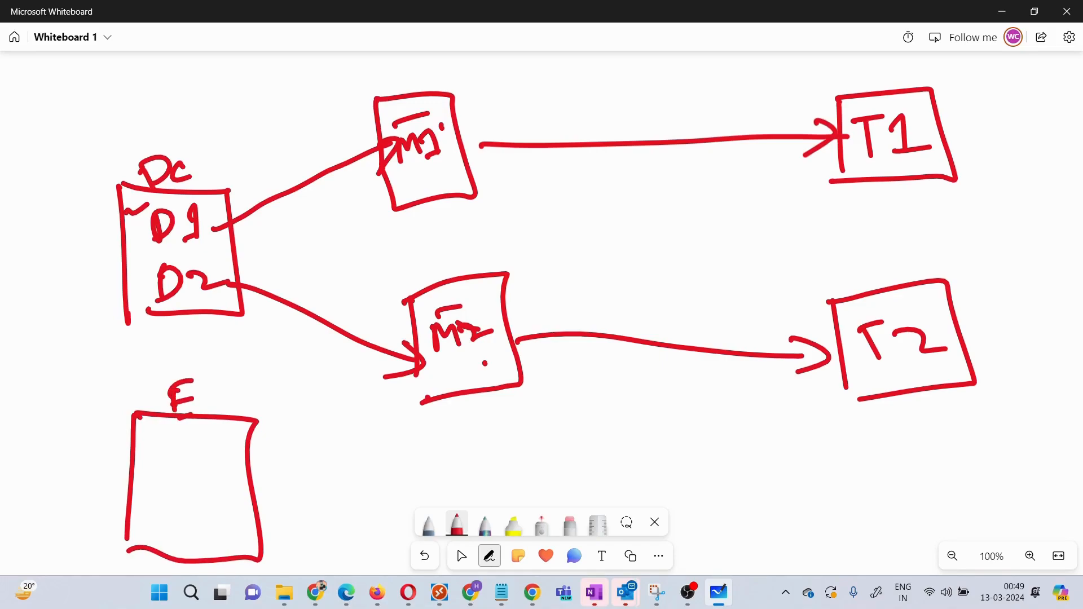
Step: Write D1 and D2 inside the E box and tick the T1 and T2 boxes
{"action": "mouse_move", "coordinate": [169, 447]}
{"action": "left_mouse_down"}
{"action": "mouse_move", "coordinate": [170, 477]}
{"action": "mouse_move", "coordinate": [226, 468]}
{"action": "mouse_move", "coordinate": [284, 422]}
{"action": "left_mouse_up"}
{"action": "mouse_move", "coordinate": [954, 100]}
{"action": "left_mouse_down"}
{"action": "mouse_move", "coordinate": [981, 101]}
{"action": "mouse_move", "coordinate": [1006, 79]}
{"action": "left_mouse_up"}
{"action": "mouse_move", "coordinate": [176, 497]}
{"action": "left_mouse_down"}
{"action": "mouse_move", "coordinate": [177, 539]}
{"action": "mouse_move", "coordinate": [250, 515]}
{"action": "left_mouse_up"}
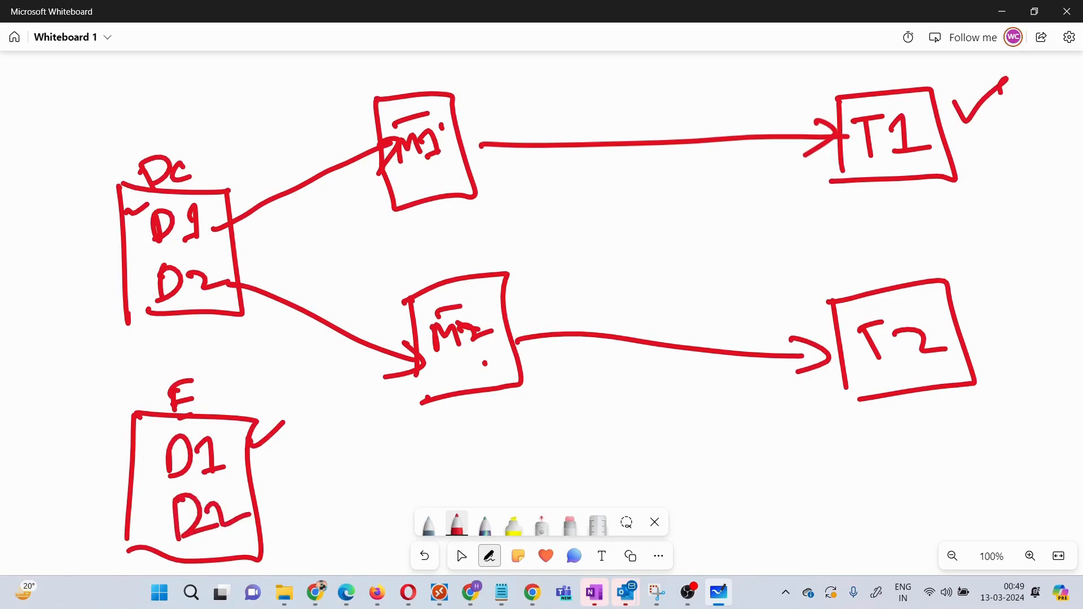
{"action": "left_click_drag", "start_coordinate": [951, 272], "coordinate": [993, 246]}
Step: Draw red arrows from E's D1 to T1 and from E's D2 to T2
{"action": "mouse_move", "coordinate": [232, 464]}
{"action": "left_mouse_down"}
{"action": "mouse_move", "coordinate": [339, 467]}
{"action": "mouse_move", "coordinate": [728, 254]}
{"action": "mouse_move", "coordinate": [842, 160]}
{"action": "left_mouse_up"}
{"action": "left_click_drag", "start_coordinate": [821, 199], "coordinate": [844, 167]}
{"action": "mouse_move", "coordinate": [249, 530]}
{"action": "left_mouse_down"}
{"action": "mouse_move", "coordinate": [635, 471]}
{"action": "mouse_move", "coordinate": [830, 369]}
{"action": "left_mouse_up"}
{"action": "left_click_drag", "start_coordinate": [815, 409], "coordinate": [829, 371]}
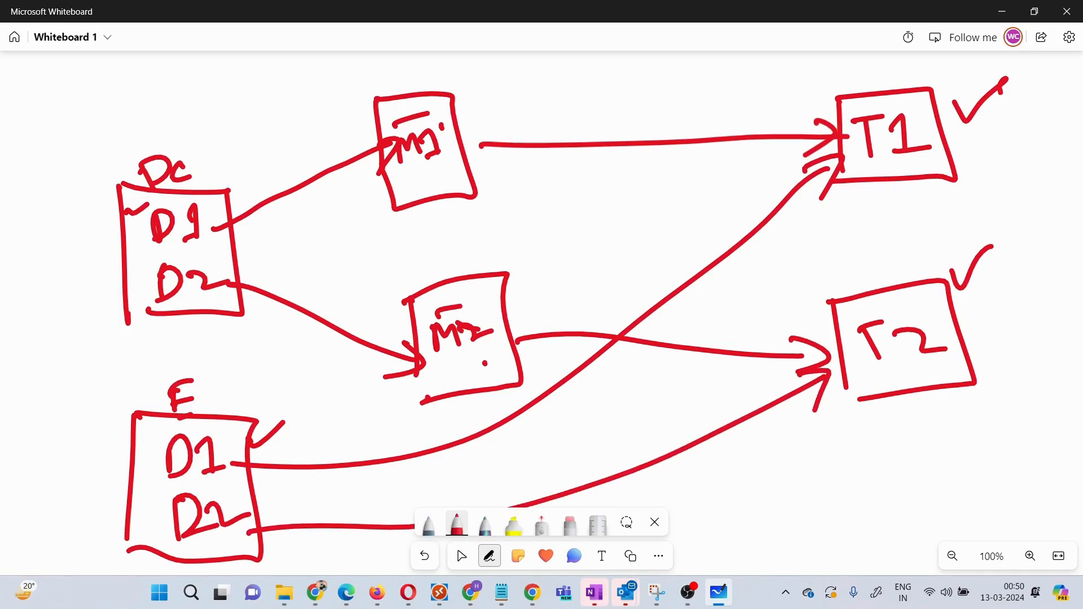
Step: Erase both trial arrows from the E box to T1 and T2
{"action": "left_click", "coordinate": [566, 537]}
{"action": "left_click", "coordinate": [570, 524]}
{"action": "left_click_drag", "start_coordinate": [720, 420], "coordinate": [737, 454]}
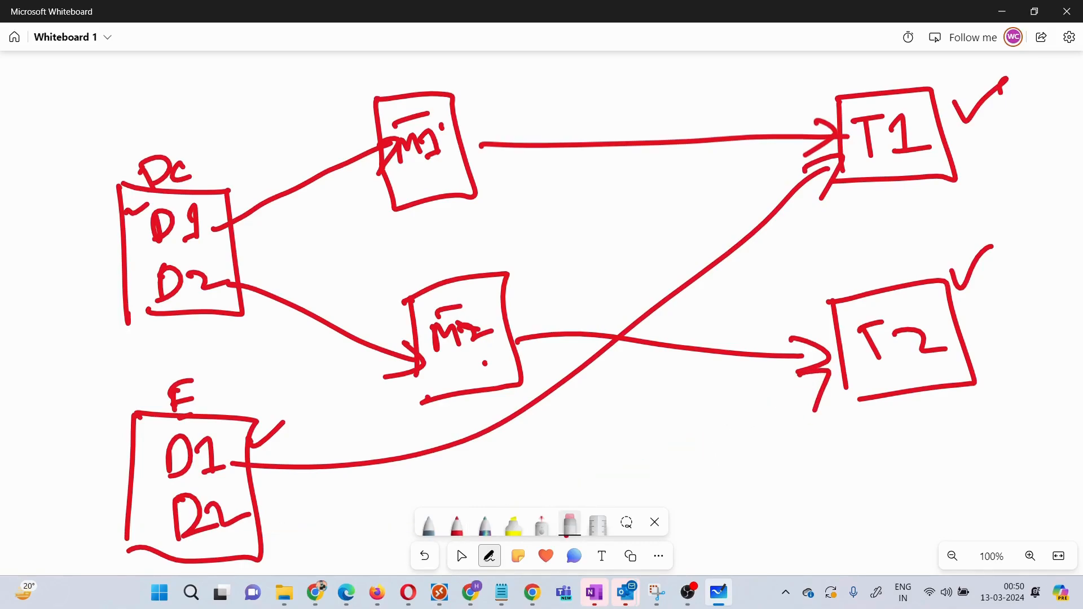
{"action": "left_click_drag", "start_coordinate": [818, 392], "coordinate": [828, 377]}
{"action": "left_click_drag", "start_coordinate": [708, 245], "coordinate": [734, 274]}
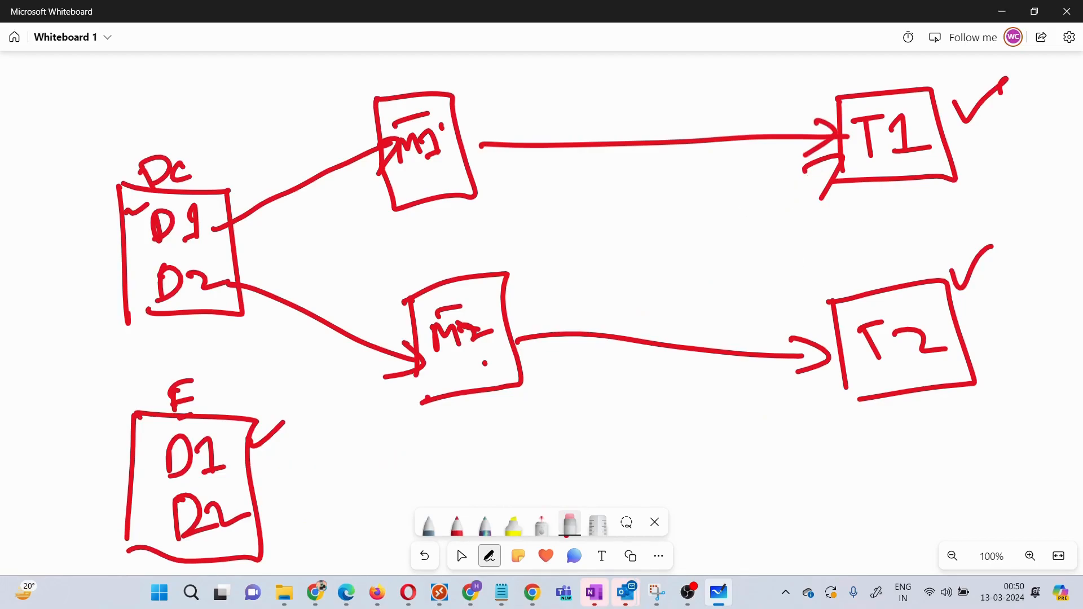
{"action": "left_click_drag", "start_coordinate": [810, 165], "coordinate": [828, 189]}
{"action": "left_click", "coordinate": [428, 524]}
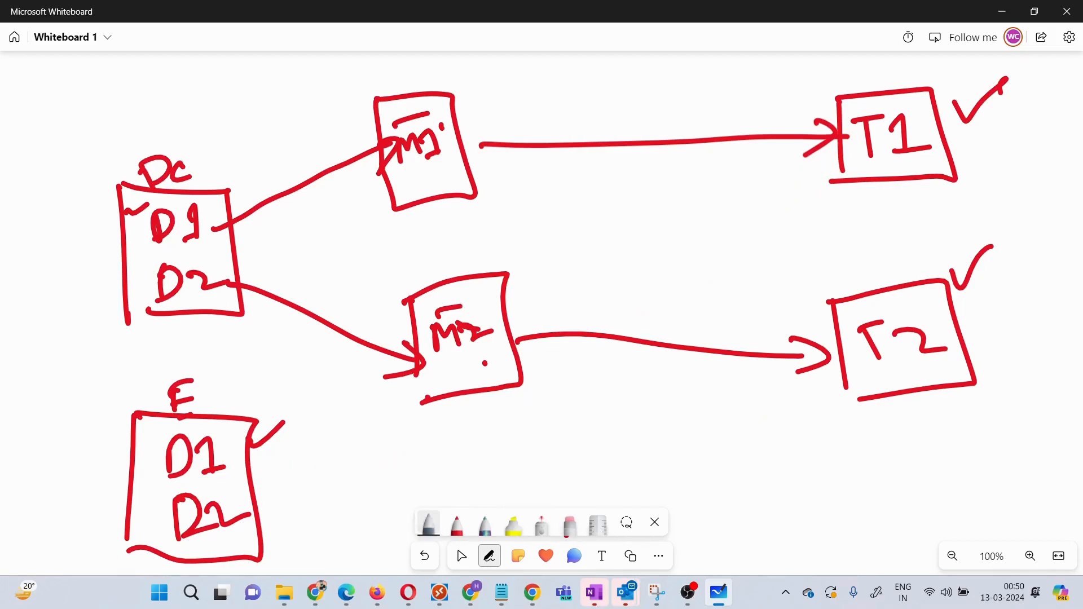
Step: Draw light-blue curves from E's D1 to T1 and D2 to T2, plus a tick above M1
{"action": "mouse_move", "coordinate": [214, 458]}
{"action": "left_mouse_down"}
{"action": "mouse_move", "coordinate": [368, 447]}
{"action": "mouse_move", "coordinate": [602, 363]}
{"action": "mouse_move", "coordinate": [838, 159]}
{"action": "mouse_move", "coordinate": [832, 194]}
{"action": "left_mouse_up"}
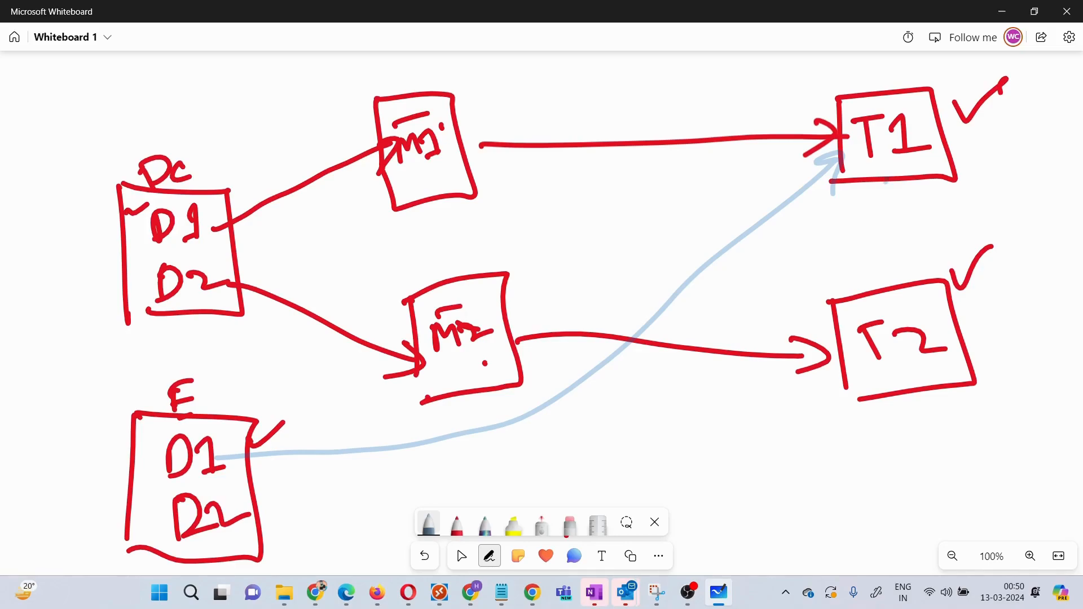
{"action": "mouse_move", "coordinate": [246, 525]}
{"action": "left_mouse_down"}
{"action": "mouse_move", "coordinate": [725, 418]}
{"action": "mouse_move", "coordinate": [872, 372]}
{"action": "mouse_move", "coordinate": [866, 395]}
{"action": "left_mouse_up"}
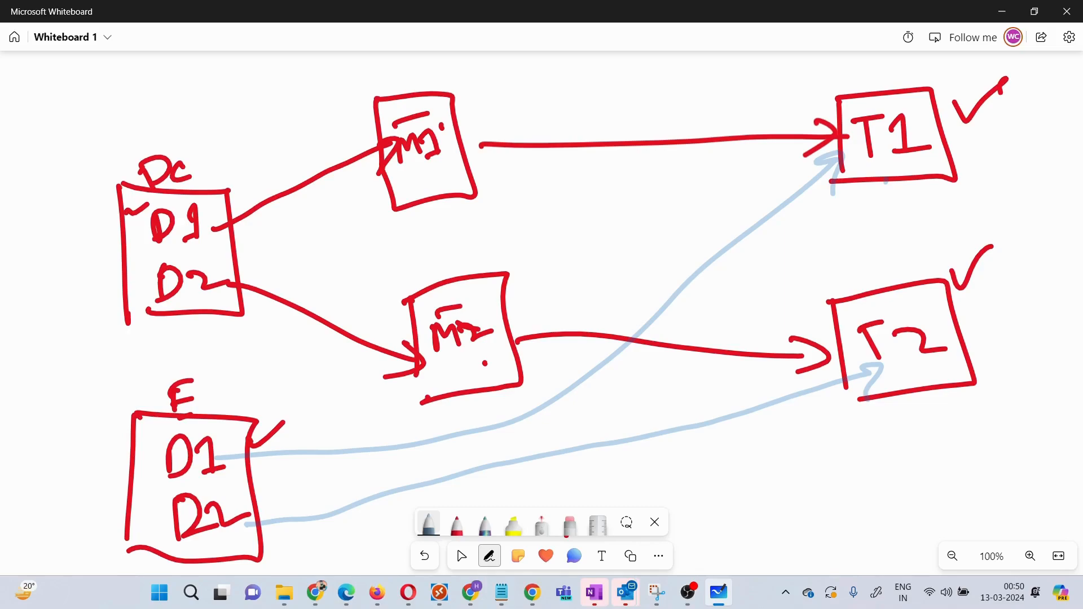
{"action": "left_click_drag", "start_coordinate": [335, 83], "coordinate": [373, 77]}
{"action": "left_click", "coordinate": [461, 556]}
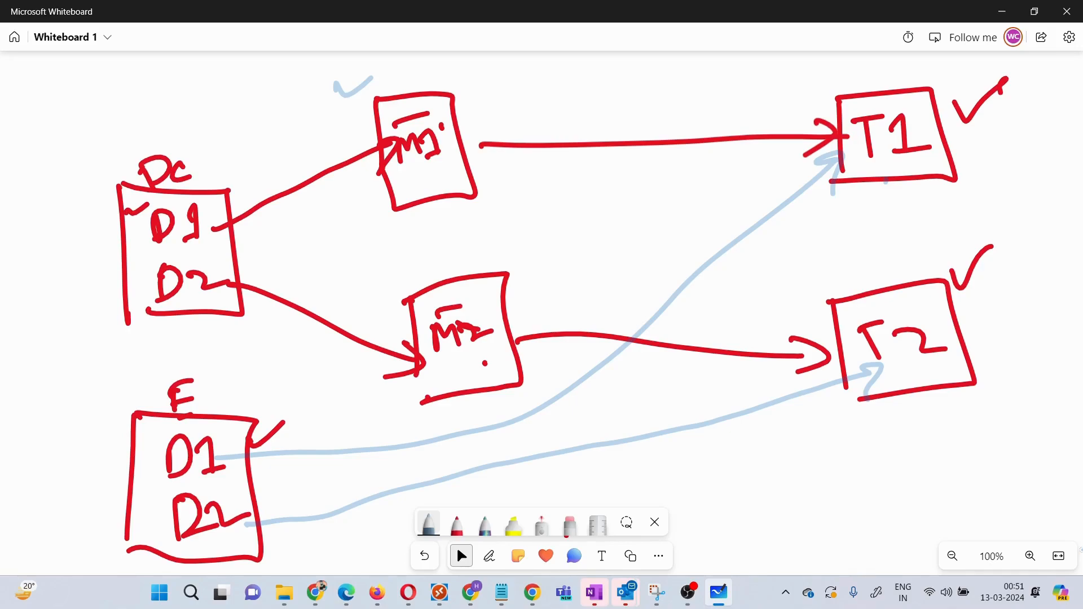
Step: Handwrite 'MINIMAL HYBRID' in light blue on two lines below the T2 box
{"action": "mouse_move", "coordinate": [768, 449]}
{"action": "left_mouse_down"}
{"action": "mouse_move", "coordinate": [766, 490]}
{"action": "mouse_move", "coordinate": [813, 485]}
{"action": "left_mouse_up"}
{"action": "left_click", "coordinate": [810, 447]}
{"action": "mouse_move", "coordinate": [831, 447]}
{"action": "left_mouse_down"}
{"action": "mouse_move", "coordinate": [833, 486]}
{"action": "mouse_move", "coordinate": [854, 438]}
{"action": "mouse_move", "coordinate": [878, 480]}
{"action": "mouse_move", "coordinate": [912, 441]}
{"action": "mouse_move", "coordinate": [931, 472]}
{"action": "mouse_move", "coordinate": [962, 469]}
{"action": "mouse_move", "coordinate": [958, 448]}
{"action": "left_mouse_up"}
{"action": "left_click", "coordinate": [873, 453]}
{"action": "mouse_move", "coordinate": [979, 420]}
{"action": "left_mouse_down"}
{"action": "mouse_move", "coordinate": [976, 448]}
{"action": "mouse_move", "coordinate": [992, 462]}
{"action": "left_mouse_up"}
{"action": "mouse_move", "coordinate": [791, 521]}
{"action": "left_mouse_down"}
{"action": "mouse_move", "coordinate": [801, 557]}
{"action": "mouse_move", "coordinate": [816, 547]}
{"action": "left_mouse_up"}
{"action": "left_click_drag", "start_coordinate": [794, 539], "coordinate": [818, 533]}
{"action": "mouse_move", "coordinate": [821, 518]}
{"action": "left_mouse_down"}
{"action": "mouse_move", "coordinate": [834, 513]}
{"action": "mouse_move", "coordinate": [833, 575]}
{"action": "left_mouse_up"}
{"action": "mouse_move", "coordinate": [861, 513]}
{"action": "left_mouse_down"}
{"action": "mouse_move", "coordinate": [865, 556]}
{"action": "mouse_move", "coordinate": [907, 500]}
{"action": "mouse_move", "coordinate": [920, 526]}
{"action": "left_mouse_up"}
{"action": "left_click", "coordinate": [916, 497]}
{"action": "mouse_move", "coordinate": [943, 501]}
{"action": "left_mouse_down"}
{"action": "mouse_move", "coordinate": [930, 509]}
{"action": "mouse_move", "coordinate": [955, 516]}
{"action": "left_mouse_up"}
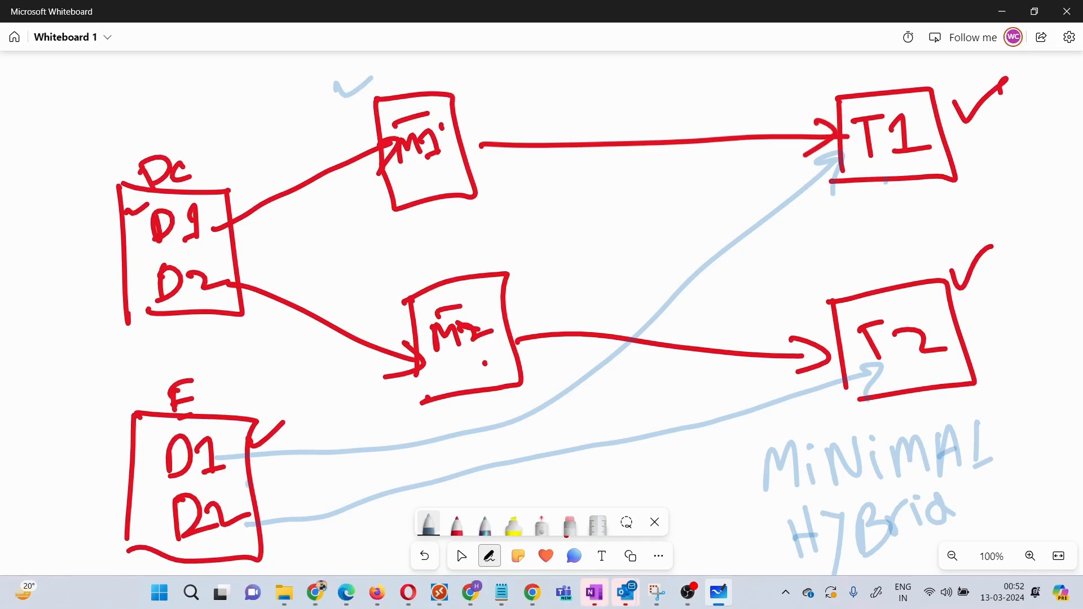
Step: Tick and underline D1 in both boxes, and mark T1 with ticks, an arrow and an underline
{"action": "left_click_drag", "start_coordinate": [252, 476], "coordinate": [291, 456]}
{"action": "left_click_drag", "start_coordinate": [974, 136], "coordinate": [1040, 113]}
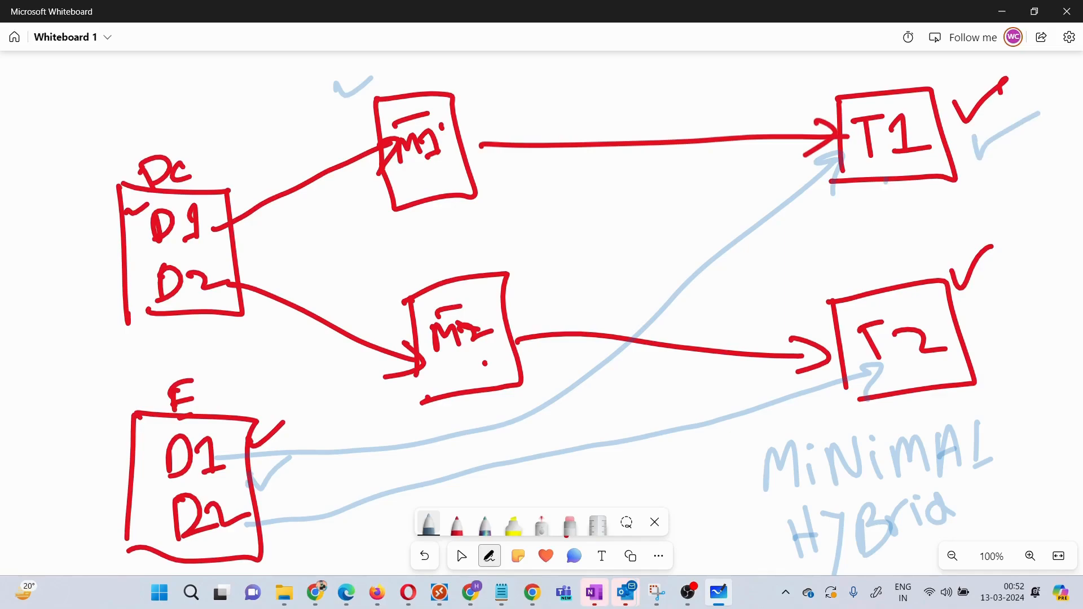
{"action": "left_click_drag", "start_coordinate": [167, 250], "coordinate": [216, 241]}
{"action": "left_click_drag", "start_coordinate": [182, 484], "coordinate": [203, 475]}
{"action": "mouse_move", "coordinate": [873, 56]}
{"action": "left_mouse_down"}
{"action": "mouse_move", "coordinate": [902, 77]}
{"action": "mouse_move", "coordinate": [931, 56]}
{"action": "left_mouse_up"}
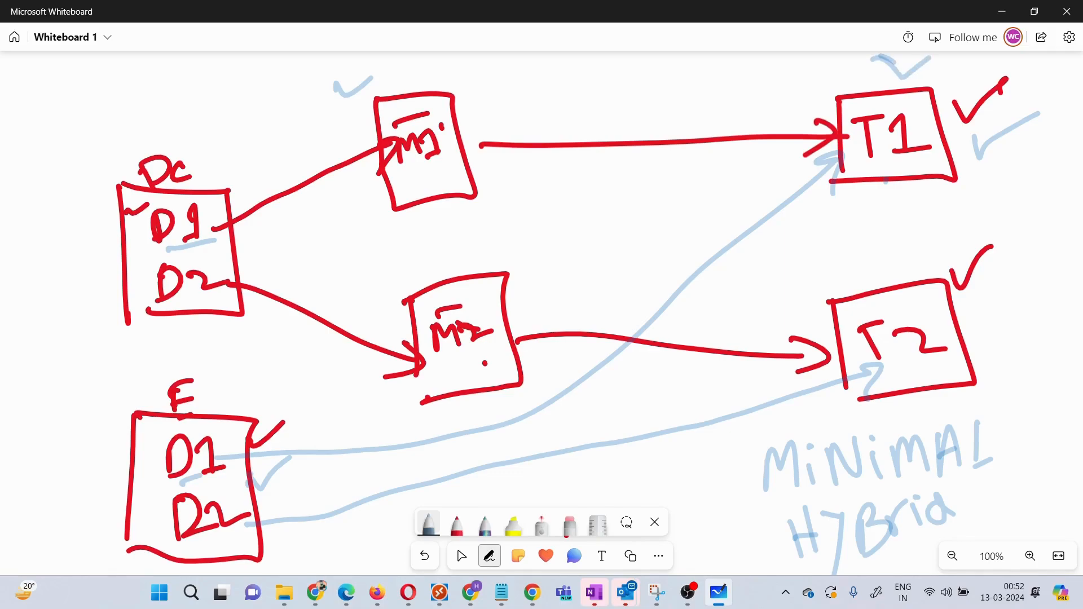
{"action": "mouse_move", "coordinate": [1055, 82]}
{"action": "left_mouse_down"}
{"action": "mouse_move", "coordinate": [1033, 92]}
{"action": "mouse_move", "coordinate": [1060, 102]}
{"action": "left_mouse_up"}
{"action": "left_click_drag", "start_coordinate": [931, 201], "coordinate": [986, 184]}
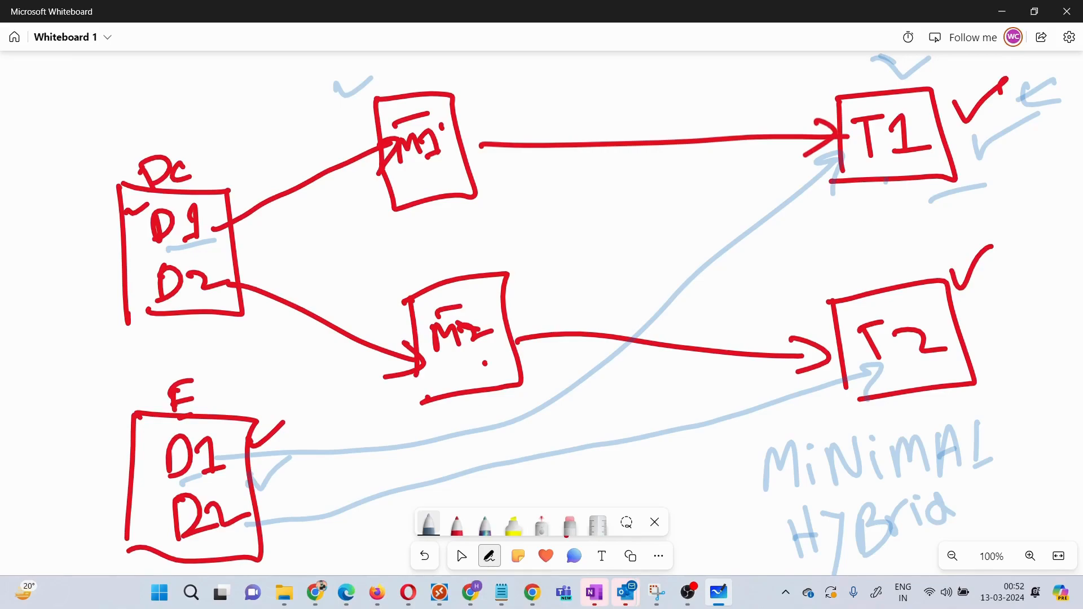
Step: Mark and circle D2 in the E box and underline the T2 box
{"action": "left_click_drag", "start_coordinate": [251, 532], "coordinate": [352, 497]}
{"action": "left_click_drag", "start_coordinate": [910, 374], "coordinate": [965, 363]}
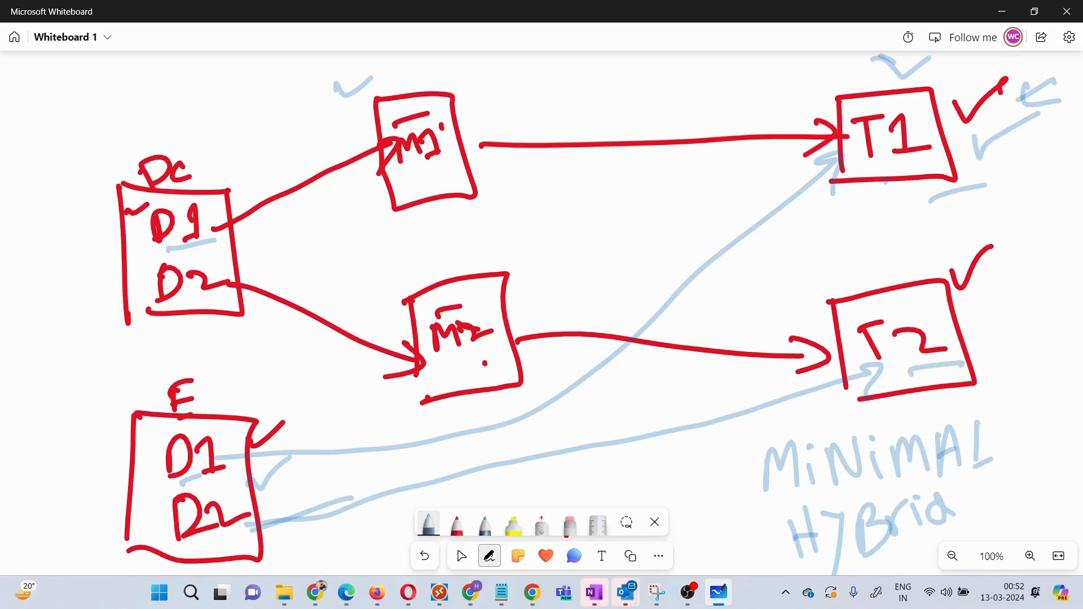
{"action": "mouse_move", "coordinate": [223, 540]}
{"action": "left_mouse_down"}
{"action": "mouse_move", "coordinate": [240, 527]}
{"action": "mouse_move", "coordinate": [180, 507]}
{"action": "mouse_move", "coordinate": [234, 504]}
{"action": "left_mouse_up"}
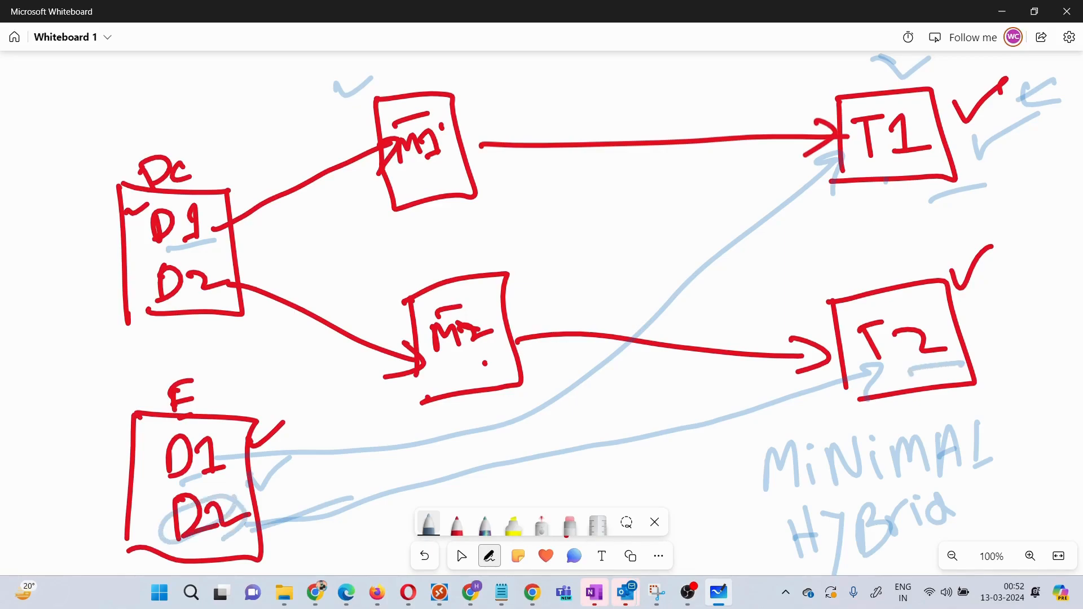
{"action": "left_click_drag", "start_coordinate": [923, 403], "coordinate": [957, 388]}
Step: Add several light-blue marks above the E box
{"action": "left_click_drag", "start_coordinate": [214, 412], "coordinate": [226, 403]}
{"action": "left_click_drag", "start_coordinate": [228, 405], "coordinate": [220, 411]}
{"action": "mouse_move", "coordinate": [312, 403]}
{"action": "left_mouse_down"}
{"action": "mouse_move", "coordinate": [315, 430]}
{"action": "mouse_move", "coordinate": [324, 402]}
{"action": "left_mouse_up"}
{"action": "left_click_drag", "start_coordinate": [321, 441], "coordinate": [360, 416]}
{"action": "left_click_drag", "start_coordinate": [257, 408], "coordinate": [236, 428]}
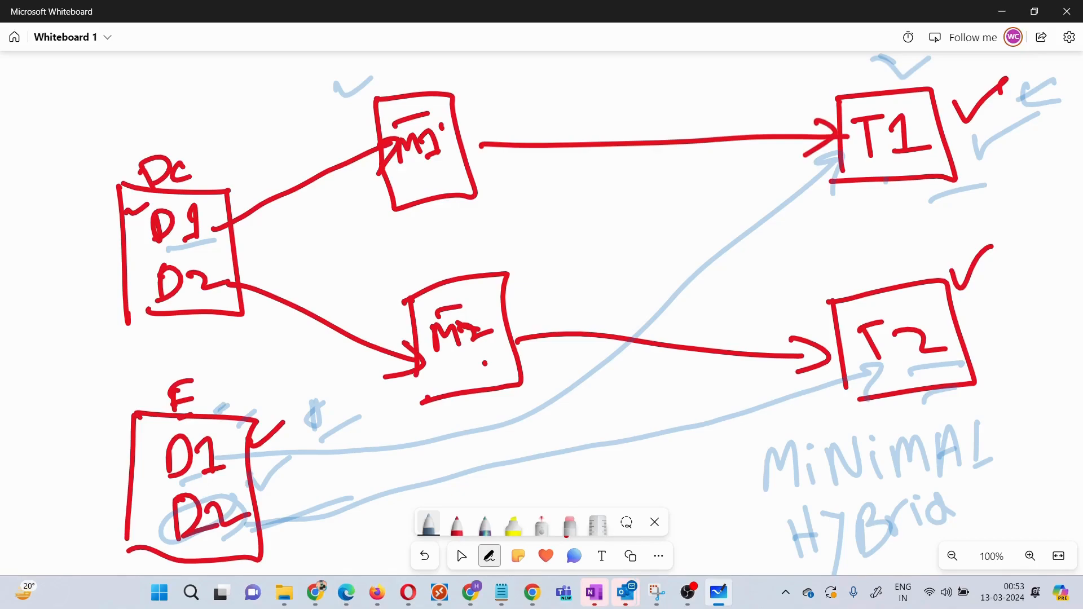
Step: Tick beside M1 and M2, bracket the E box's left side, and box the Minimal Hybrid note
{"action": "mouse_move", "coordinate": [509, 112]}
{"action": "left_mouse_down"}
{"action": "mouse_move", "coordinate": [524, 117]}
{"action": "mouse_move", "coordinate": [570, 97]}
{"action": "left_mouse_up"}
{"action": "left_click_drag", "start_coordinate": [521, 275], "coordinate": [587, 238]}
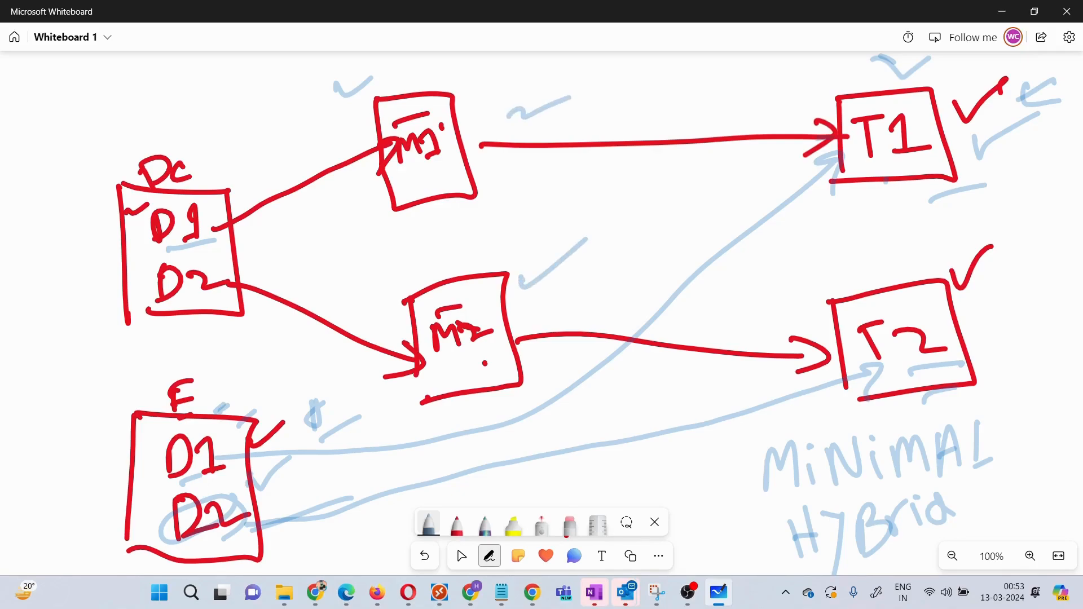
{"action": "left_click_drag", "start_coordinate": [97, 444], "coordinate": [101, 489]}
{"action": "mouse_move", "coordinate": [97, 446]}
{"action": "left_mouse_down"}
{"action": "mouse_move", "coordinate": [117, 471]}
{"action": "mouse_move", "coordinate": [89, 501]}
{"action": "left_mouse_up"}
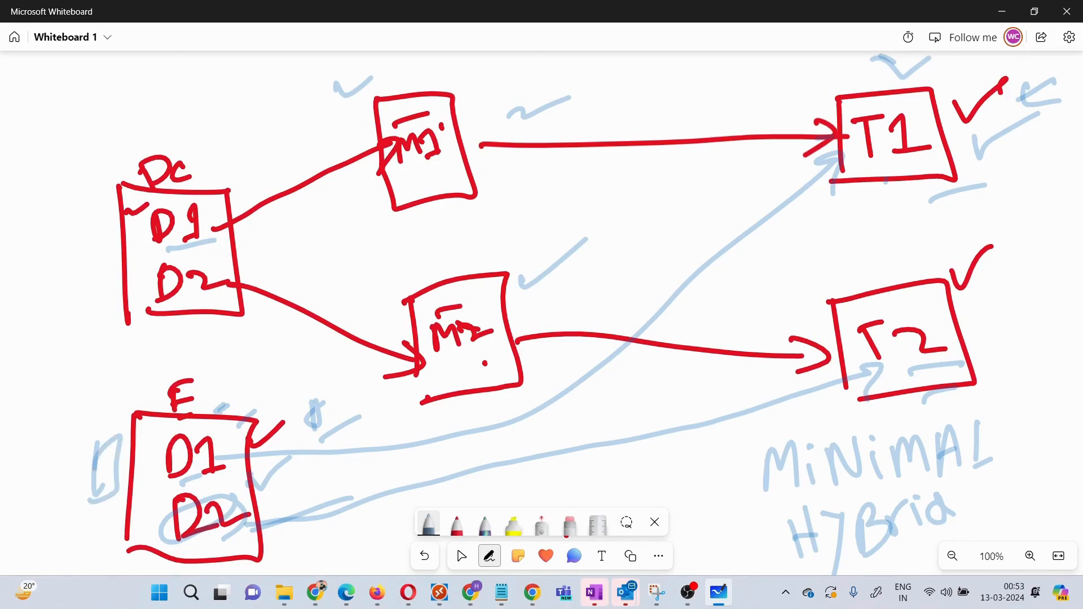
{"action": "mouse_move", "coordinate": [790, 564]}
{"action": "left_mouse_down"}
{"action": "mouse_move", "coordinate": [759, 451]}
{"action": "mouse_move", "coordinate": [934, 429]}
{"action": "mouse_move", "coordinate": [919, 556]}
{"action": "mouse_move", "coordinate": [787, 561]}
{"action": "left_mouse_up"}
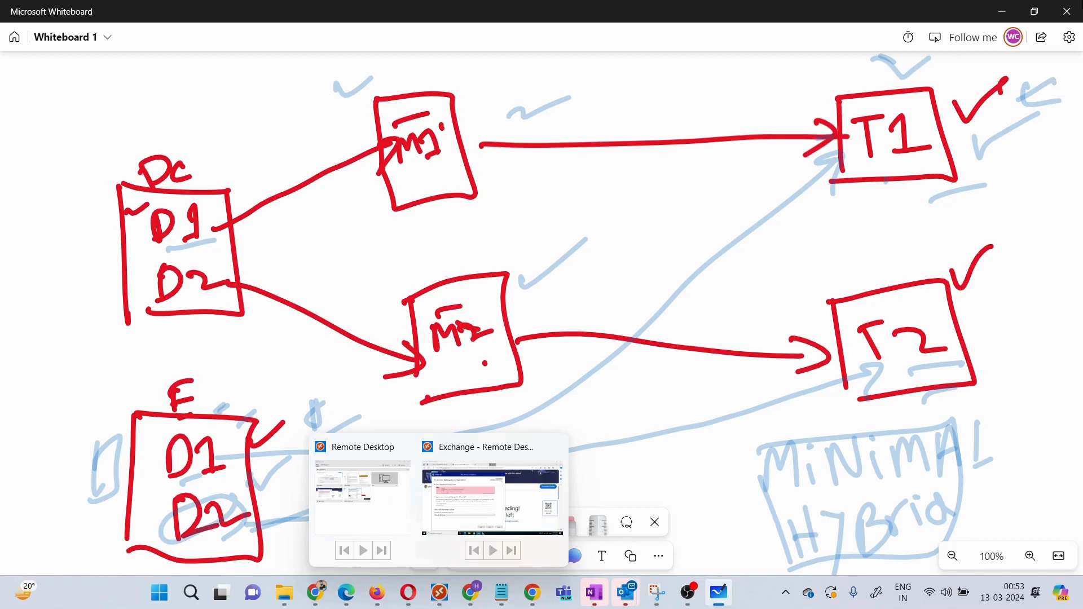
Step: Minimize Whiteboard and drag the Hybrid Configuration Wizard to the centre of the screen
{"action": "left_click", "coordinate": [1002, 12]}
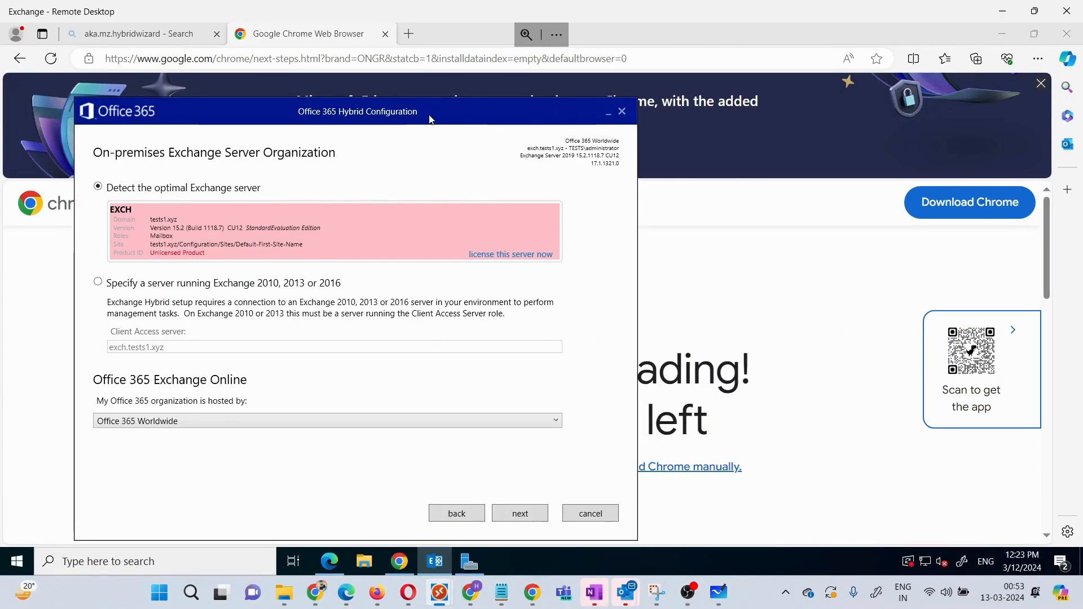
{"action": "left_click_drag", "start_coordinate": [428, 110], "coordinate": [571, 93]}
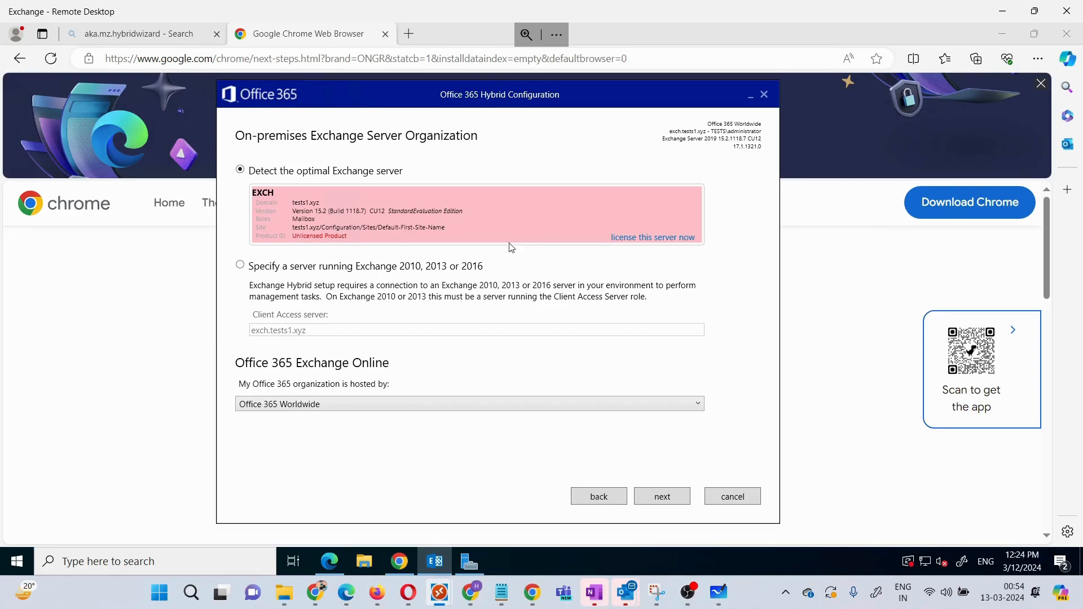
Step: Enter the tenant admin username, remove its extra dot, and type the account password
{"action": "left_click", "coordinate": [648, 238]}
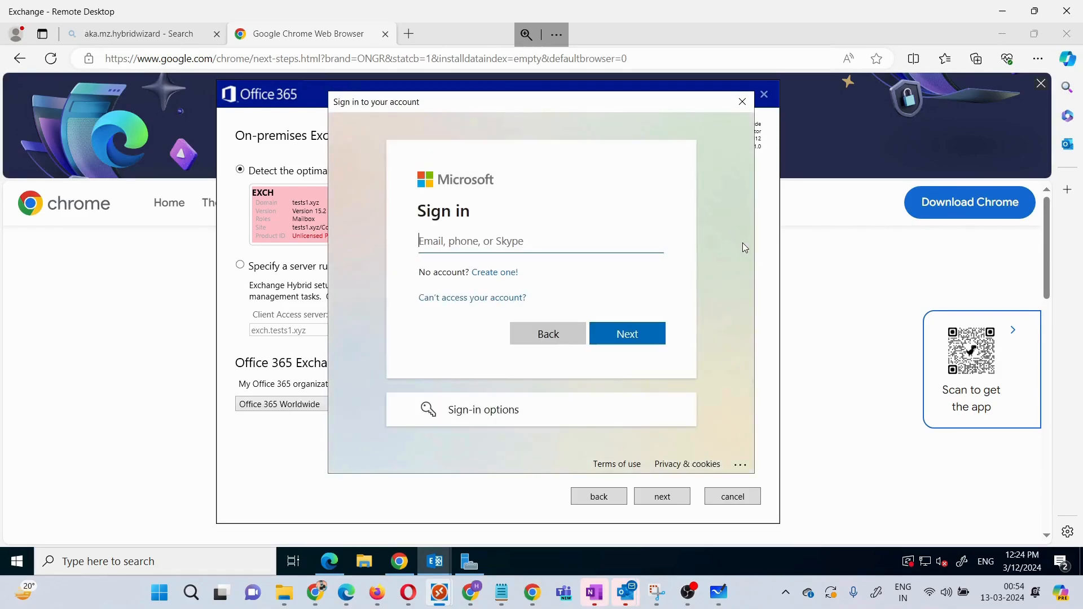
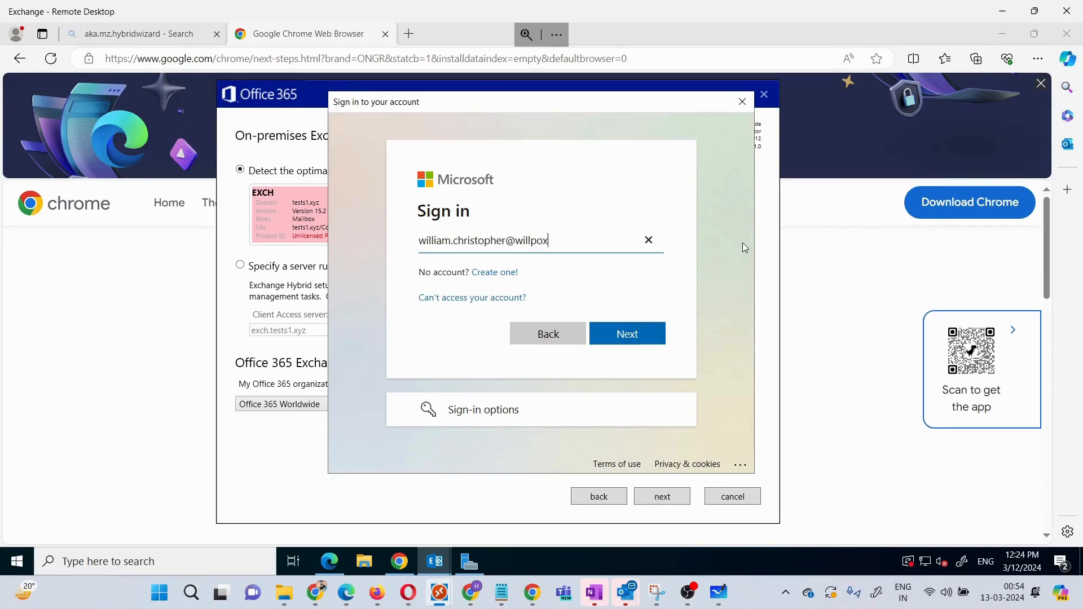
{"action": "left_click", "coordinate": [632, 335]}
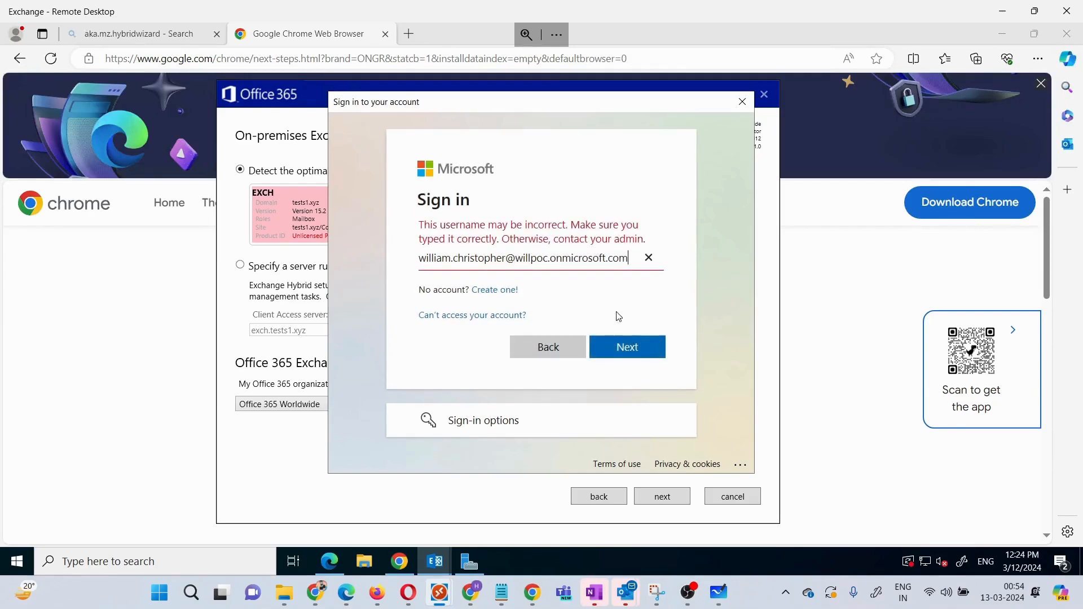
{"action": "left_click", "coordinate": [453, 259]}
{"action": "key", "text": "BackSpace"}
{"action": "left_click", "coordinate": [642, 337]}
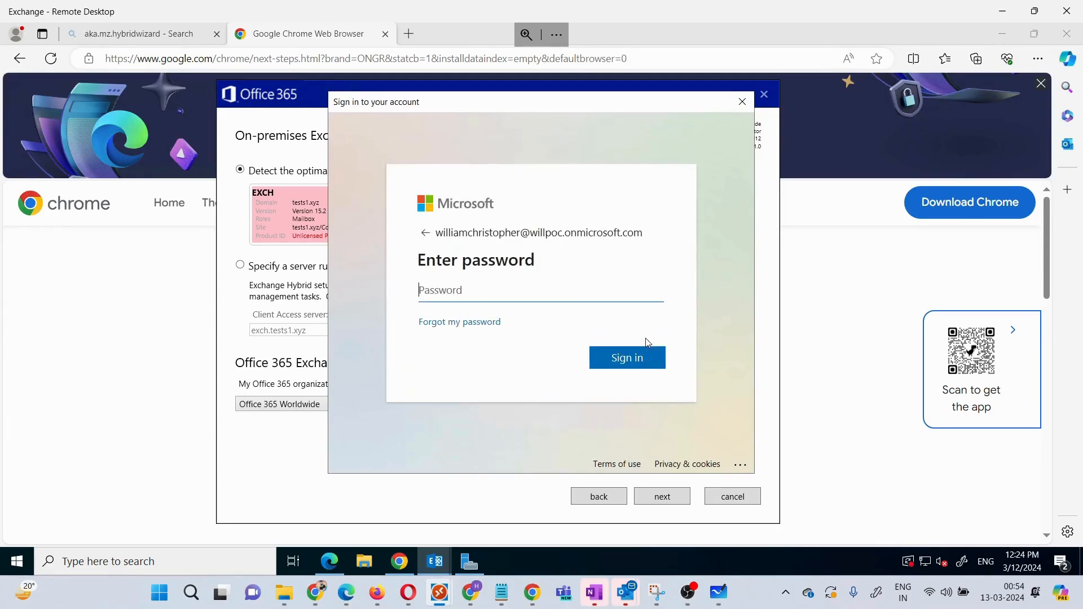
{"action": "type", "text": "************"}
Step: Finish signing in, then accept the detected EXCH server and continue
{"action": "left_click", "coordinate": [648, 350]}
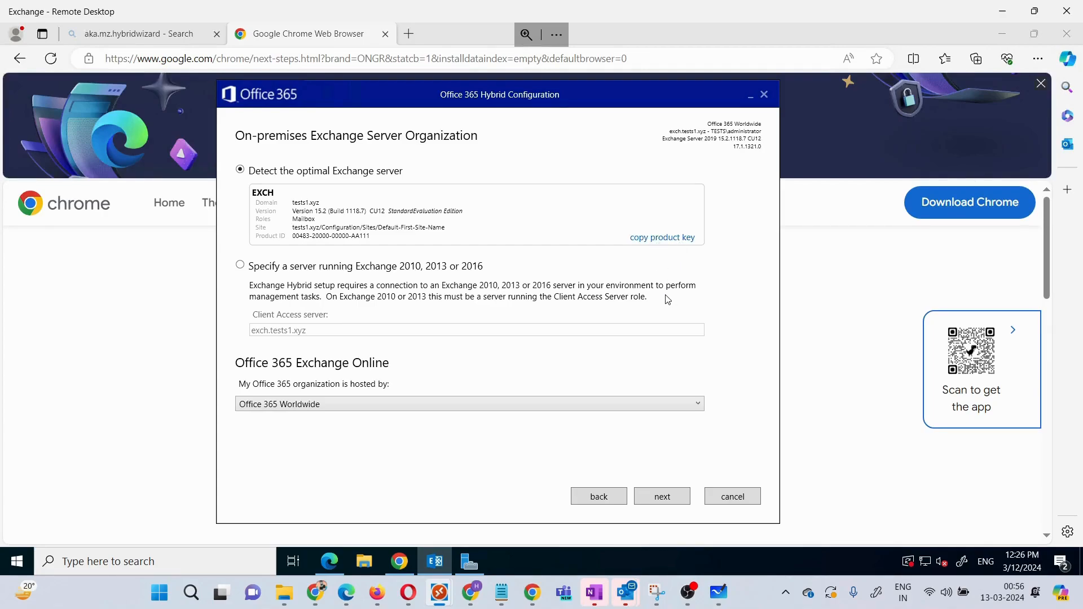
{"action": "left_click", "coordinate": [663, 499]}
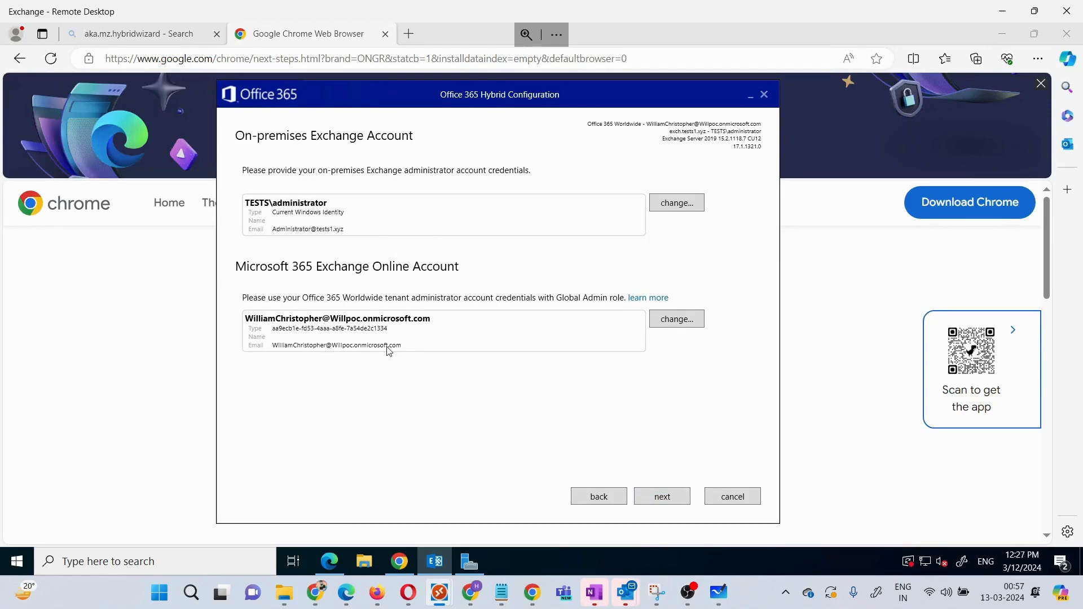
Step: Accept both admin accounts and continue past the successful connection checks
{"action": "left_click", "coordinate": [656, 499]}
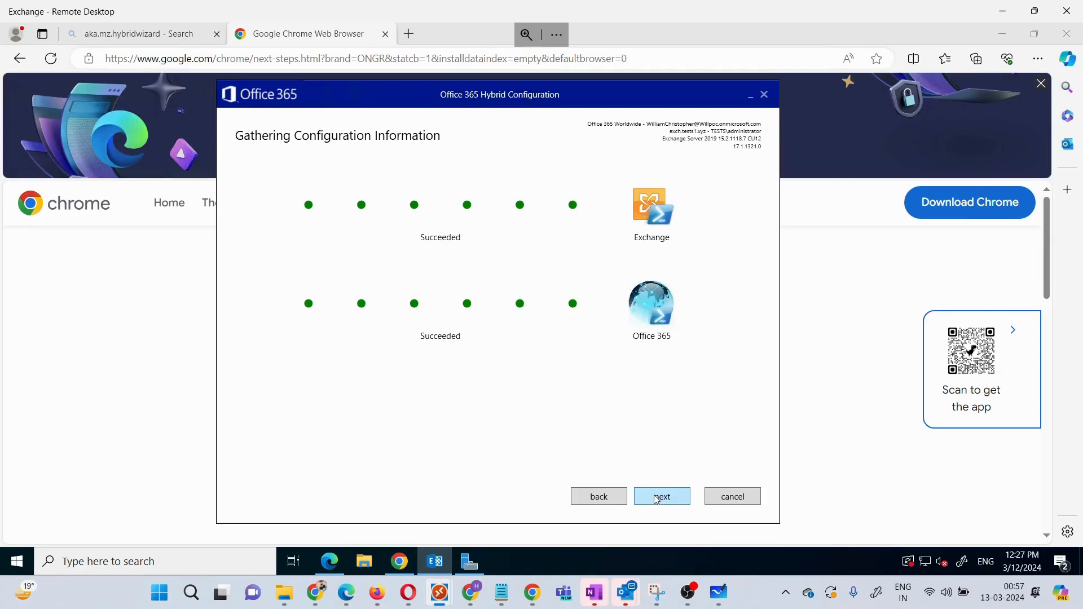
{"action": "left_click", "coordinate": [657, 498]}
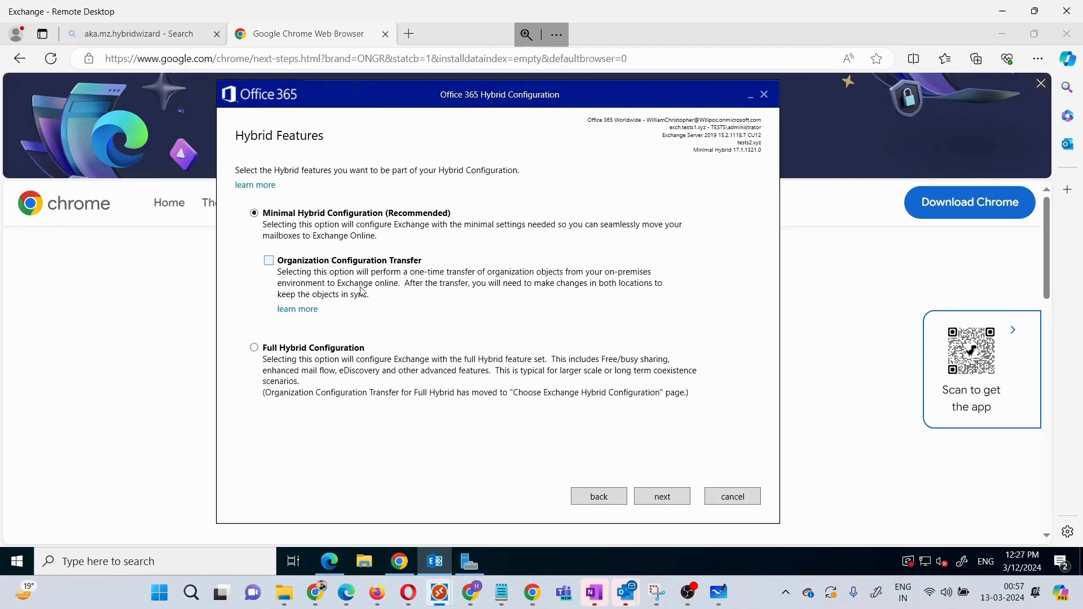
Step: Keep Minimal Hybrid Configuration (Recommended) selected and advance to the Ready for Update page
{"action": "left_click", "coordinate": [660, 499]}
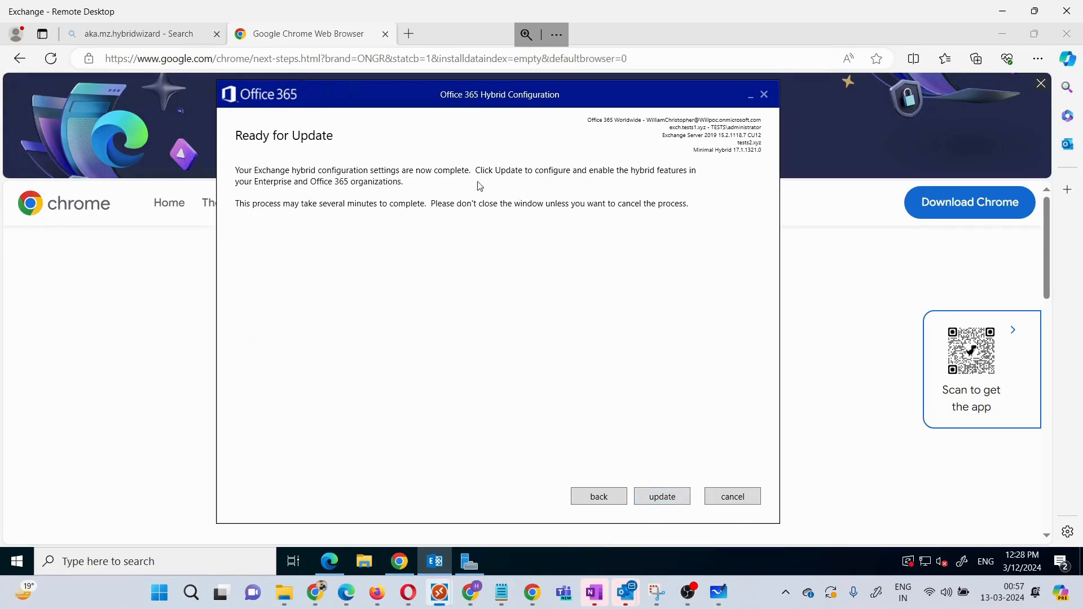
Step: Run the hybrid update, defer Azure AD Connect installation until later, and close the wizard
{"action": "left_click", "coordinate": [662, 498]}
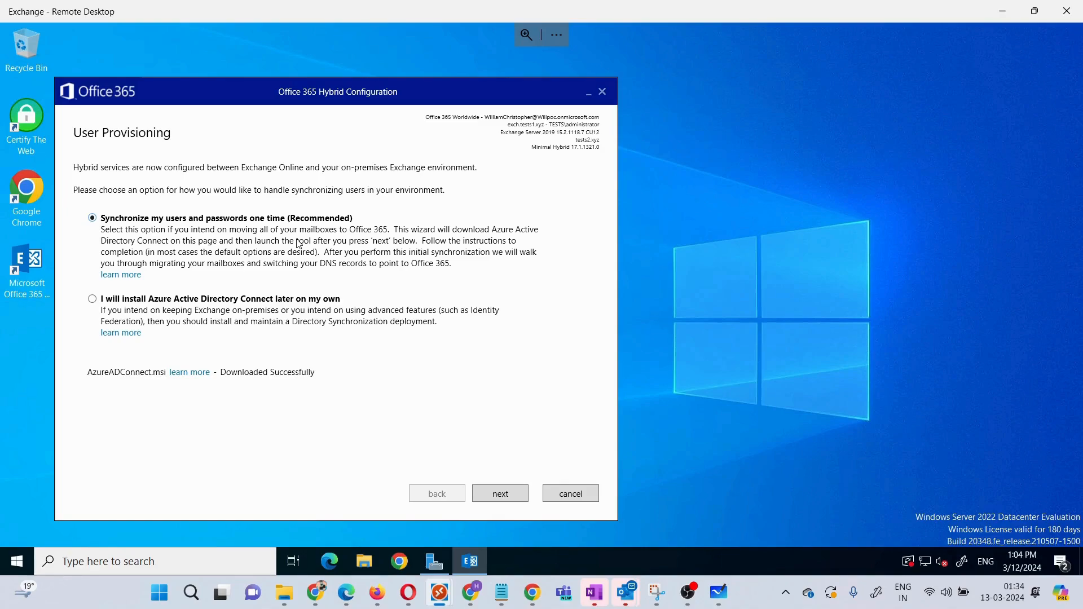
{"action": "left_click", "coordinate": [92, 299]}
{"action": "left_click", "coordinate": [505, 494]}
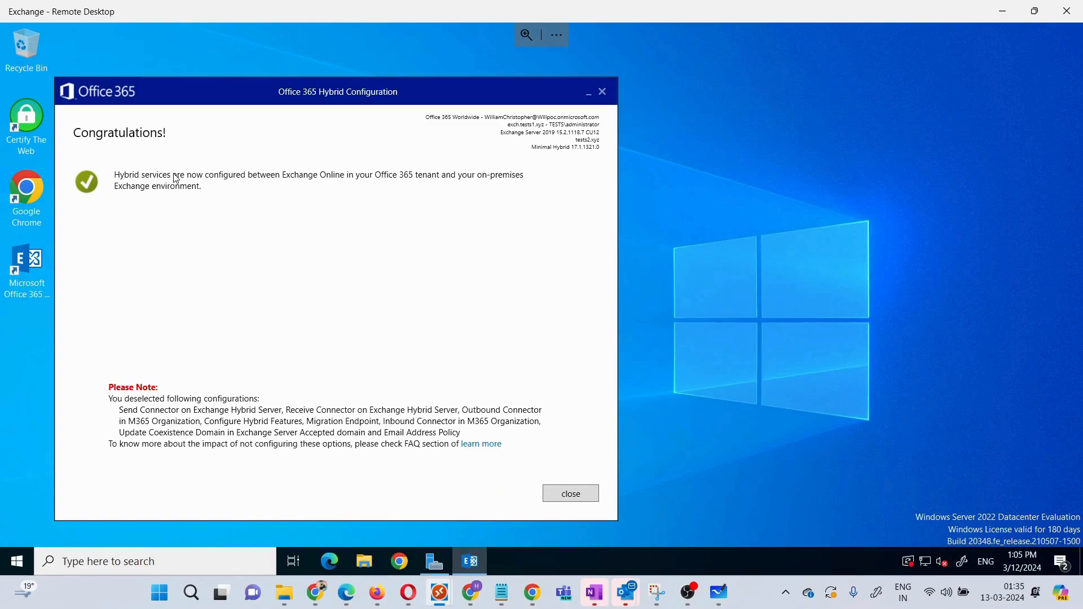
{"action": "left_click", "coordinate": [575, 497]}
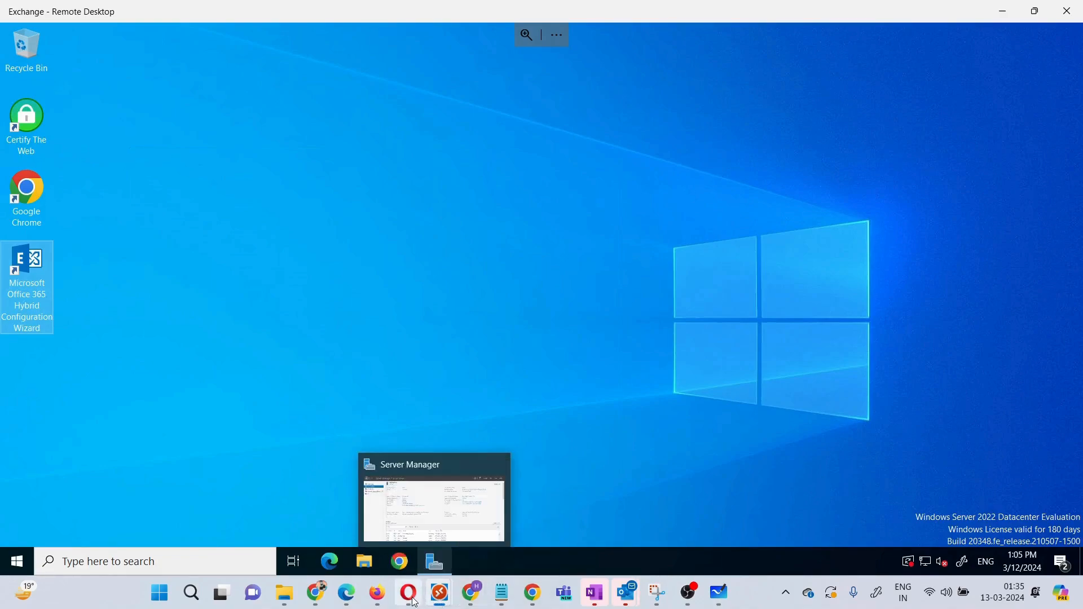
Step: Return to the Exchange admin center Migration batches page and add a new migration batch
{"action": "mouse_move", "coordinate": [414, 603]}
{"action": "left_click", "coordinate": [414, 517]}
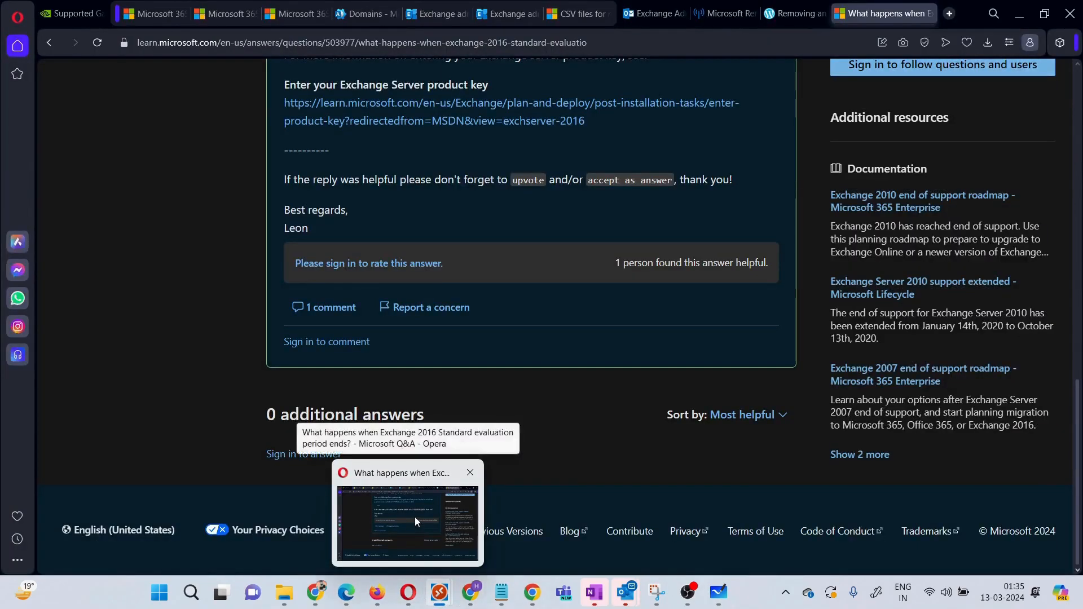
{"action": "left_click", "coordinate": [443, 14]}
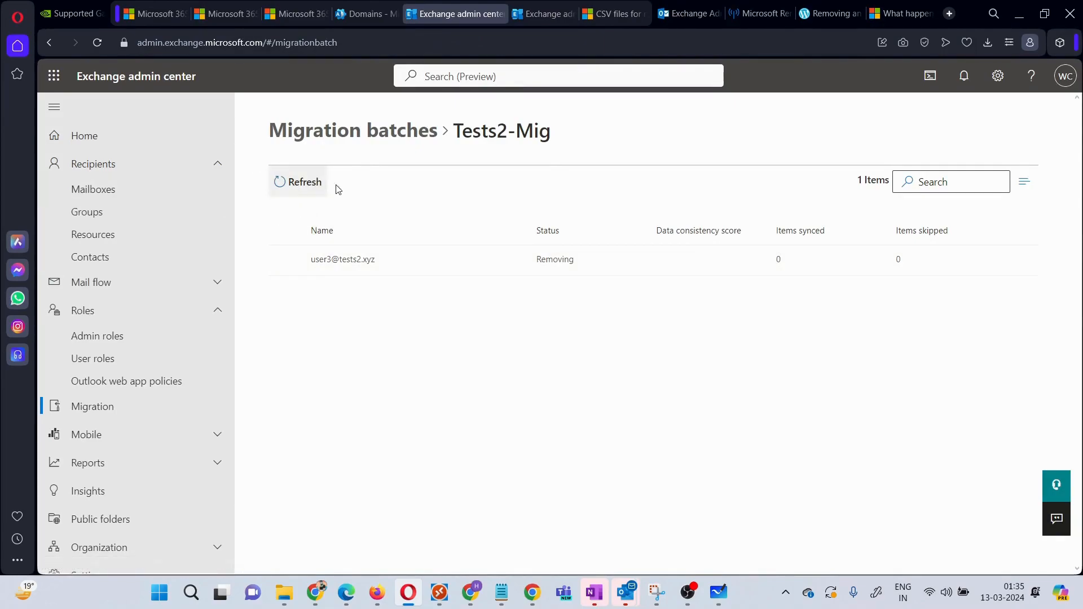
{"action": "left_click", "coordinate": [112, 338]}
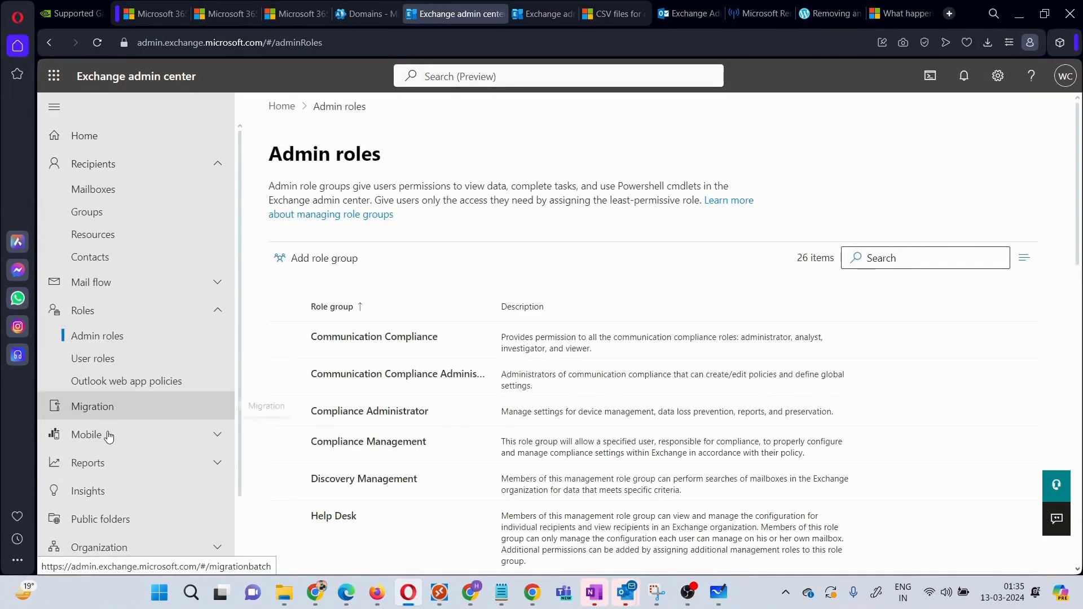
{"action": "left_click", "coordinate": [114, 404]}
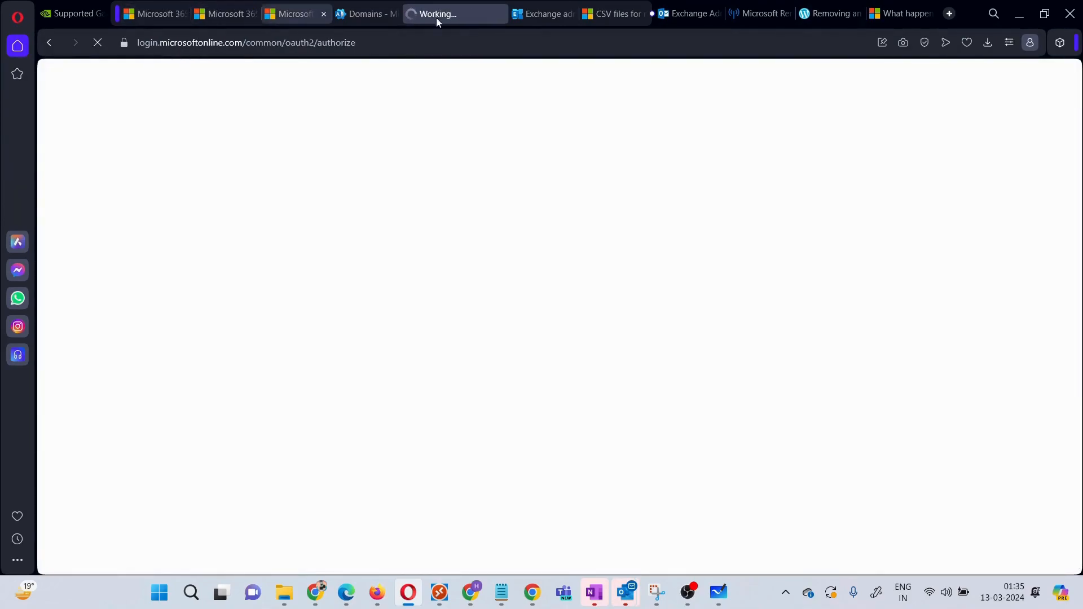
{"action": "left_click", "coordinate": [361, 14]}
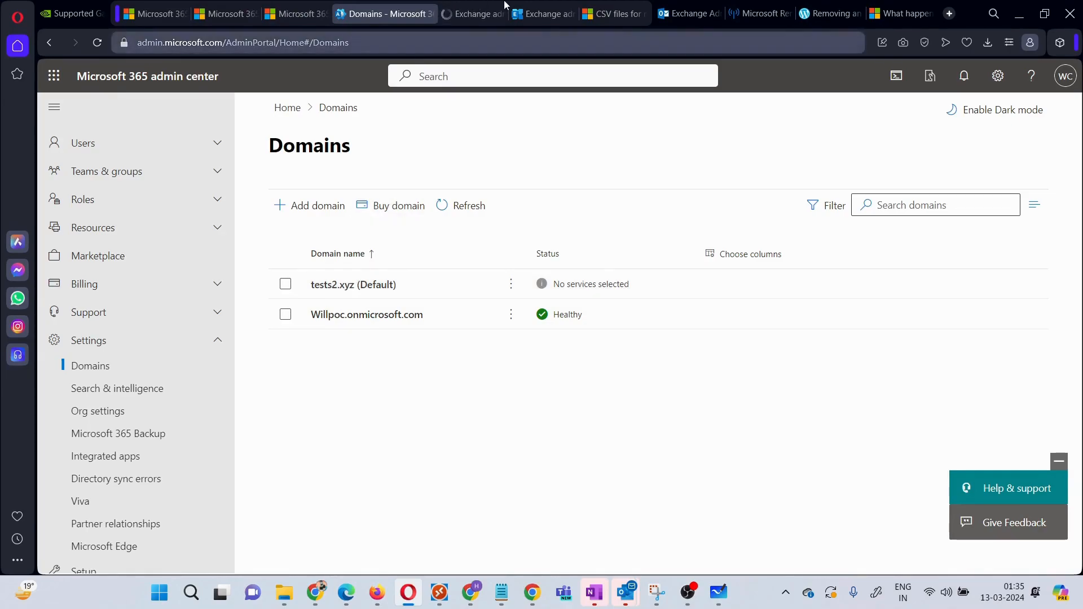
{"action": "left_click", "coordinate": [471, 14]}
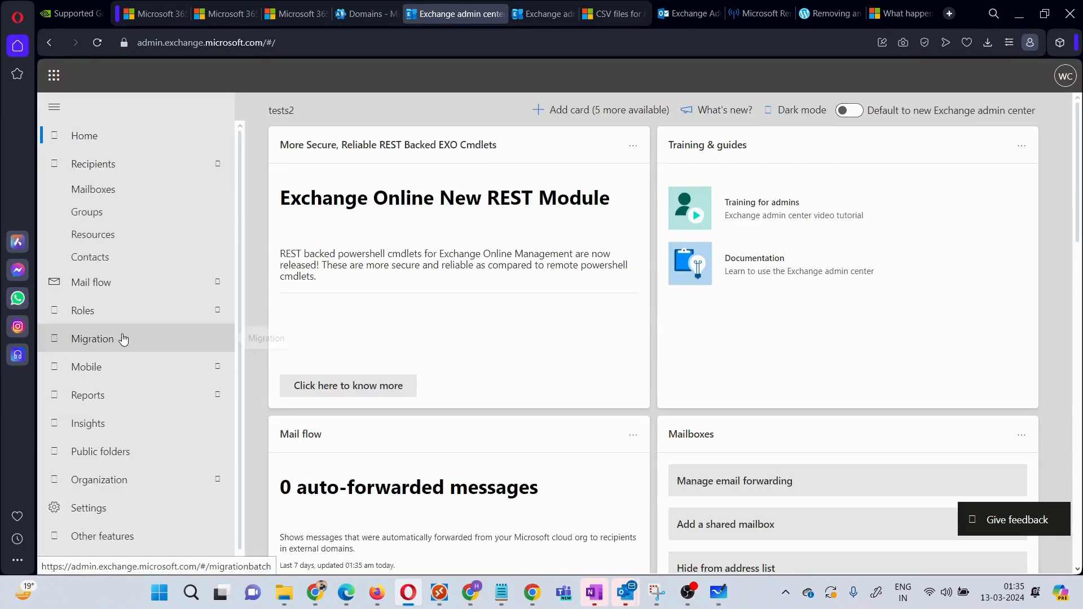
{"action": "left_click", "coordinate": [124, 339]}
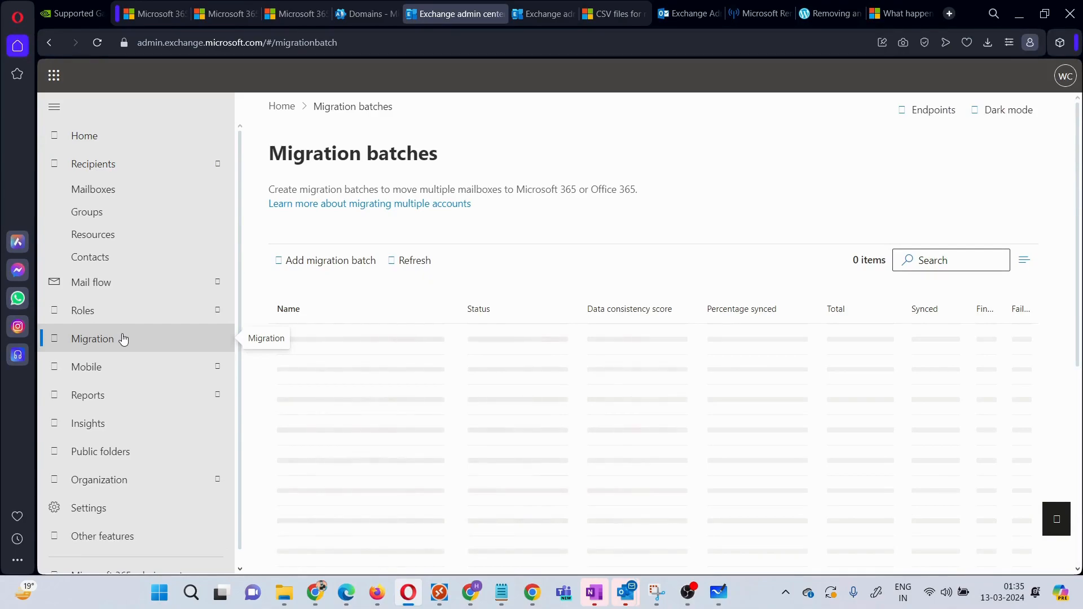
{"action": "left_click", "coordinate": [345, 262]}
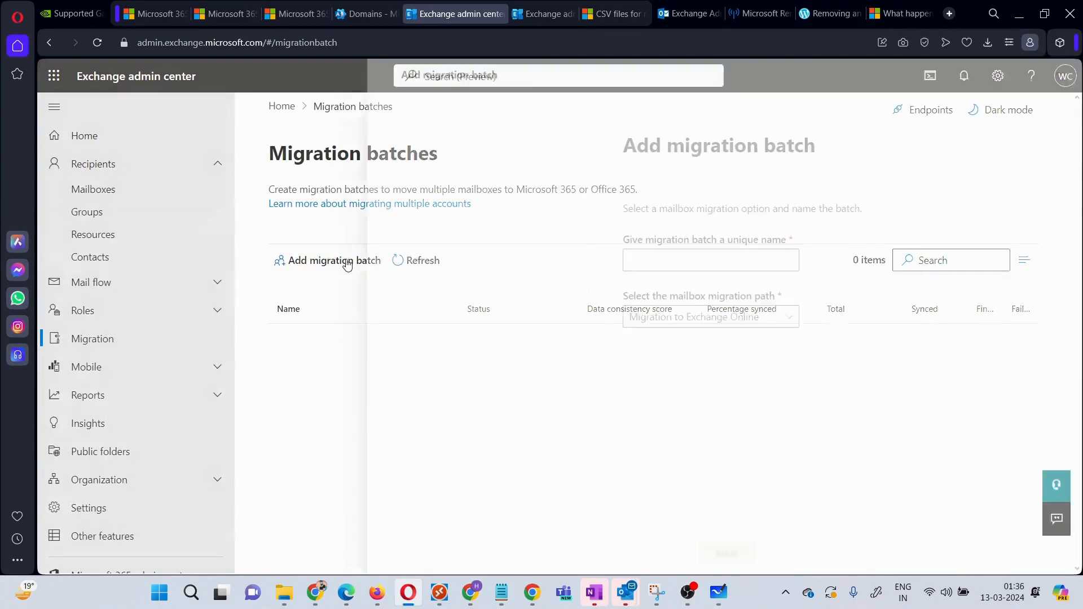
Step: Name the new migration batch test2users
{"action": "left_click", "coordinate": [663, 262]}
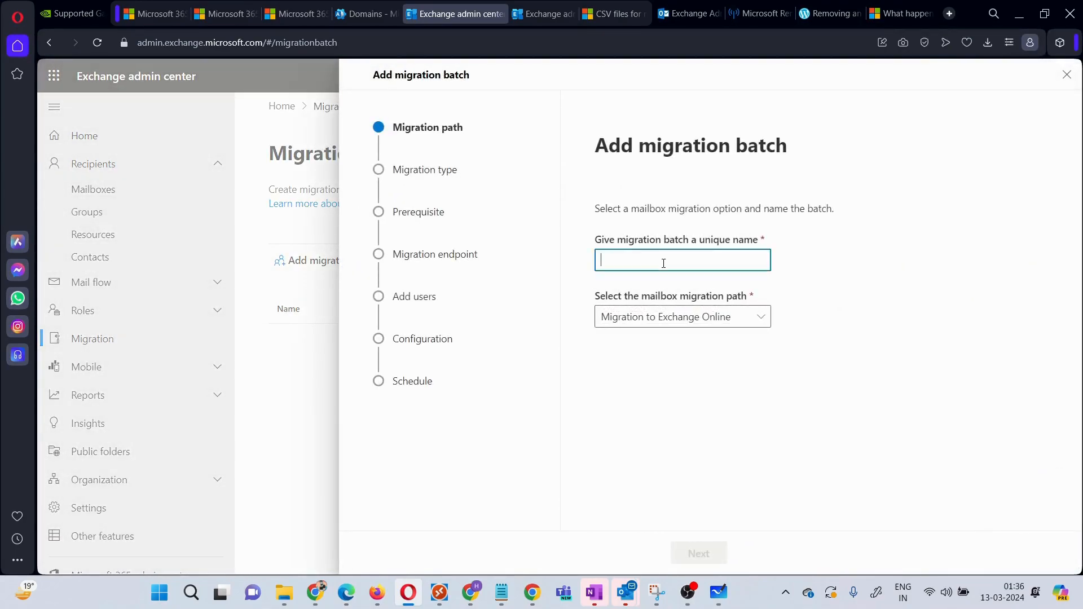
{"action": "type", "text": "test2"}
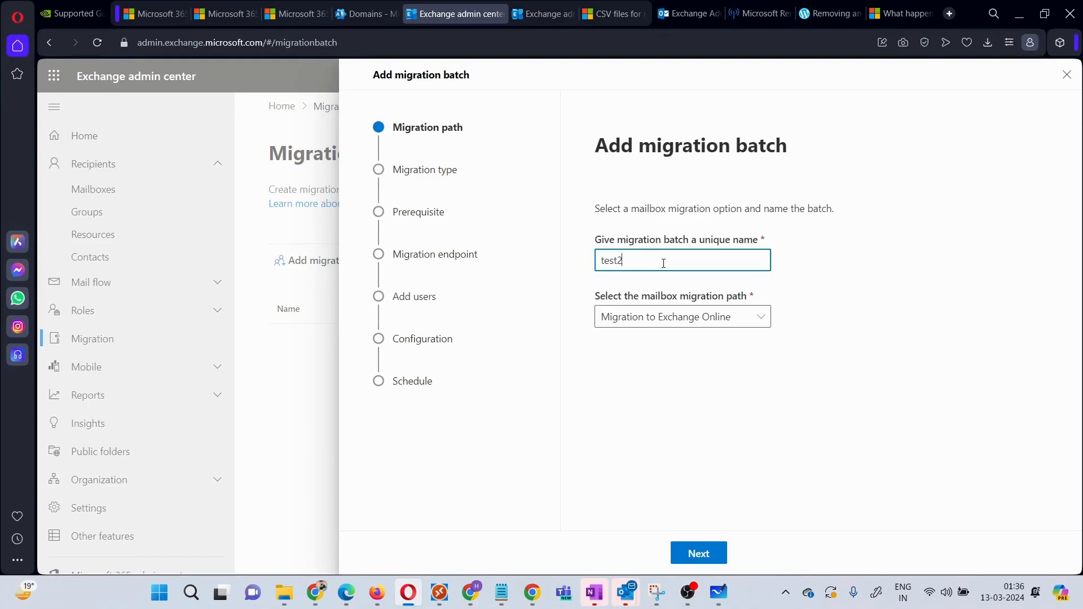
{"action": "type", "text": "users"}
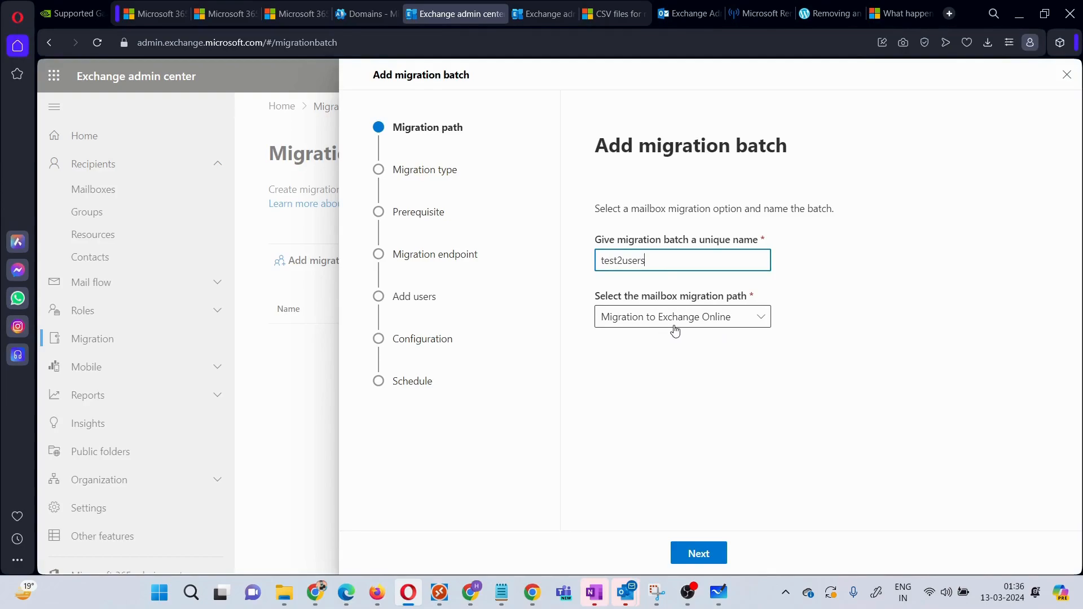
{"action": "left_click", "coordinate": [712, 554]}
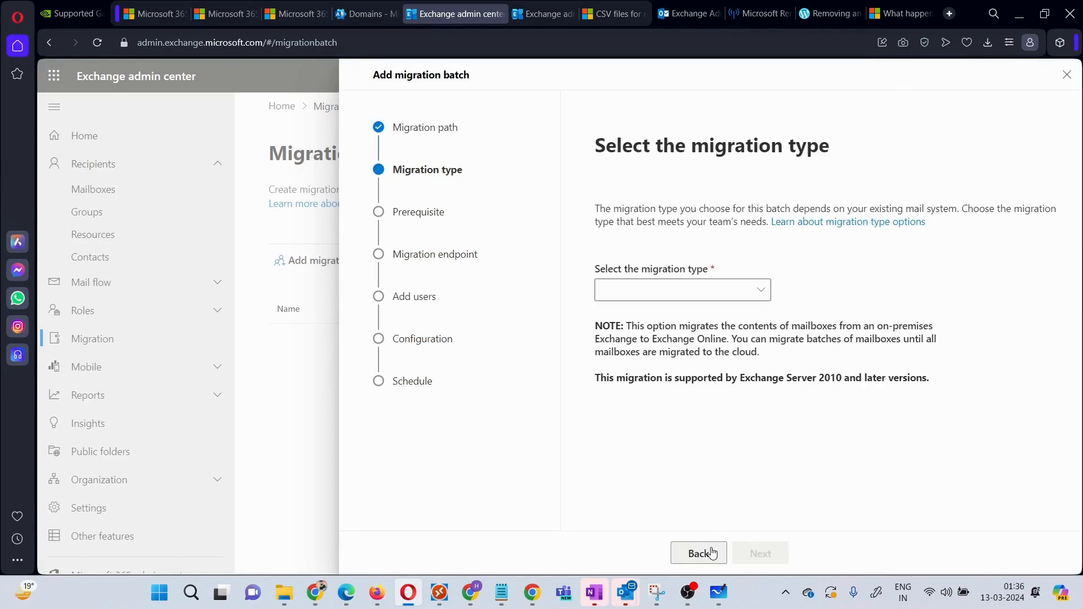
Step: Choose Remote move migration and the RemoteEP migration endpoint
{"action": "left_click", "coordinate": [761, 292]}
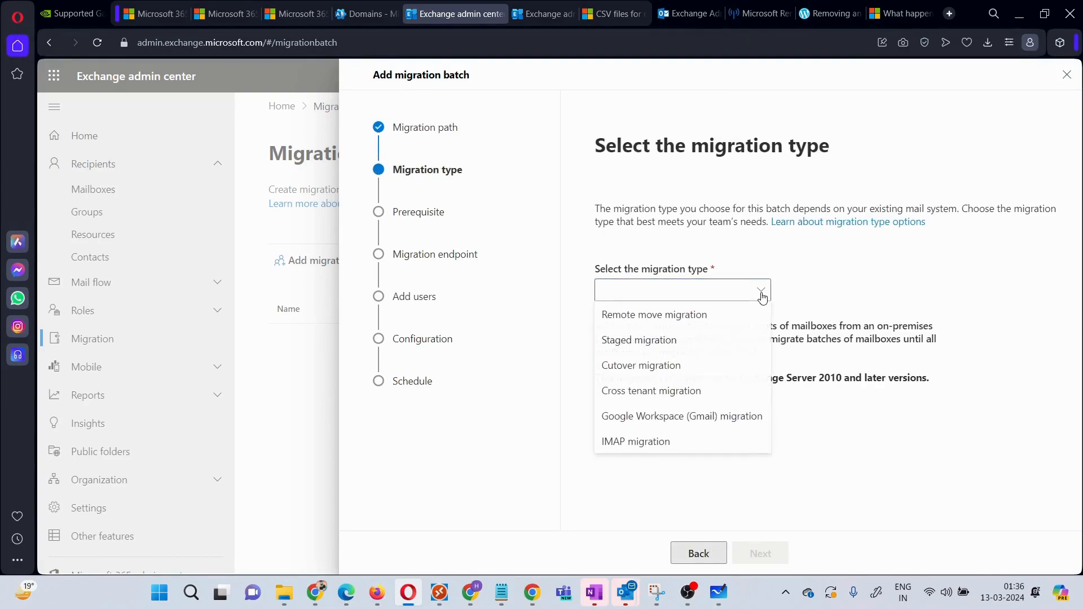
{"action": "left_click", "coordinate": [694, 321]}
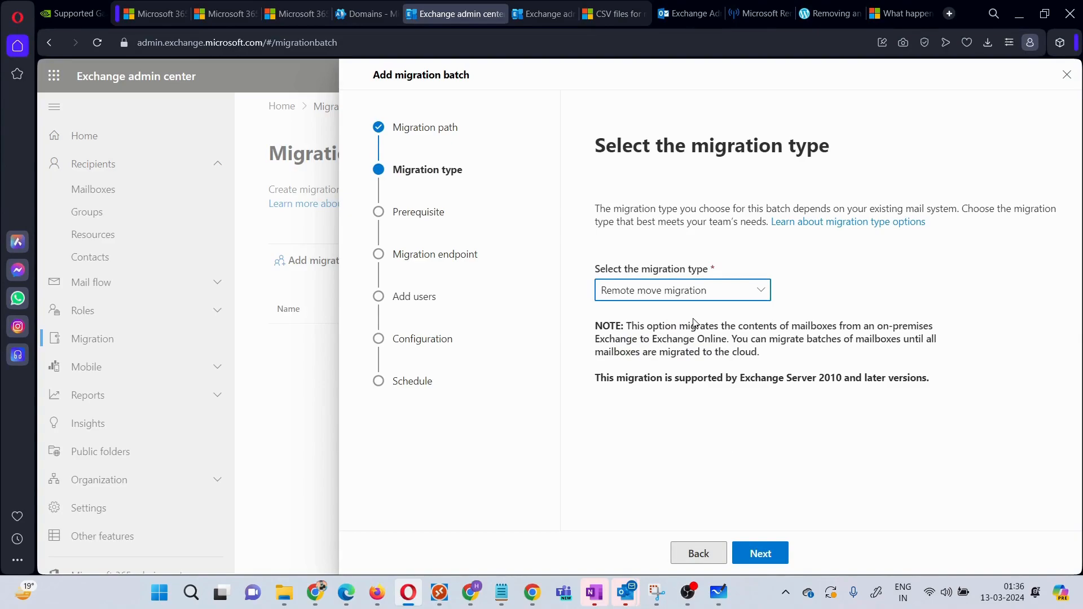
{"action": "left_click", "coordinate": [770, 557]}
{"action": "left_click", "coordinate": [771, 557]}
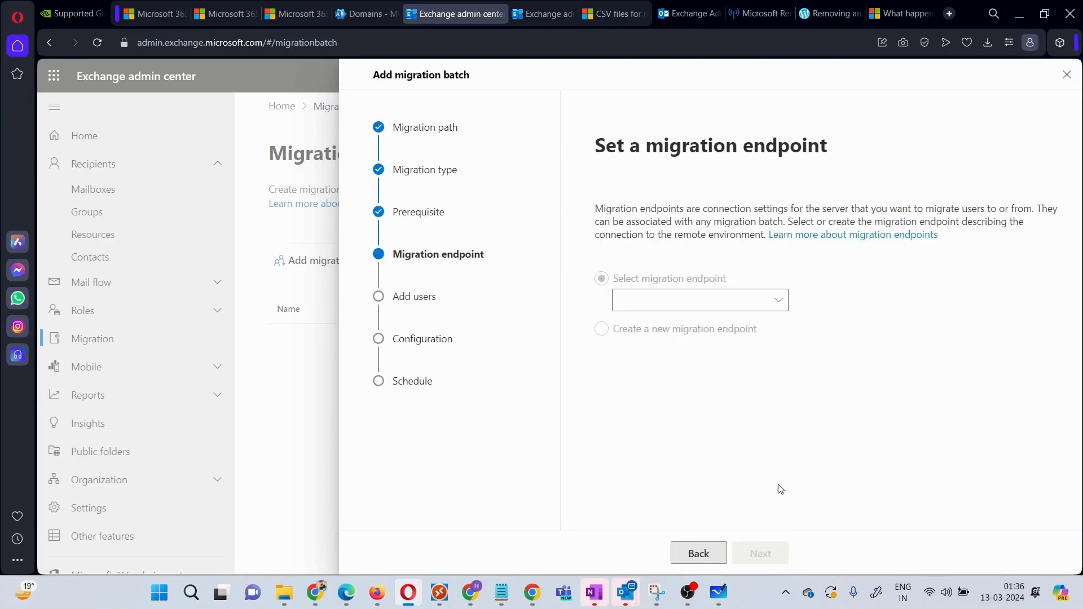
{"action": "left_click", "coordinate": [773, 303]}
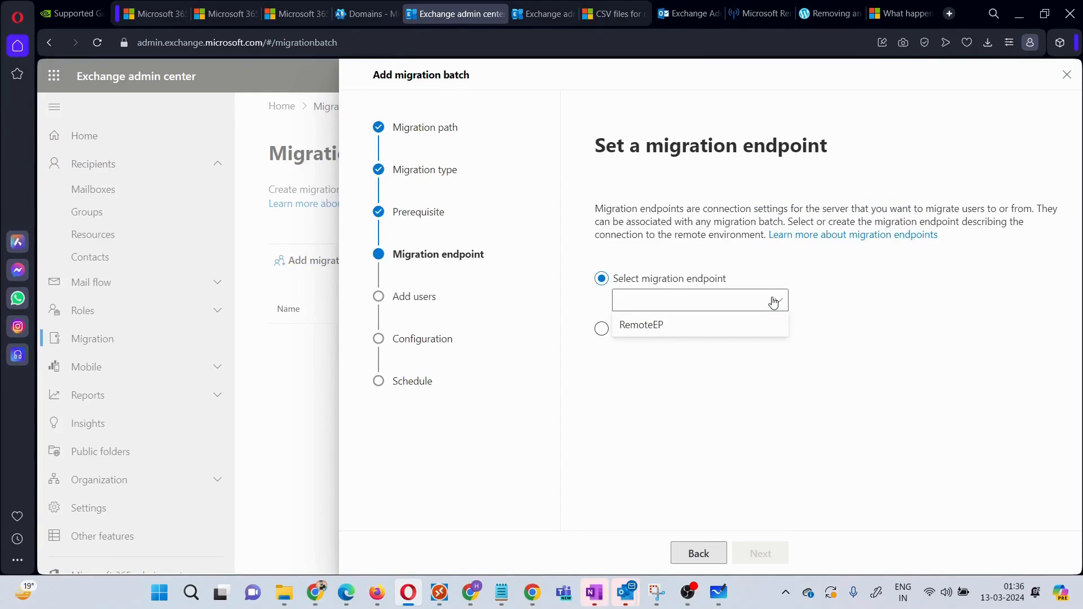
{"action": "left_click", "coordinate": [693, 333]}
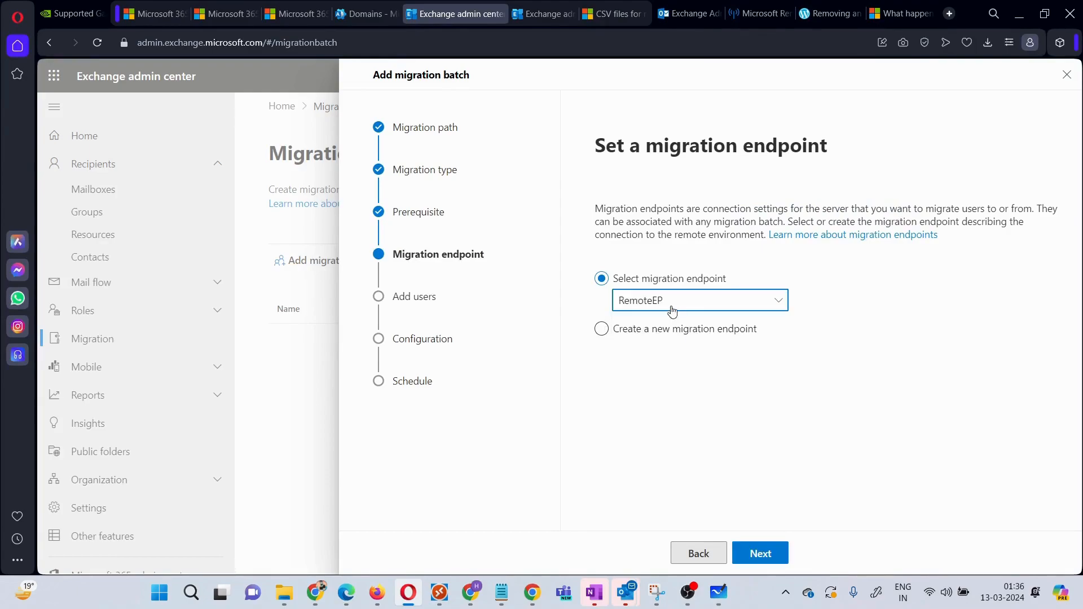
{"action": "left_click", "coordinate": [774, 557]}
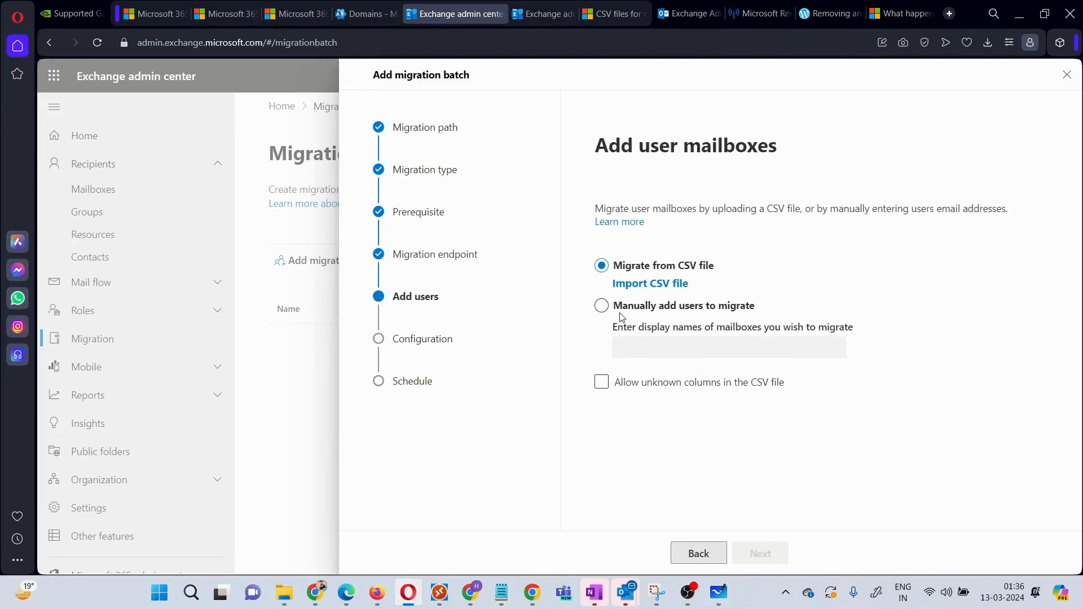
Step: Manually add the user3 and user4 mailboxes to the batch
{"action": "left_click", "coordinate": [601, 305]}
{"action": "left_click", "coordinate": [654, 346]}
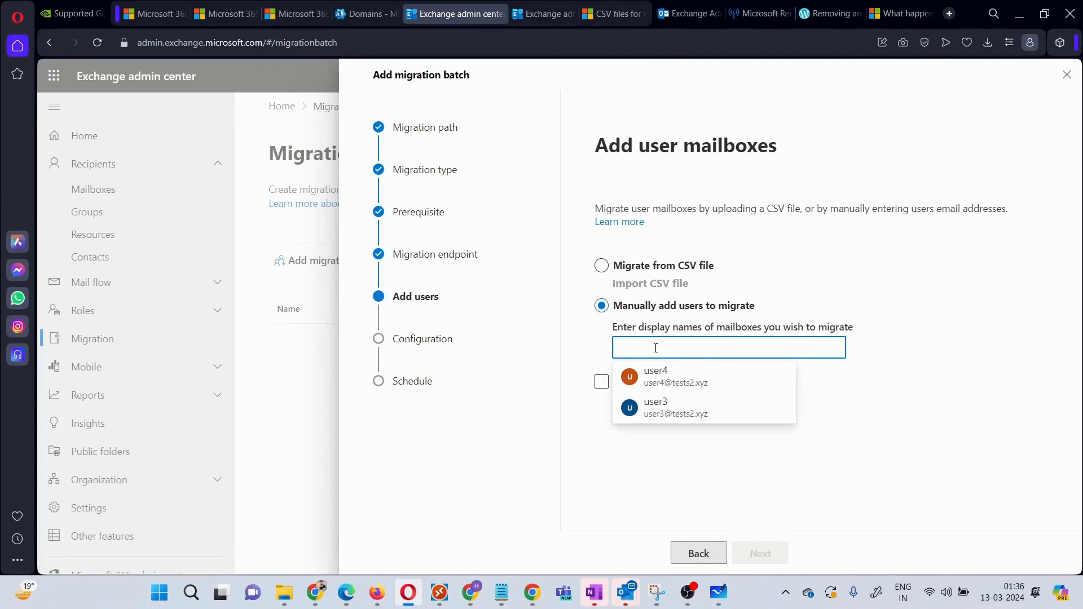
{"action": "left_click", "coordinate": [680, 420]}
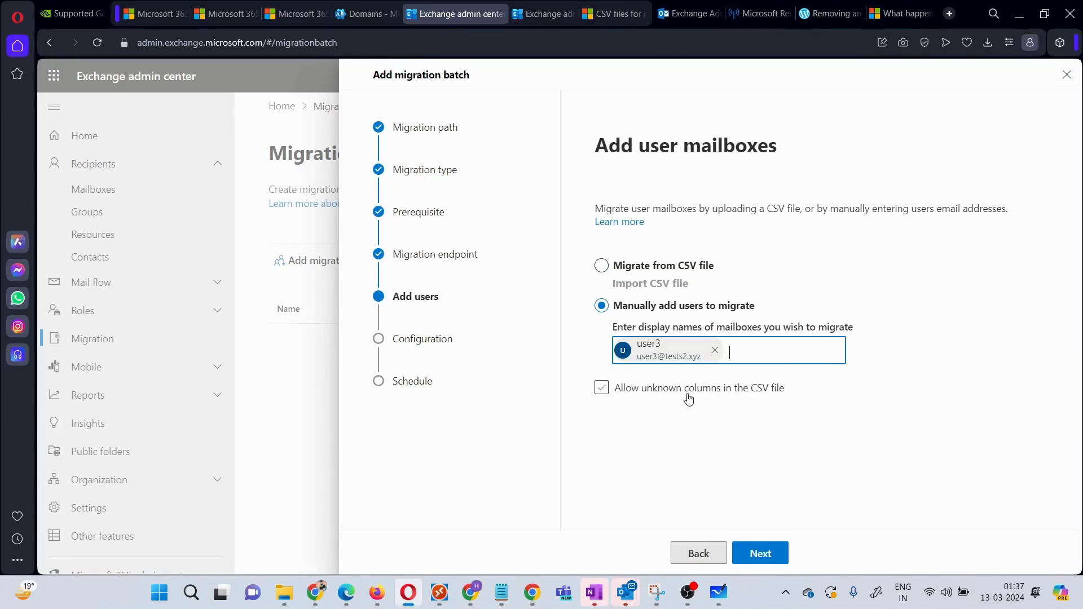
{"action": "left_click", "coordinate": [753, 348]}
{"action": "left_click", "coordinate": [763, 387]}
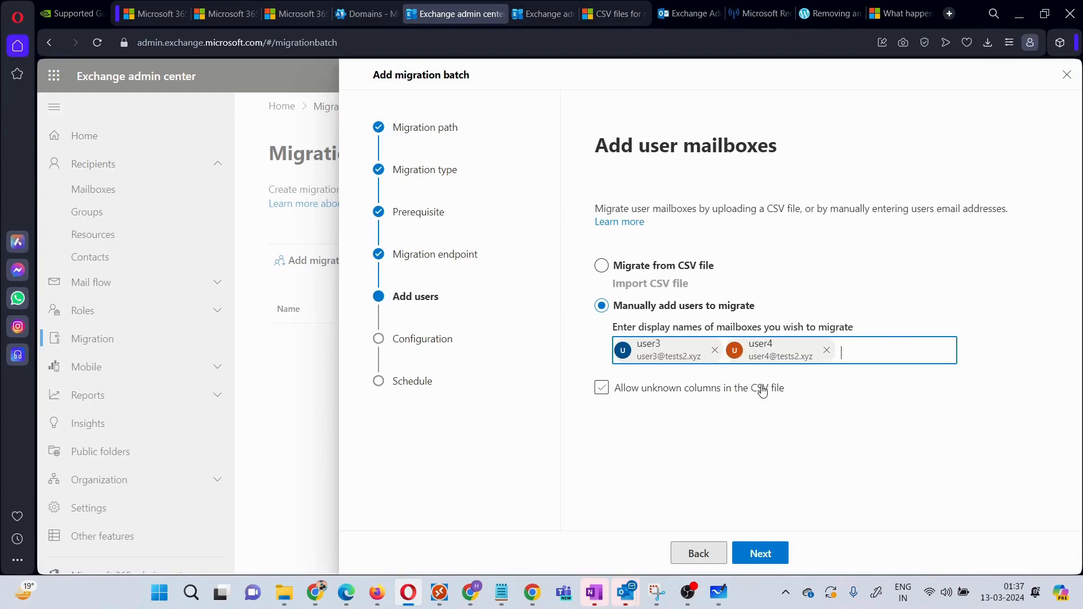
{"action": "left_click", "coordinate": [768, 556]}
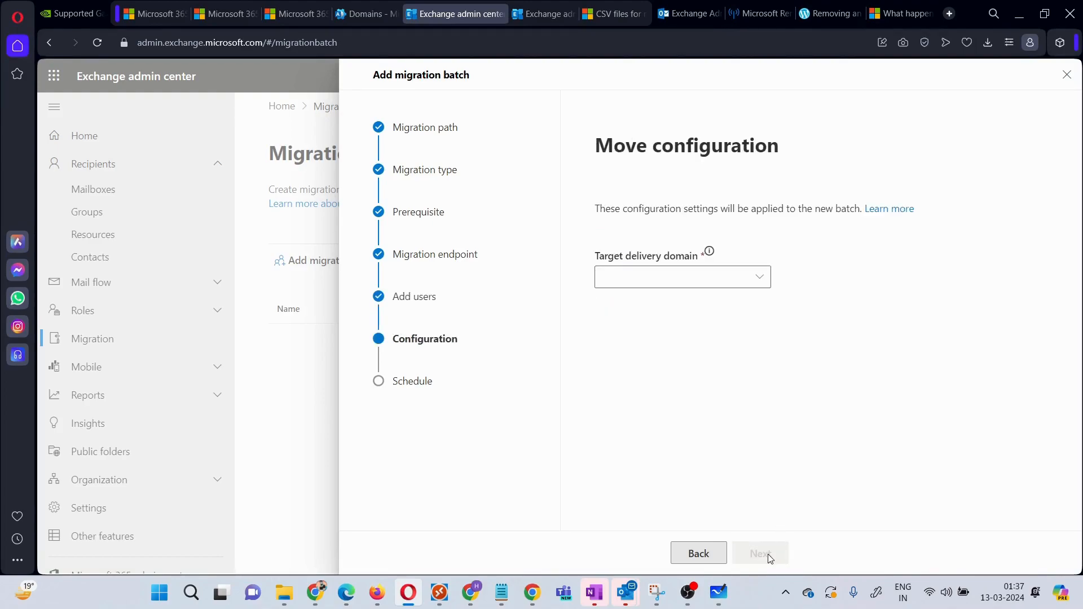
Step: Set the target delivery domain to Willpoc.mail.onmicrosoft.com
{"action": "left_click", "coordinate": [759, 277]}
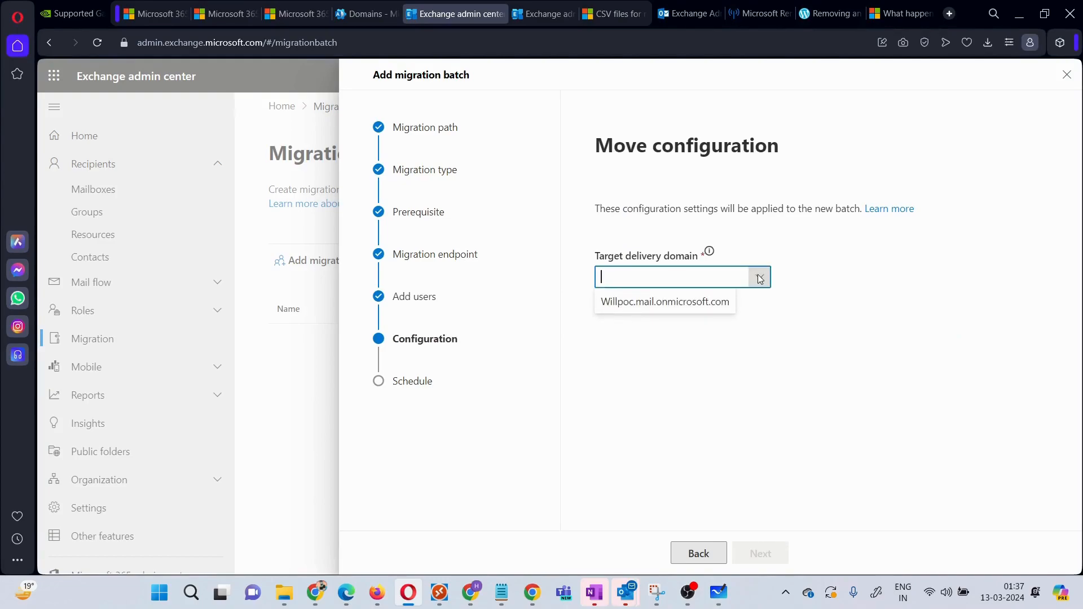
{"action": "left_click", "coordinate": [654, 308]}
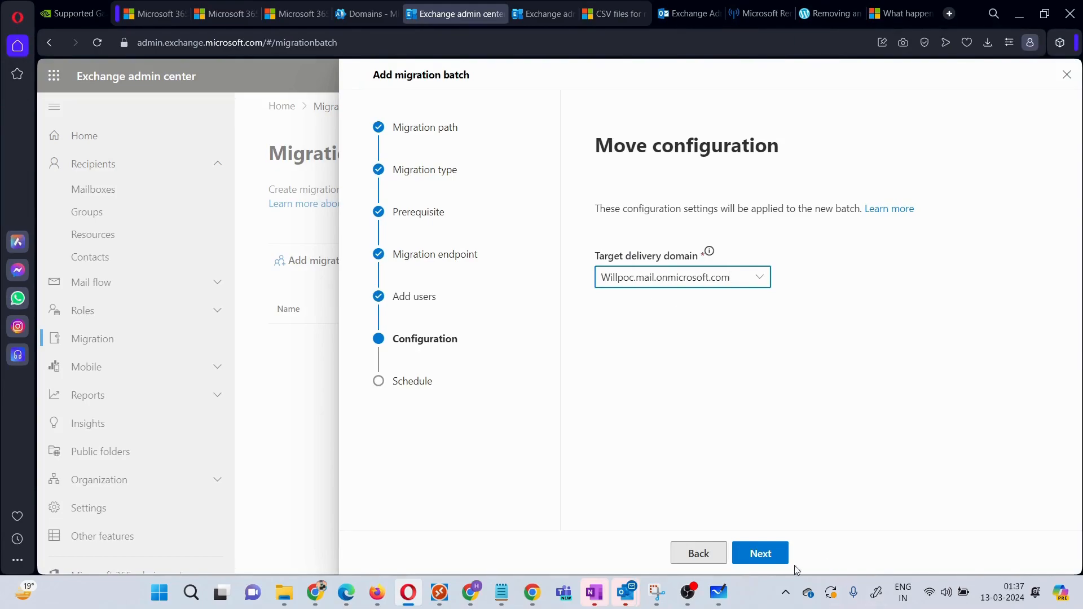
{"action": "left_click", "coordinate": [759, 554]}
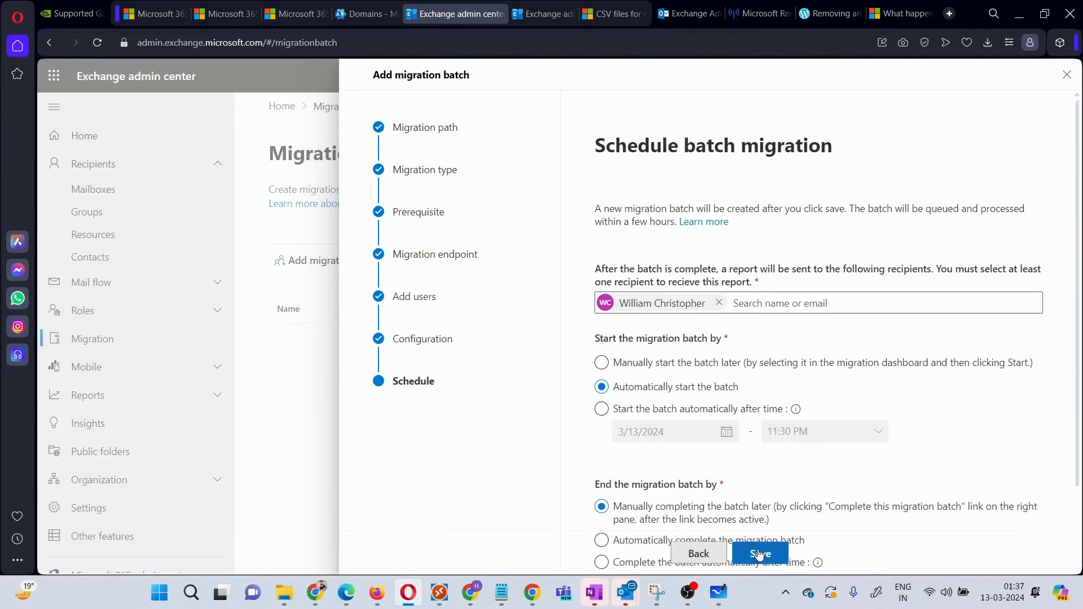
Step: Set test2users to complete automatically, save the batch, and finish the wizard
{"action": "scroll", "coordinate": [818, 476], "scroll_direction": "down", "scroll_amount": 3}
{"action": "left_click", "coordinate": [601, 399]}
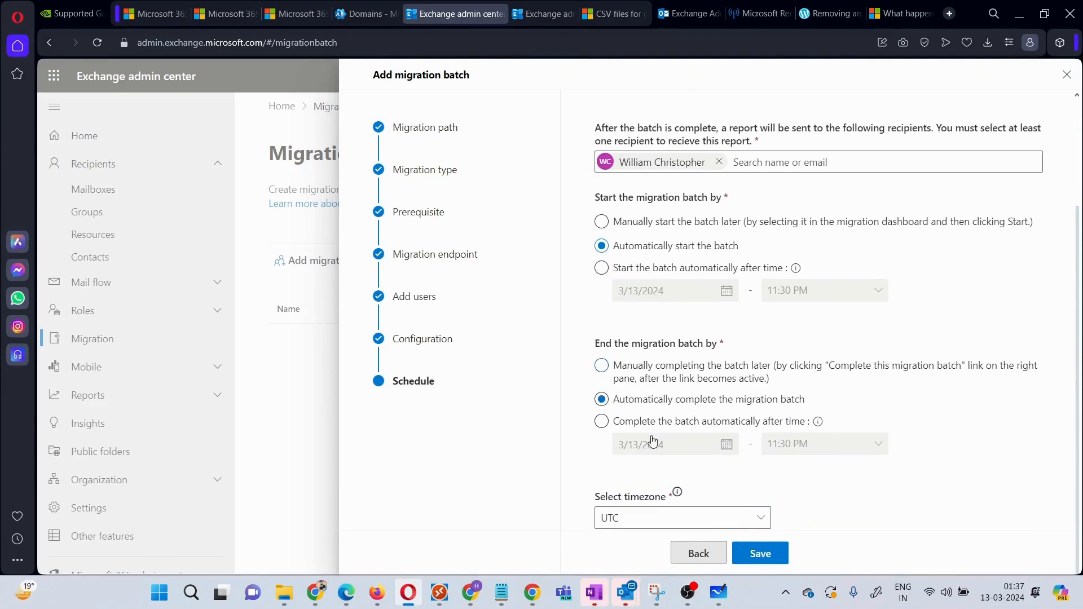
{"action": "left_click", "coordinate": [770, 556]}
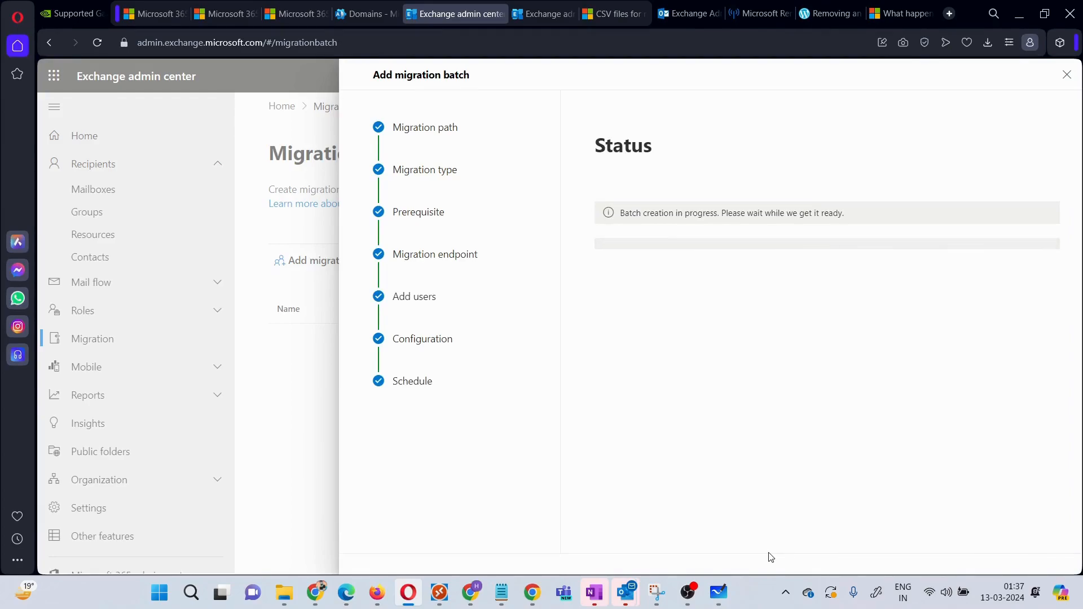
{"action": "left_click", "coordinate": [688, 558]}
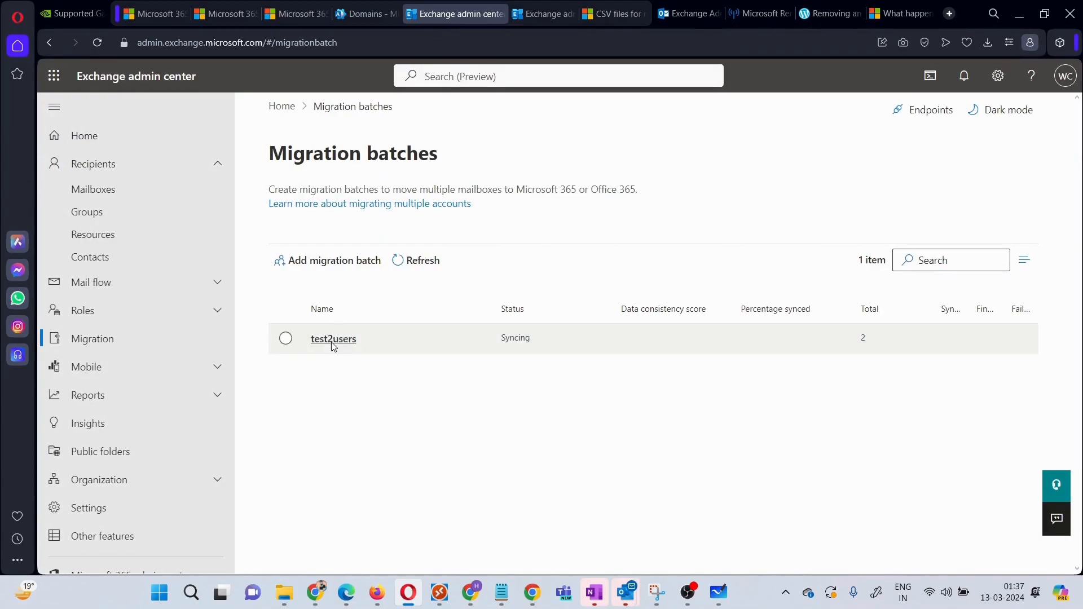
Step: Open the Test2users batch and view its per-mailbox migration status
{"action": "left_click", "coordinate": [333, 345]}
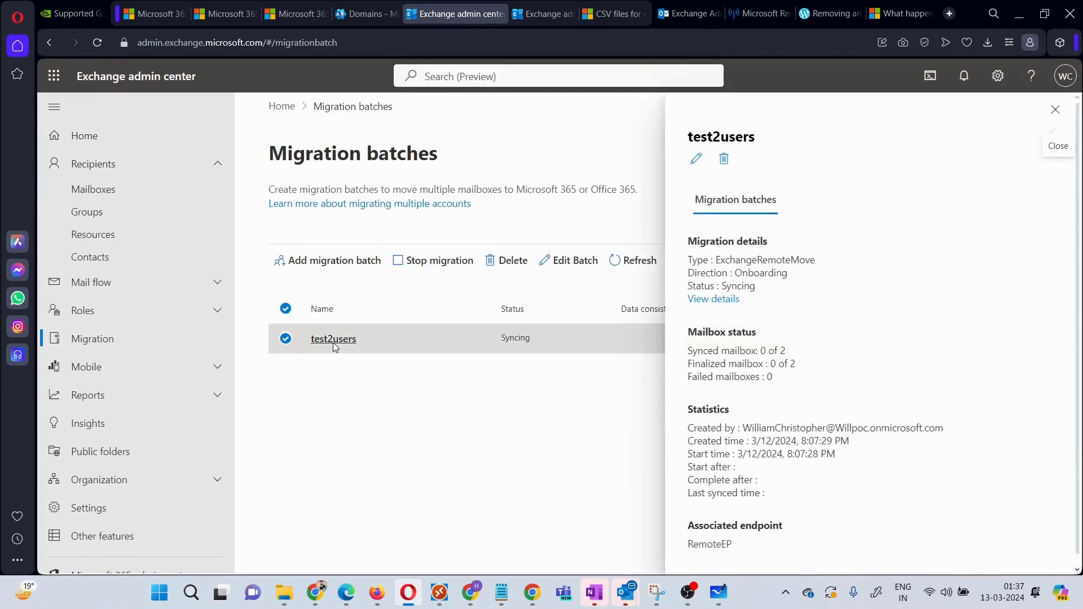
{"action": "left_click", "coordinate": [704, 301]}
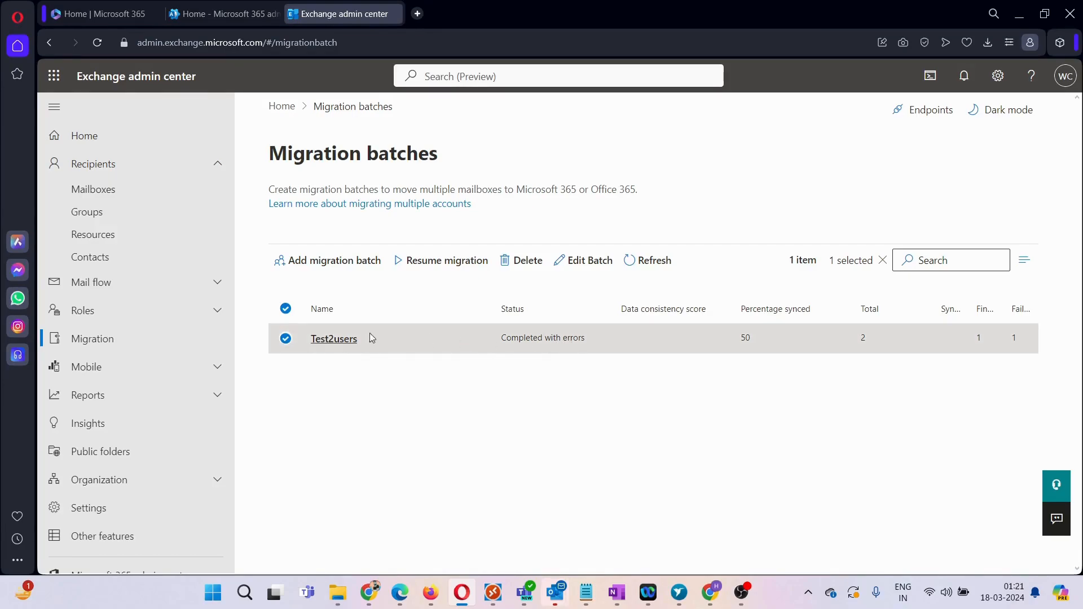
{"action": "left_click", "coordinate": [331, 341]}
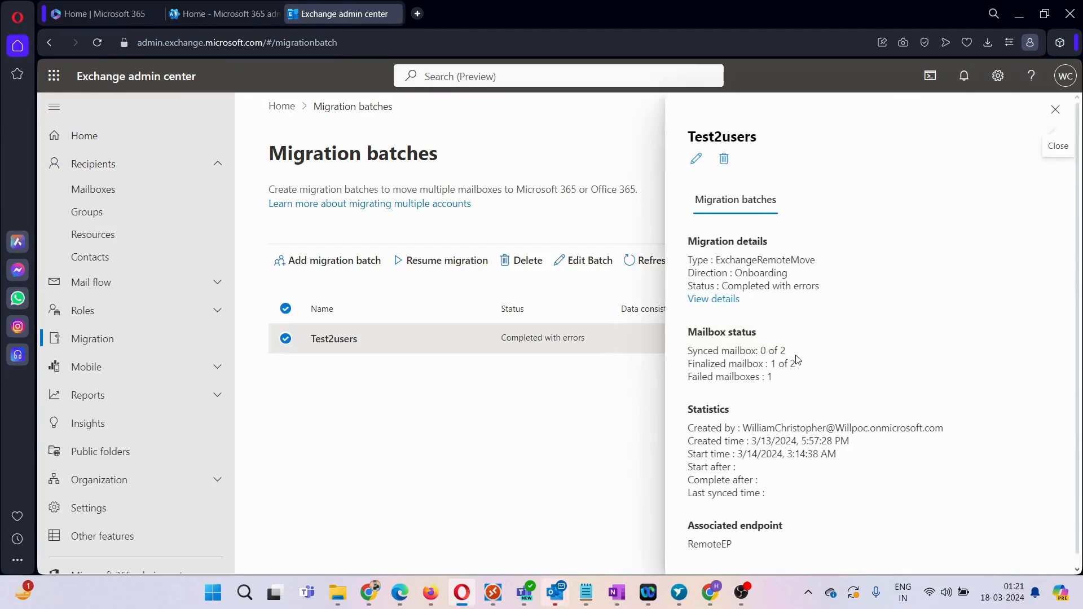
{"action": "left_click", "coordinate": [715, 300]}
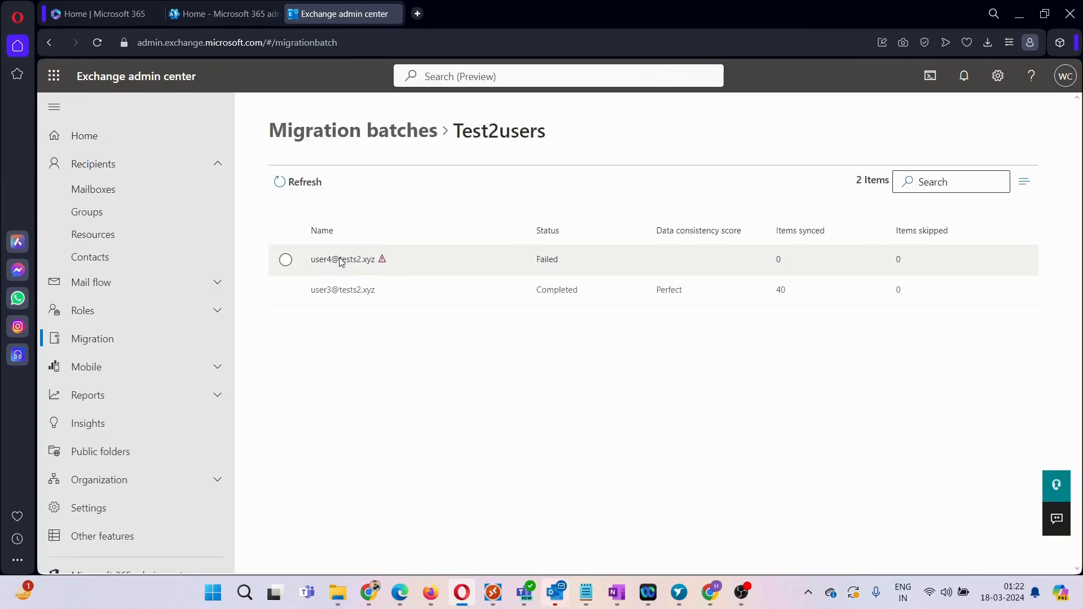
Step: Read user4's NotAcceptedDomainException error about tests1.xyz, then close the details panel
{"action": "left_click", "coordinate": [362, 263]}
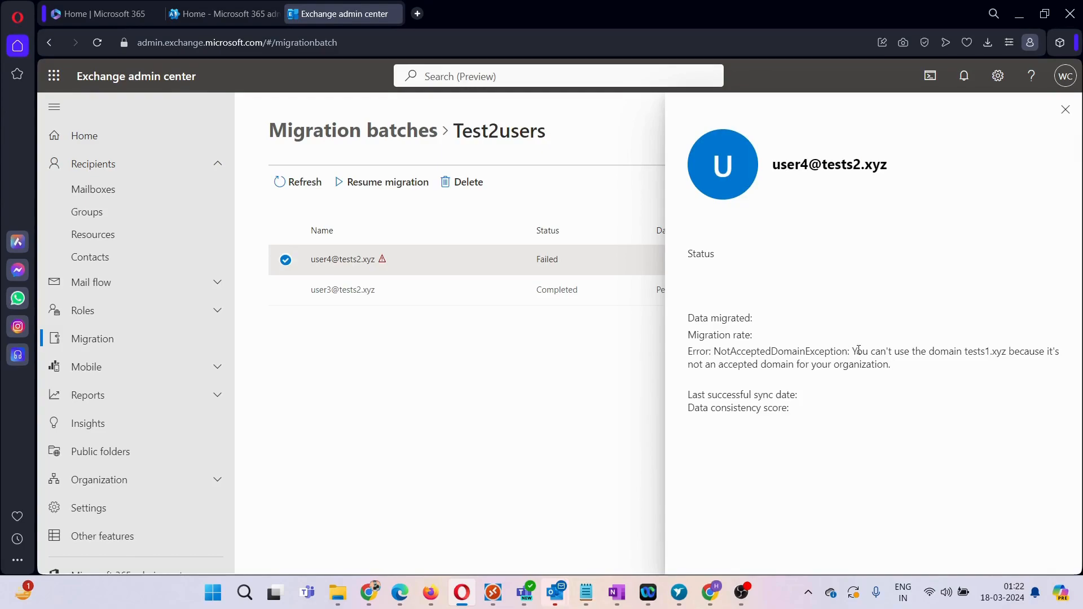
{"action": "left_click_drag", "start_coordinate": [860, 351], "coordinate": [945, 368]}
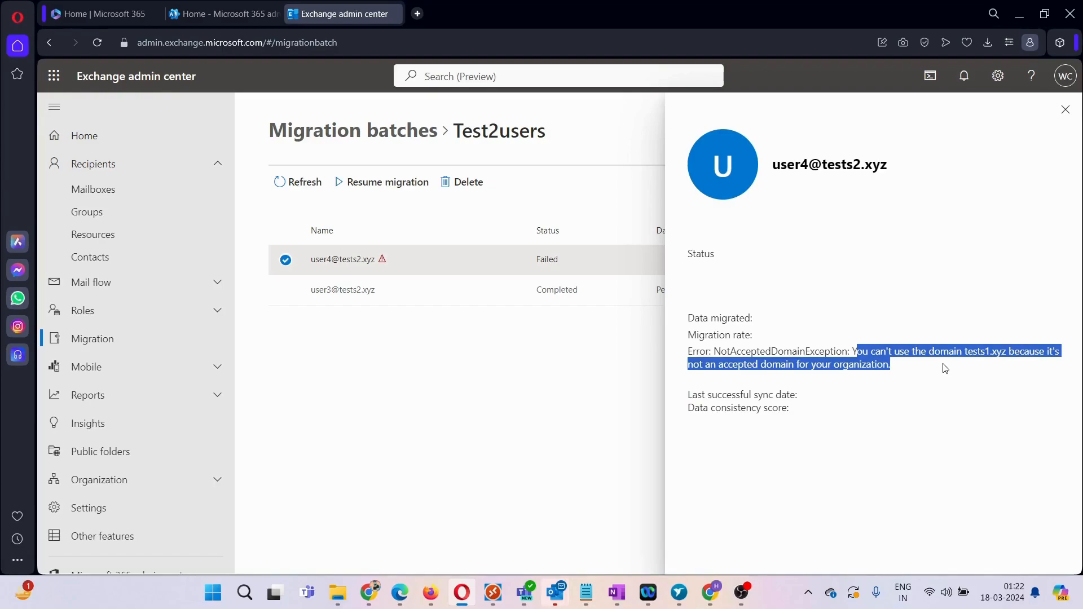
{"action": "left_click", "coordinate": [1066, 110]}
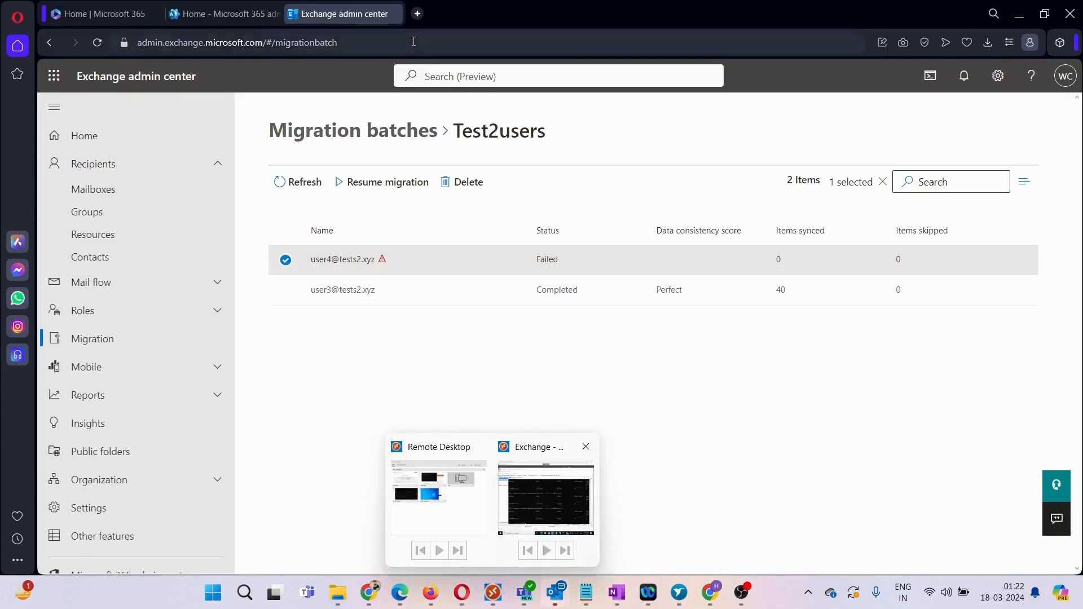
{"action": "left_click", "coordinate": [423, 14]}
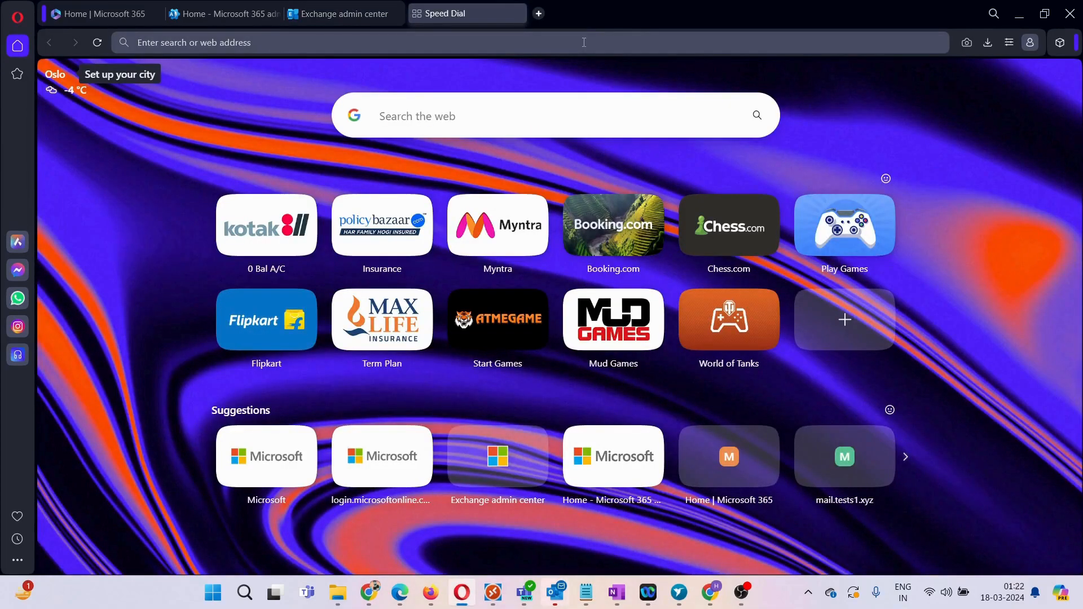
{"action": "type", "text": "https://t"}
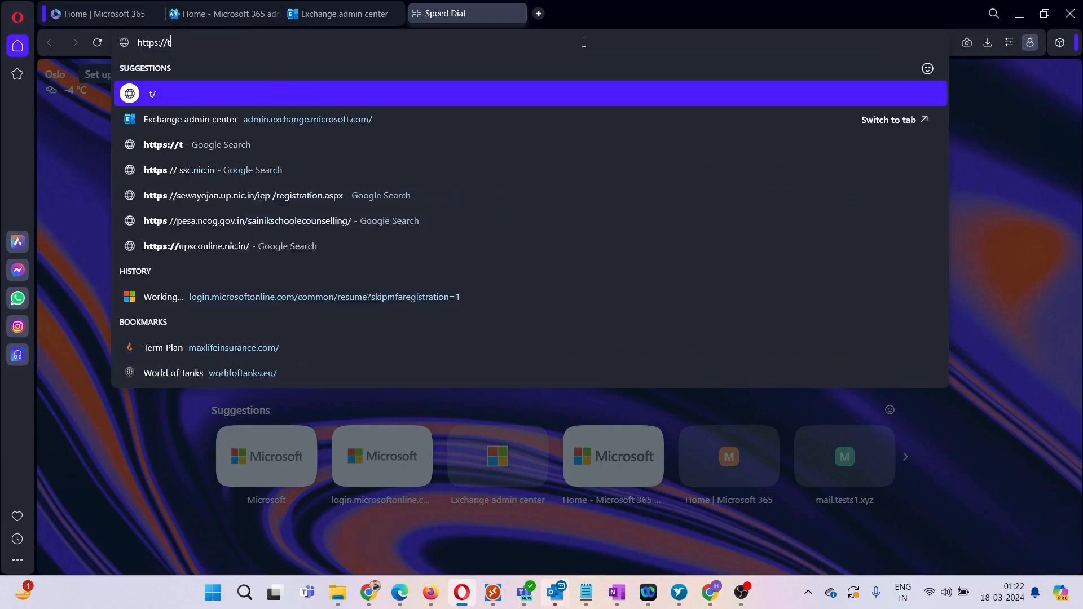
{"action": "type", "text": "ests1."}
{"action": "key", "text": "BackSpace"}
{"action": "key", "text": "BackSpace"}
{"action": "key", "text": "BackSpace"}
{"action": "key", "text": "BackSpace"}
{"action": "key", "text": "BackSpace"}
{"action": "key", "text": "BackSpace"}
{"action": "key", "text": "BackSpace"}
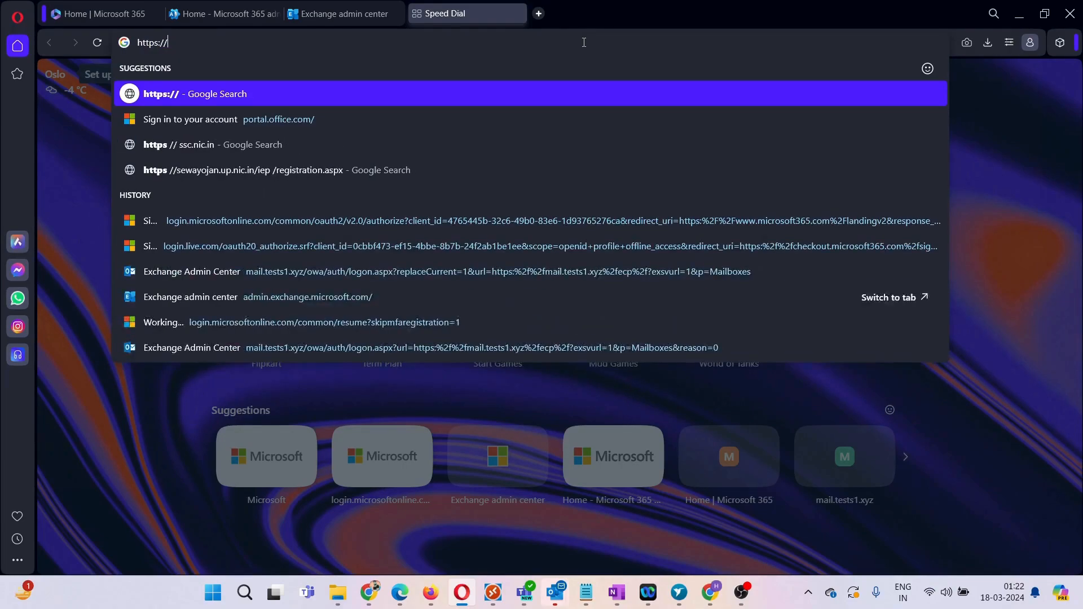
{"action": "type", "text": "mail.test"}
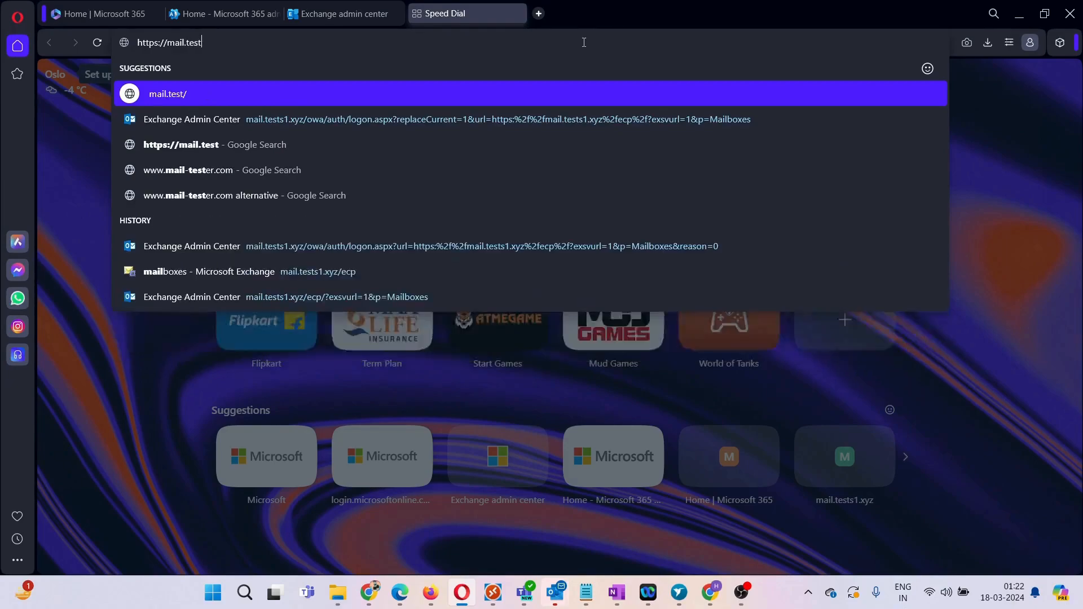
{"action": "type", "text": "s1.xy"}
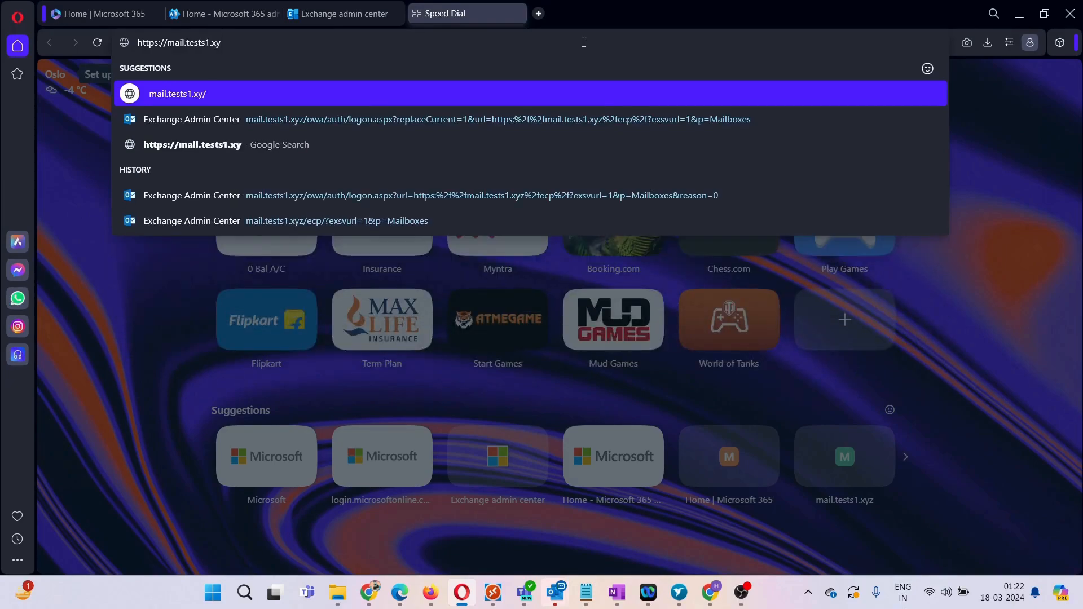
{"action": "type", "text": "z/ecp"}
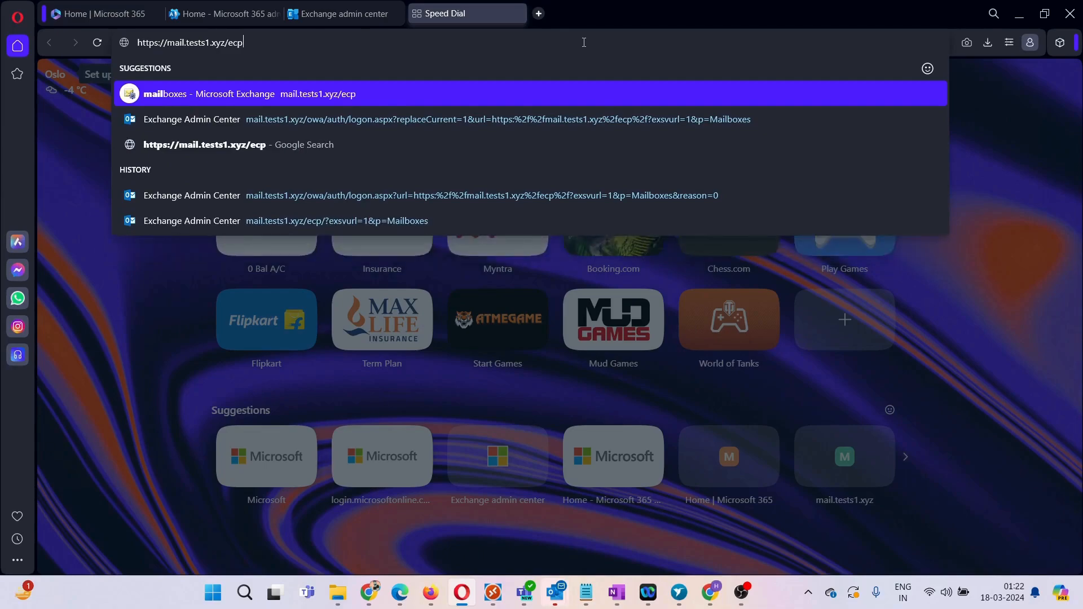
{"action": "key", "text": "Return"}
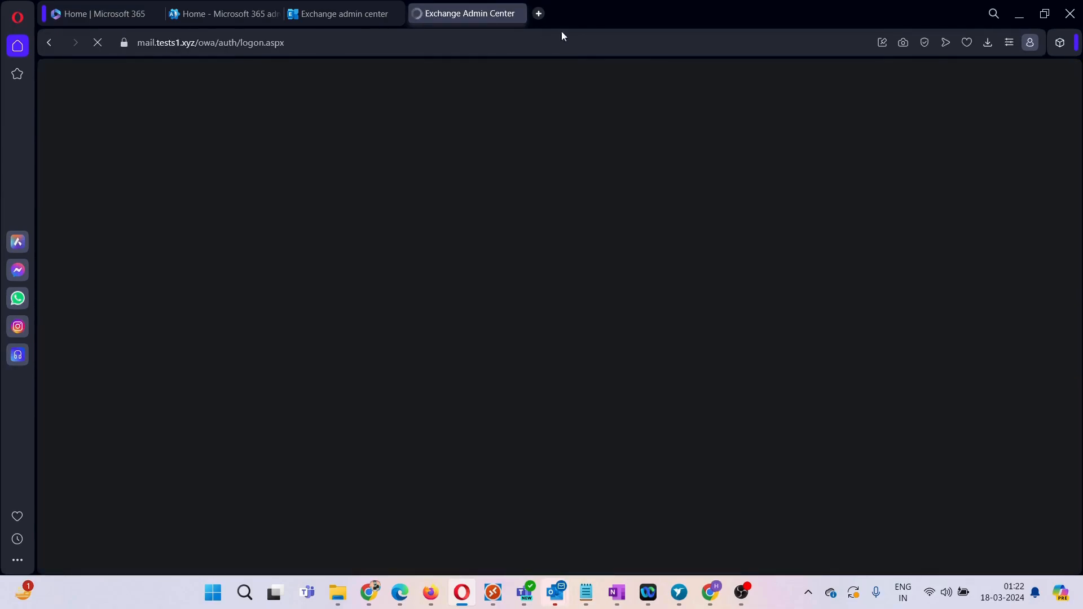
{"action": "type", "text": "********"}
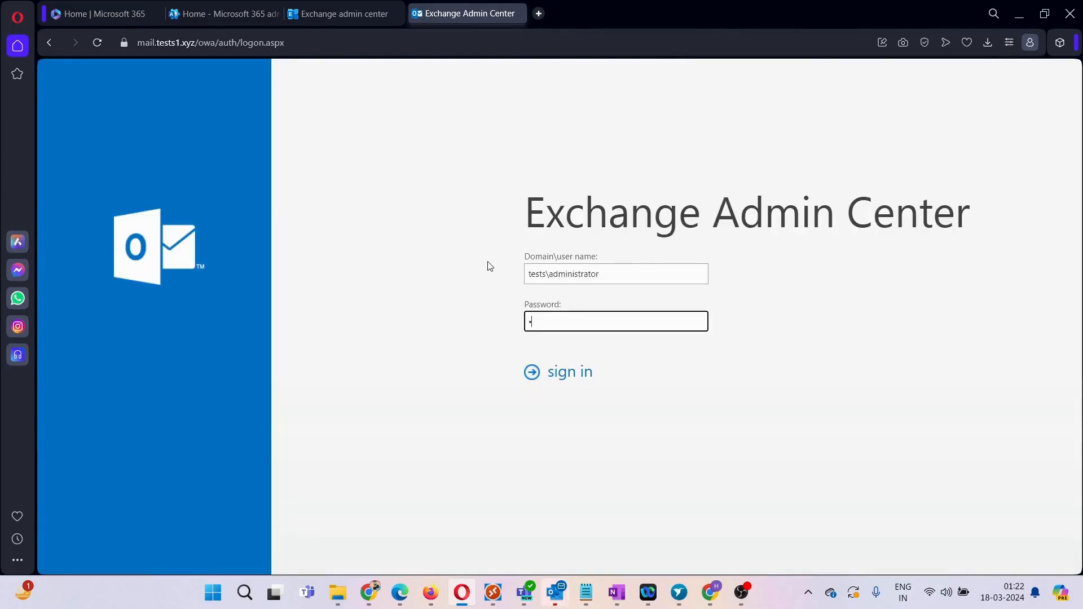
{"action": "type", "text": "**"}
{"action": "key", "text": "Return"}
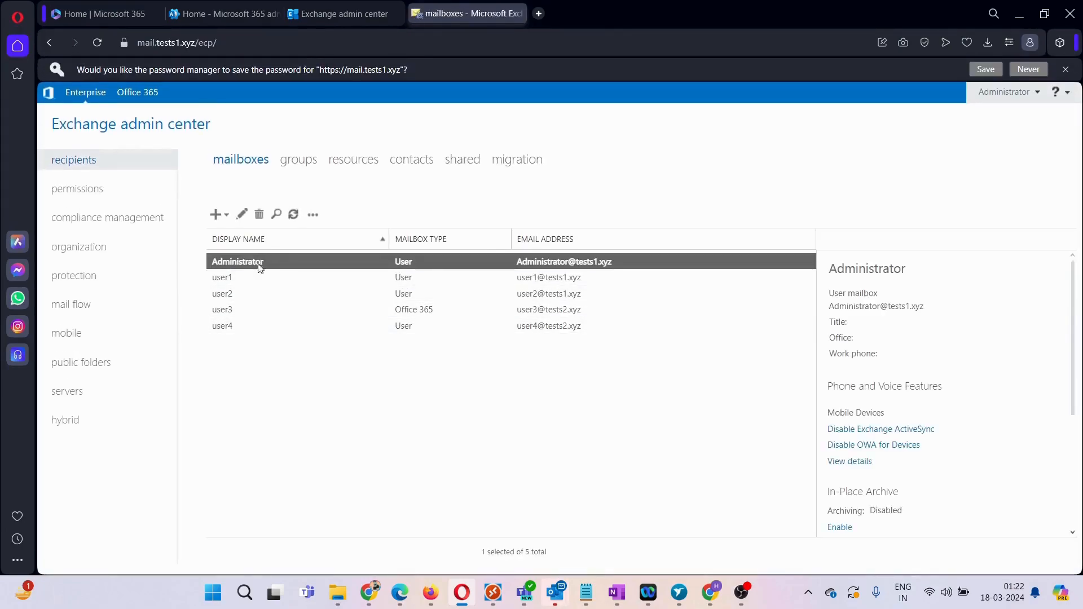
{"action": "left_click", "coordinate": [243, 332]}
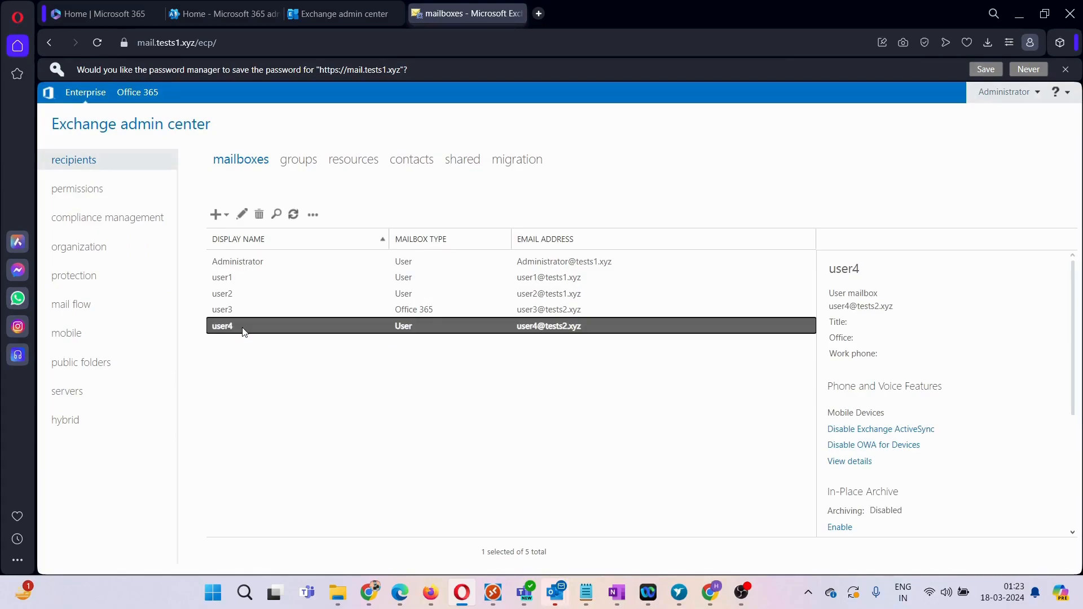
{"action": "double_click", "coordinate": [242, 331]}
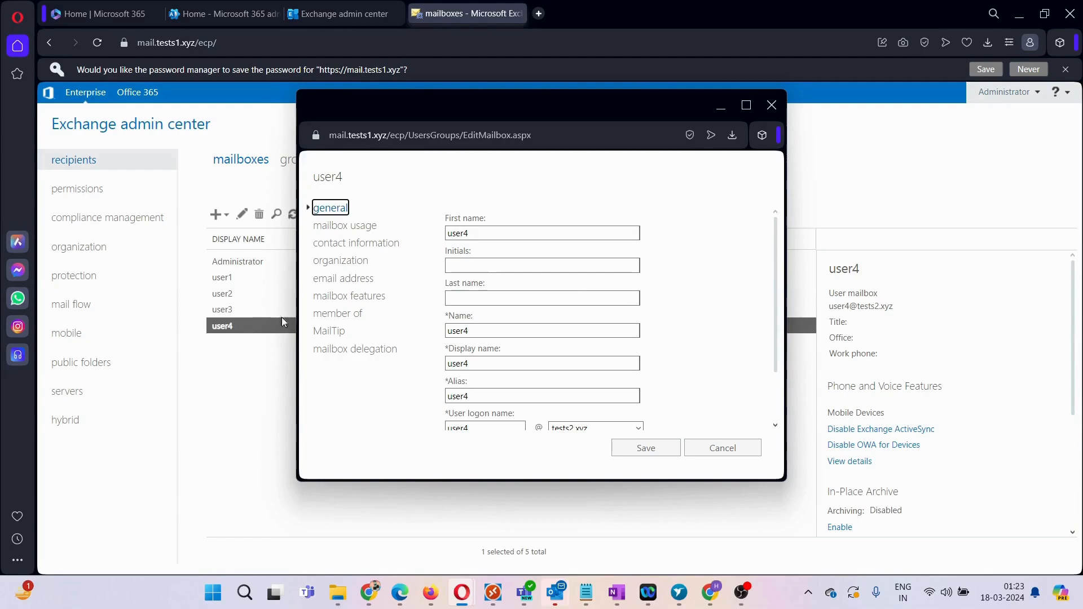
{"action": "left_click", "coordinate": [355, 279]}
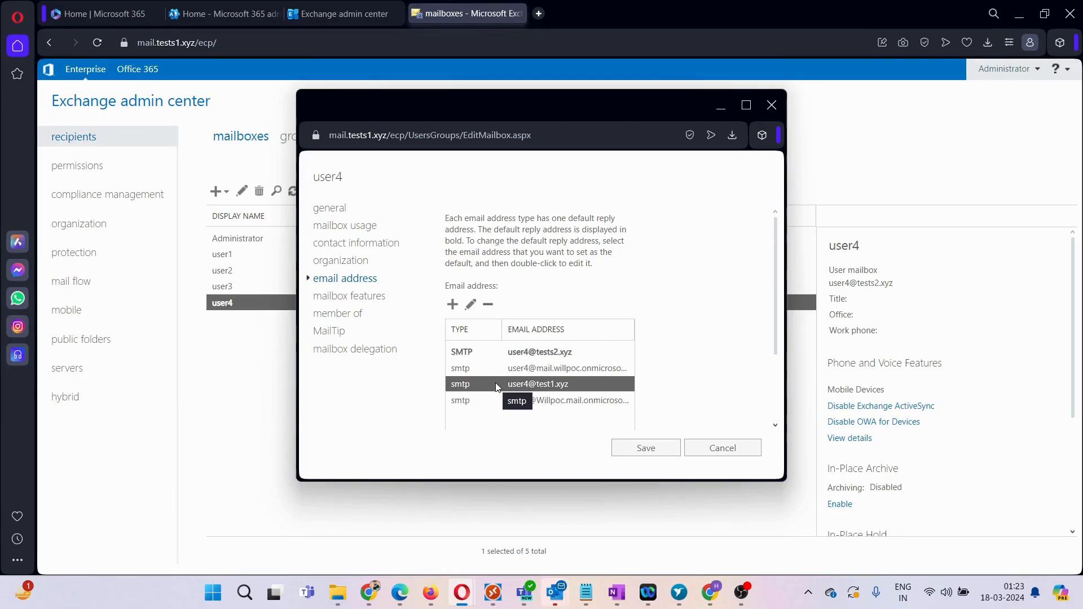
{"action": "left_click", "coordinate": [489, 308]}
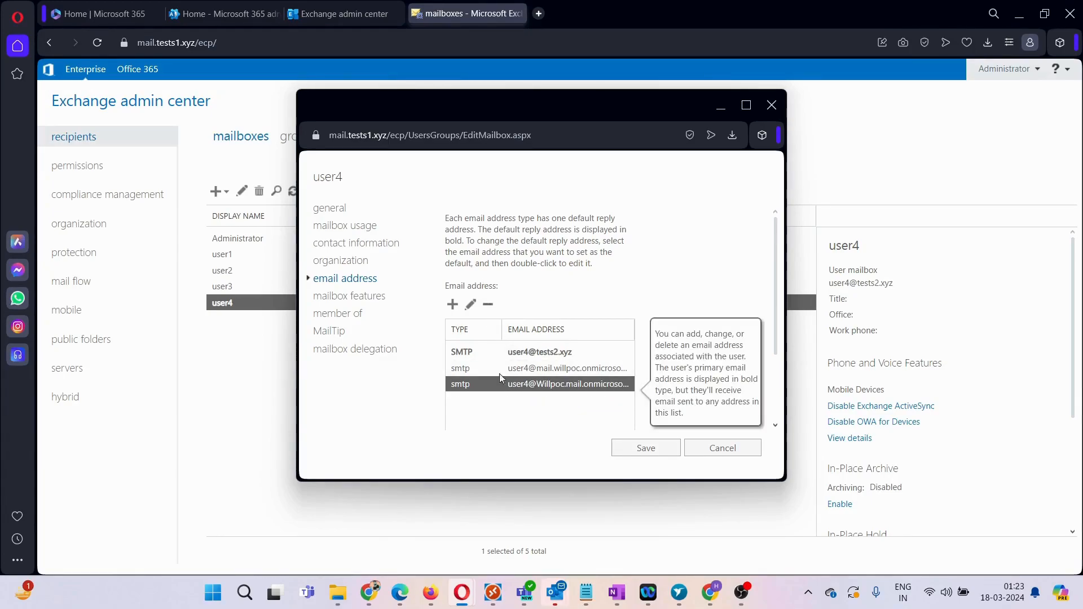
{"action": "left_click", "coordinate": [646, 448]}
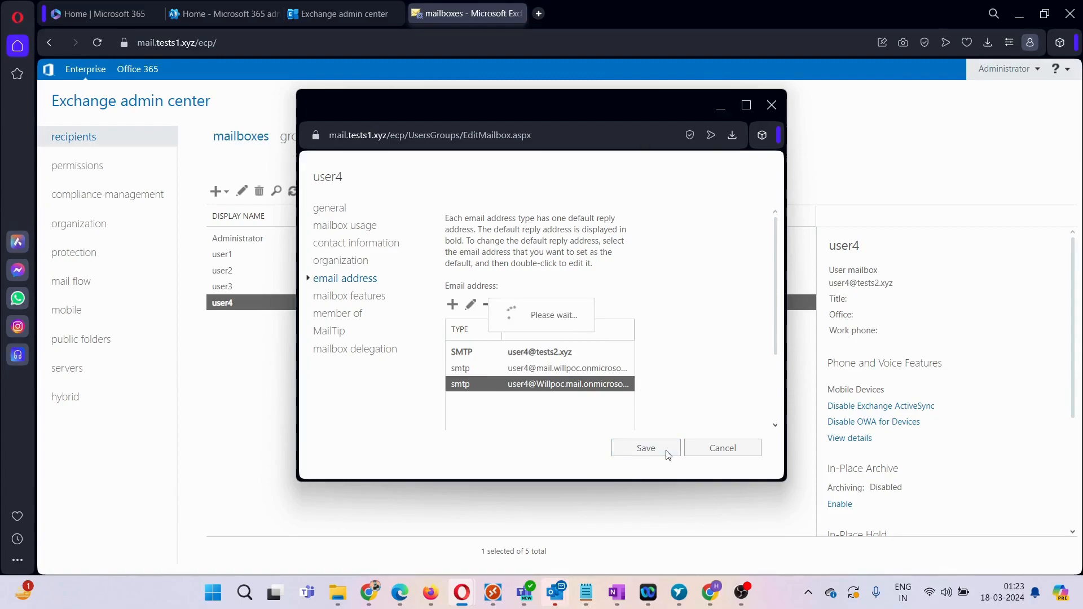
{"action": "double_click", "coordinate": [238, 288]}
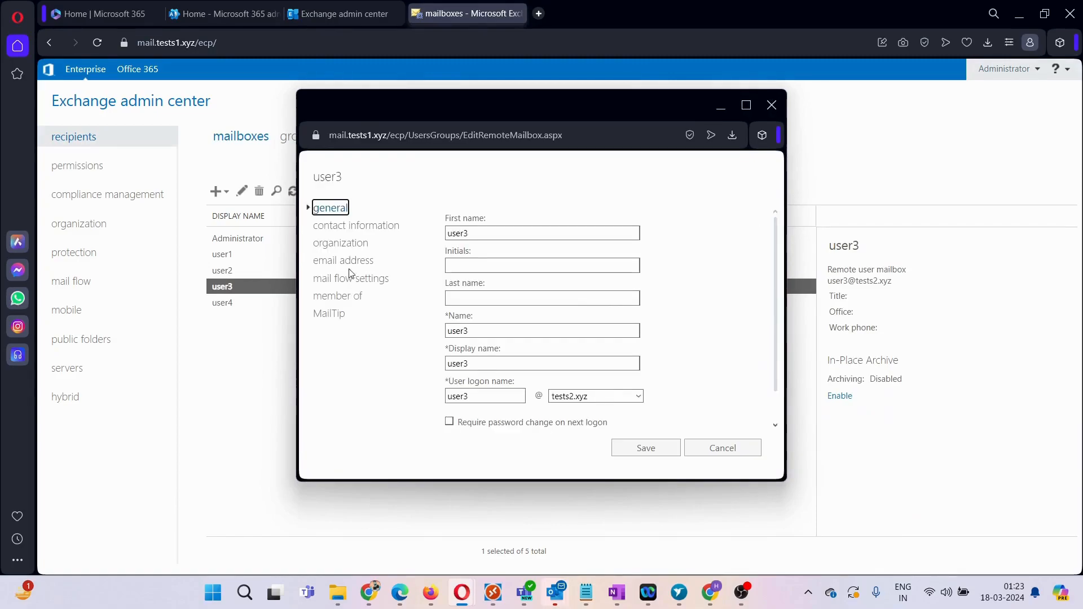
{"action": "left_click", "coordinate": [352, 260]}
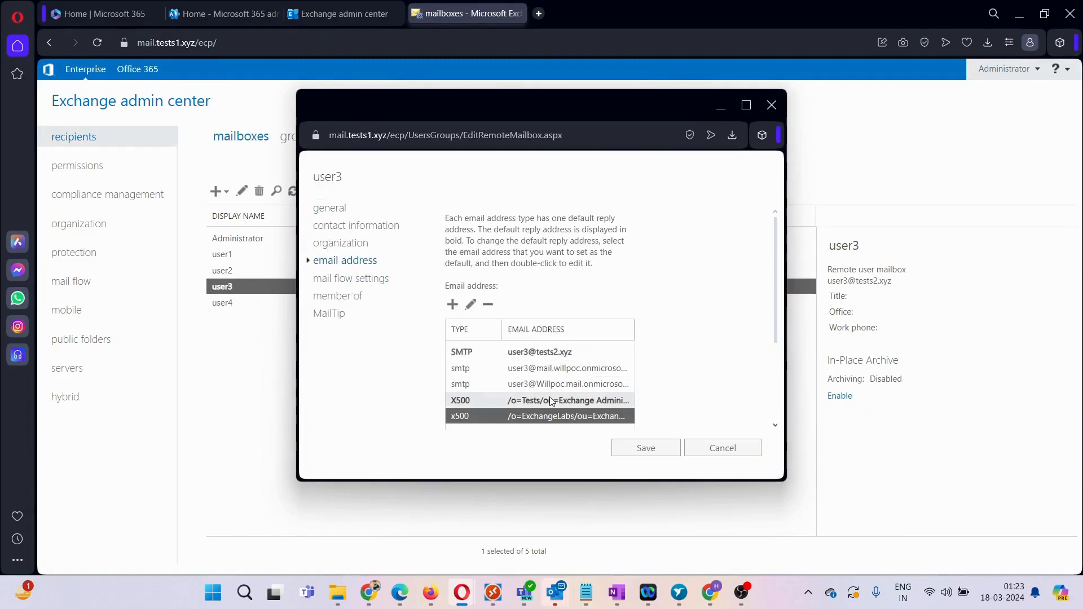
{"action": "scroll", "coordinate": [535, 363], "scroll_direction": "down", "scroll_amount": 1}
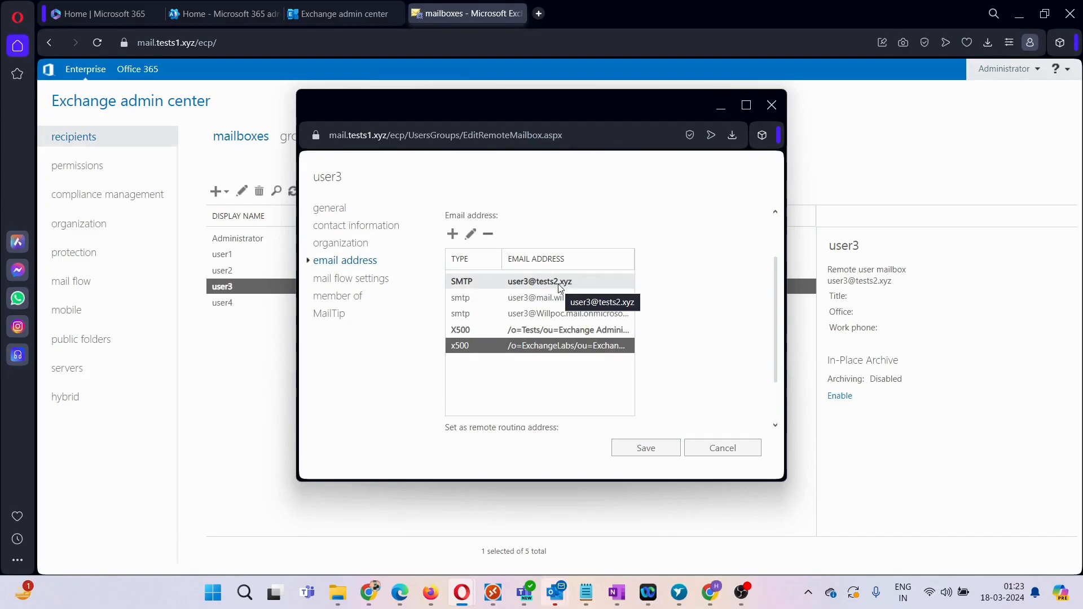
{"action": "left_click", "coordinate": [706, 458]}
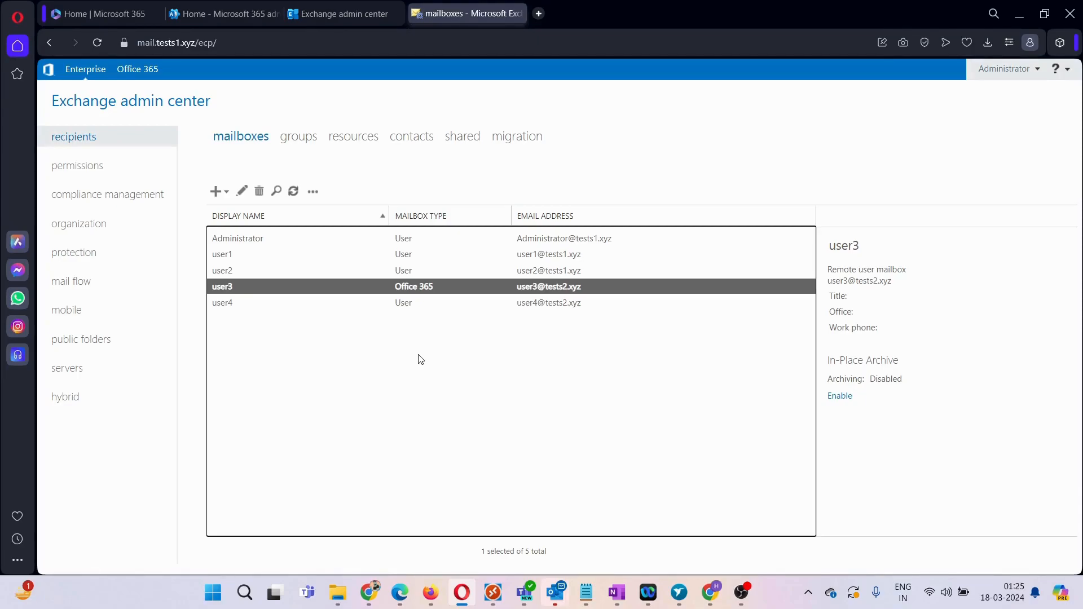
{"action": "left_click", "coordinate": [391, 306]}
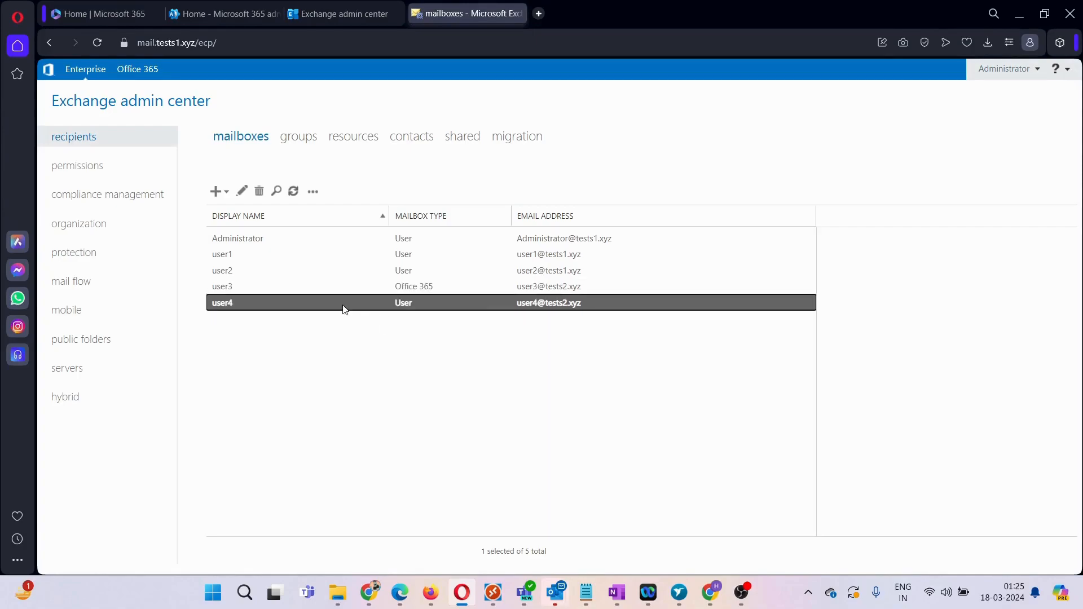
{"action": "double_click", "coordinate": [344, 308]}
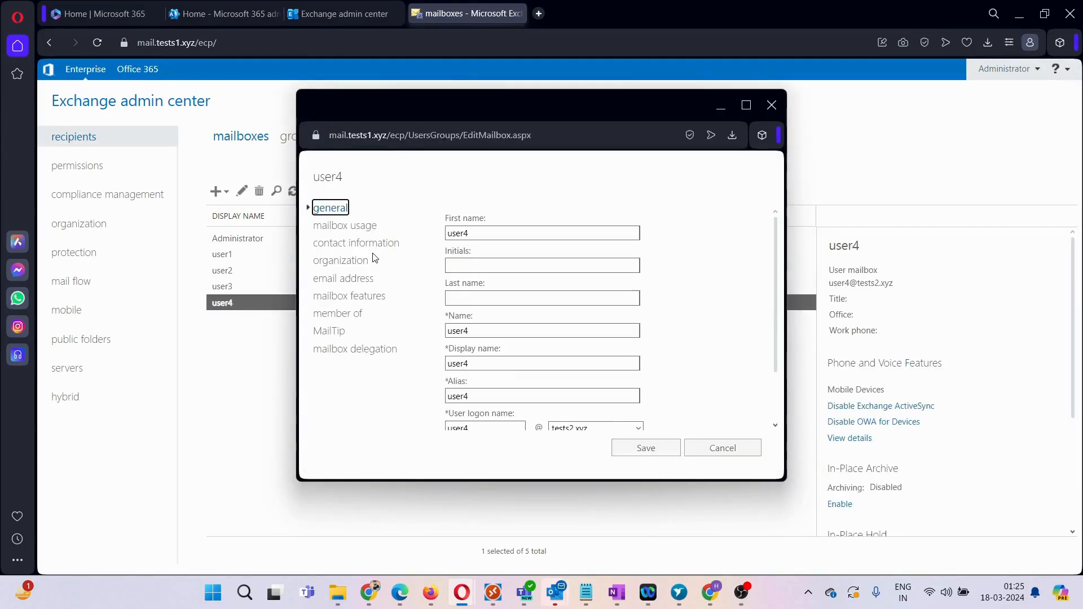
{"action": "left_click", "coordinate": [346, 278]}
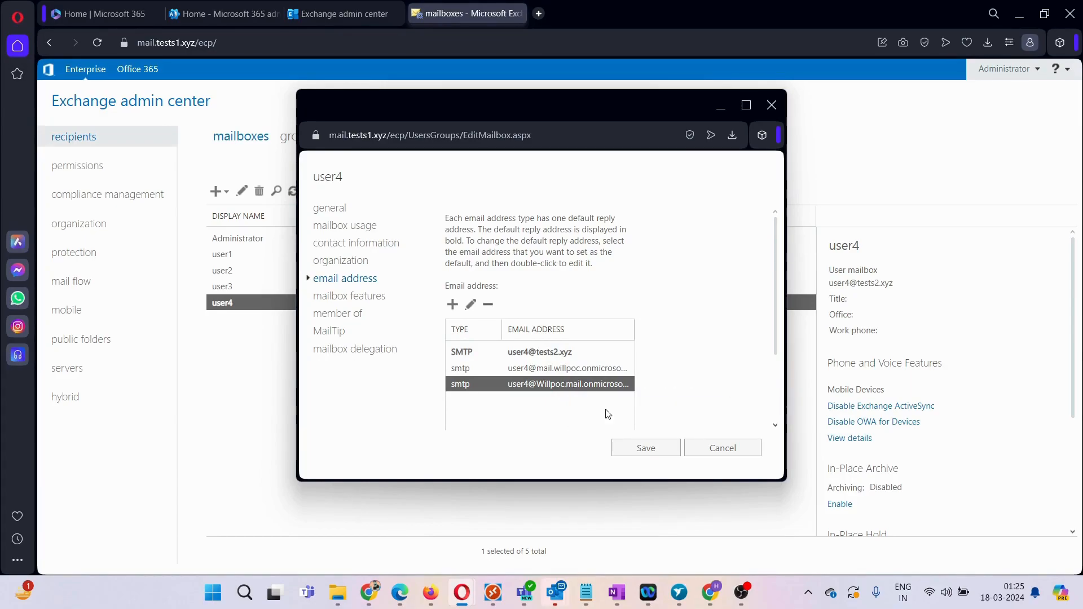
{"action": "left_click", "coordinate": [708, 452]}
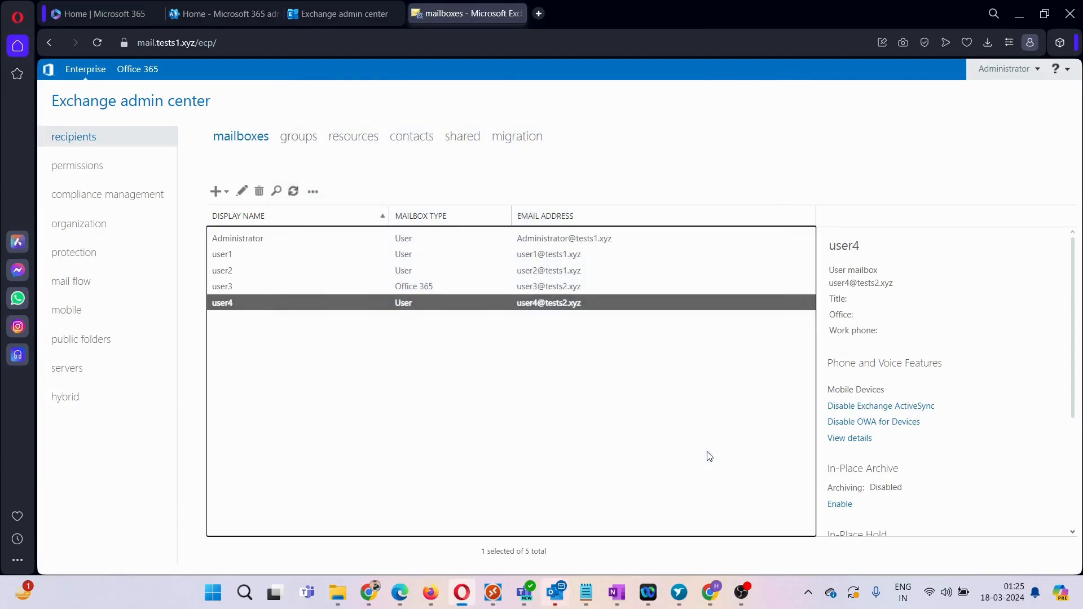
{"action": "left_click", "coordinate": [322, 20]}
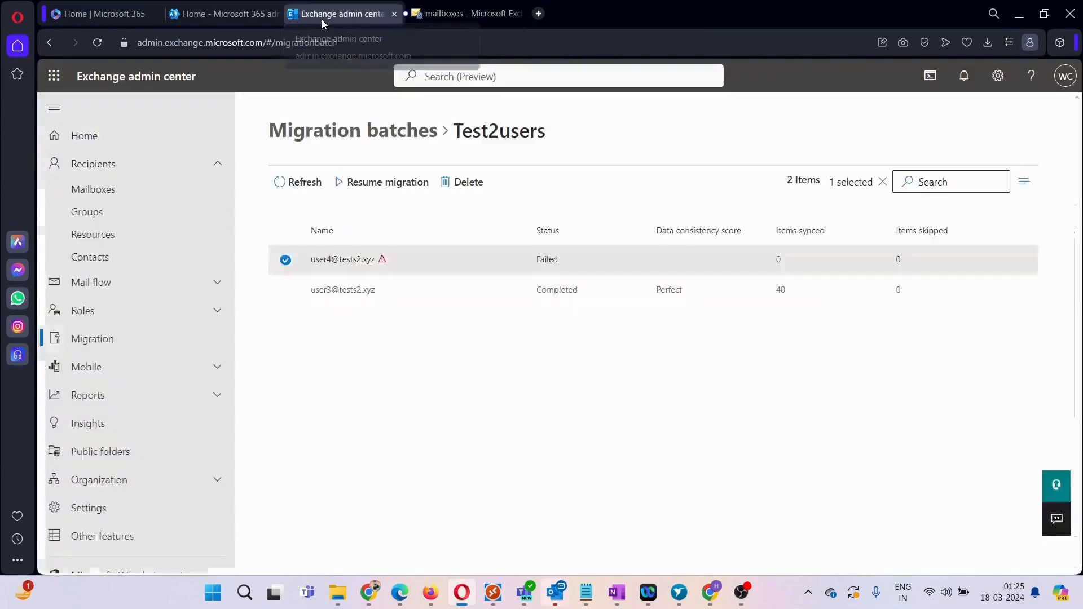
{"action": "left_click", "coordinate": [387, 181]}
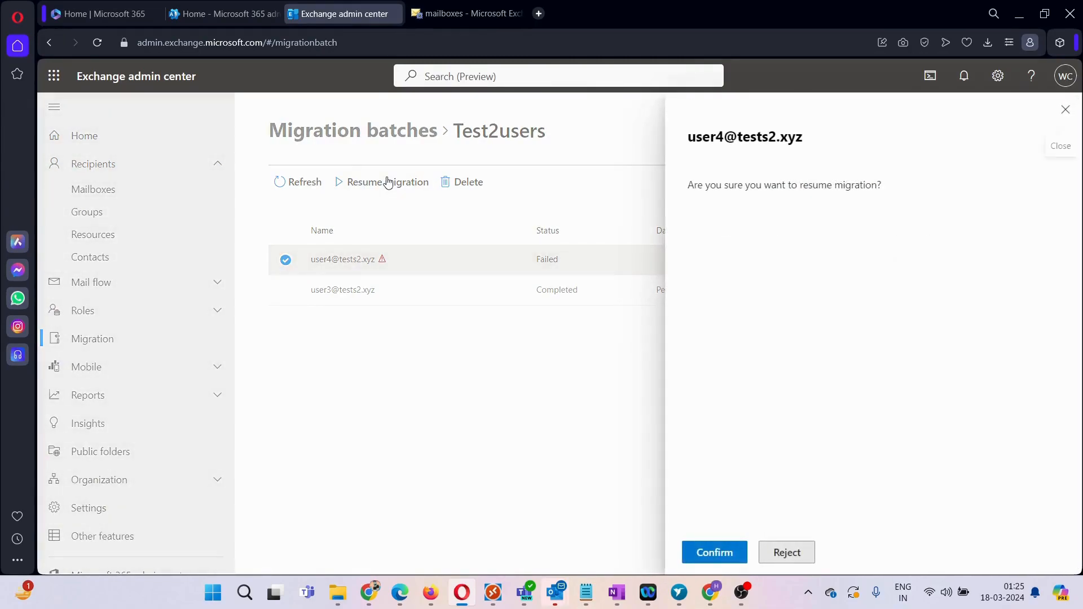
{"action": "left_click", "coordinate": [728, 557]}
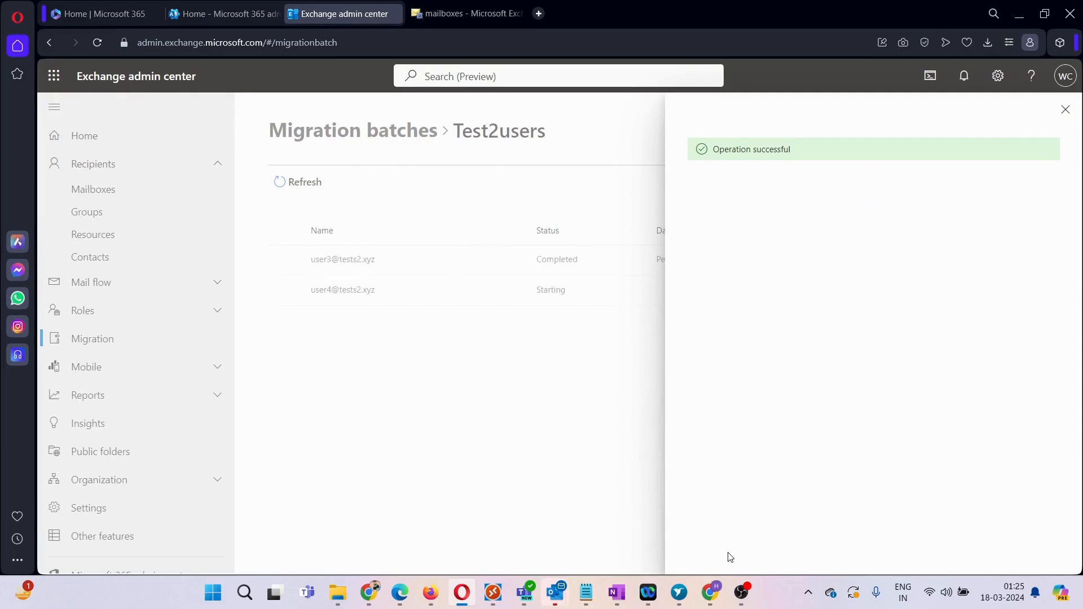
{"action": "left_click", "coordinate": [1066, 110]}
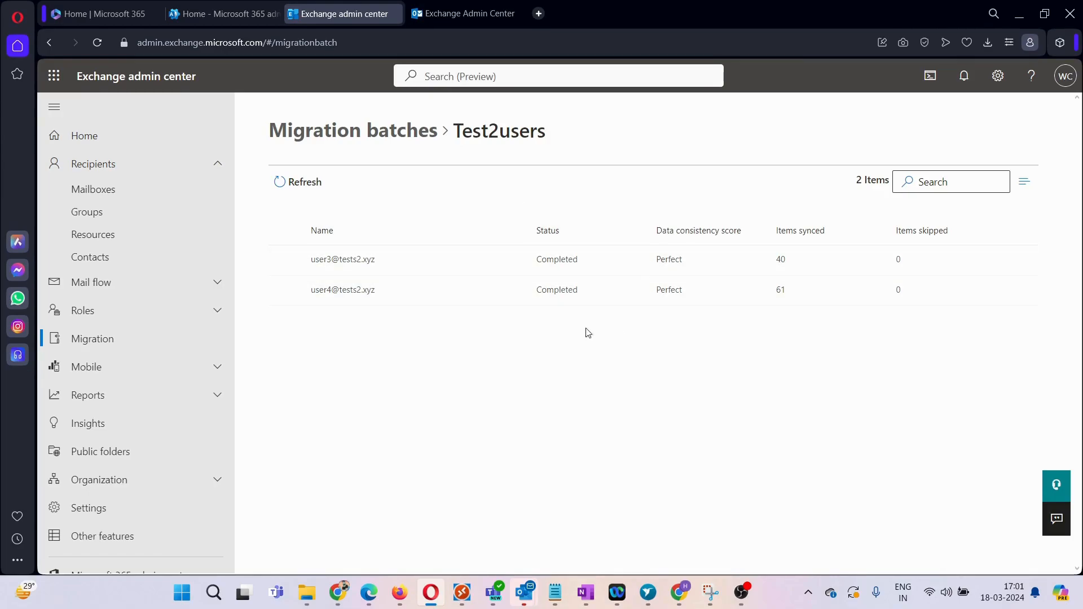
Step: Verify Test2users shows user4 Completed with 61 items synced, then return to Microsoft 365 admin center
{"action": "left_click_drag", "start_coordinate": [453, 131], "coordinate": [500, 138]}
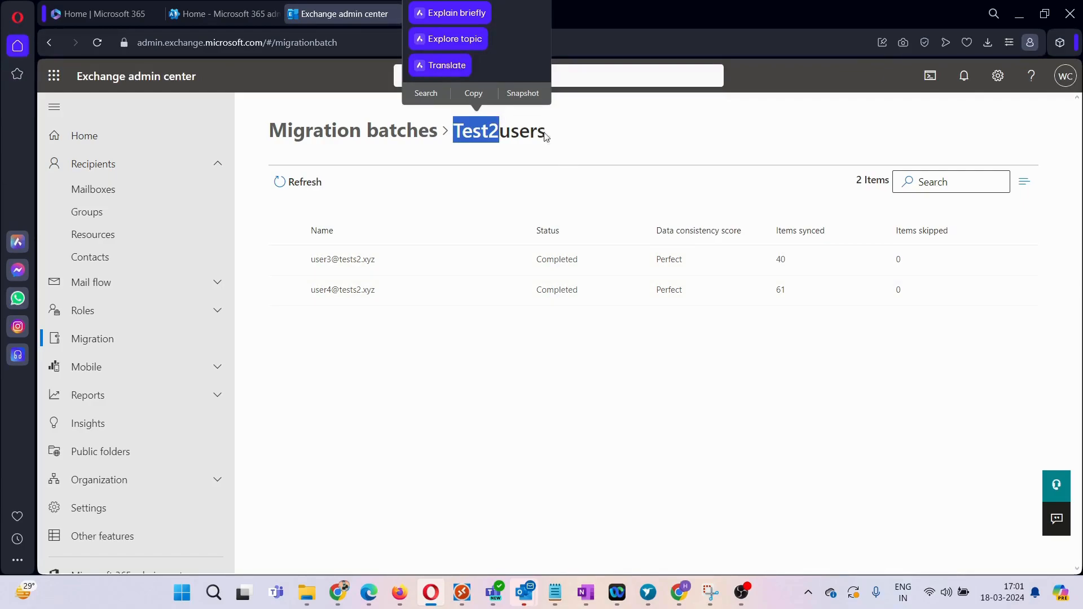
{"action": "left_click", "coordinate": [592, 138]}
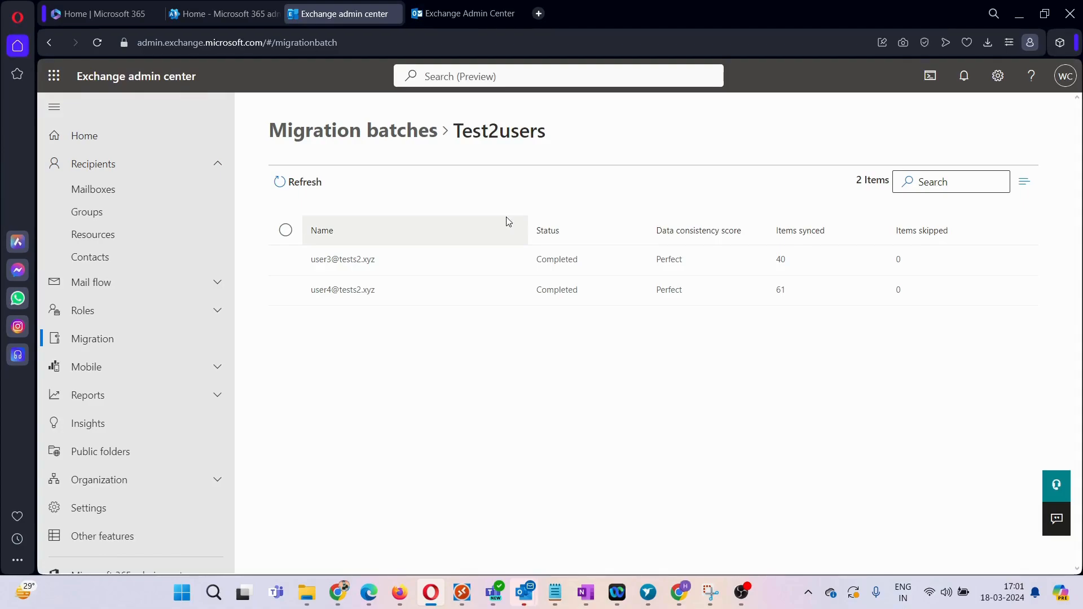
{"action": "mouse_move", "coordinate": [349, 590]}
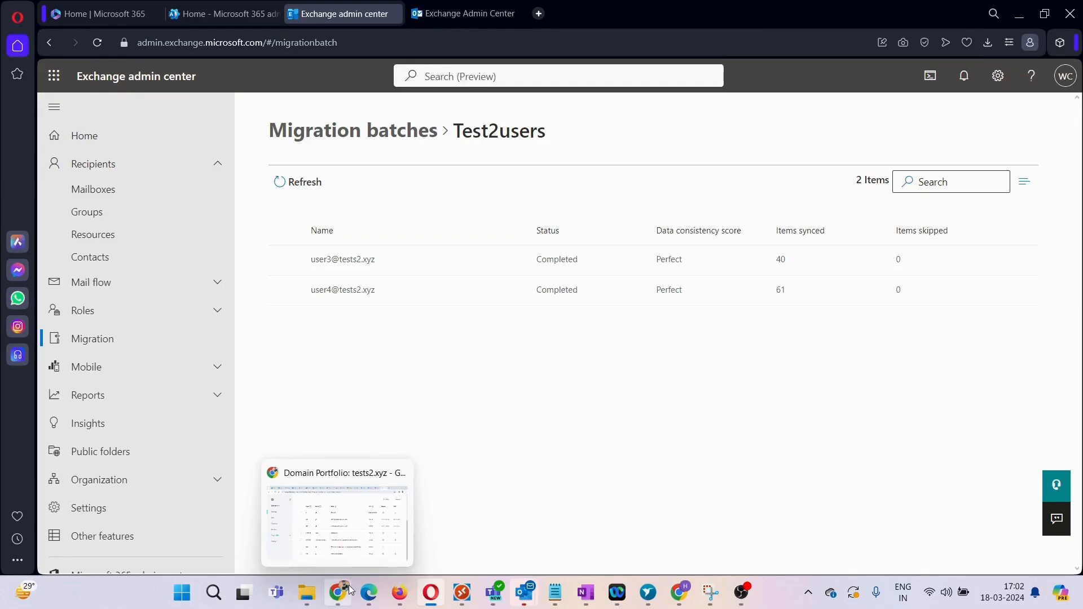
{"action": "left_click", "coordinate": [226, 13]}
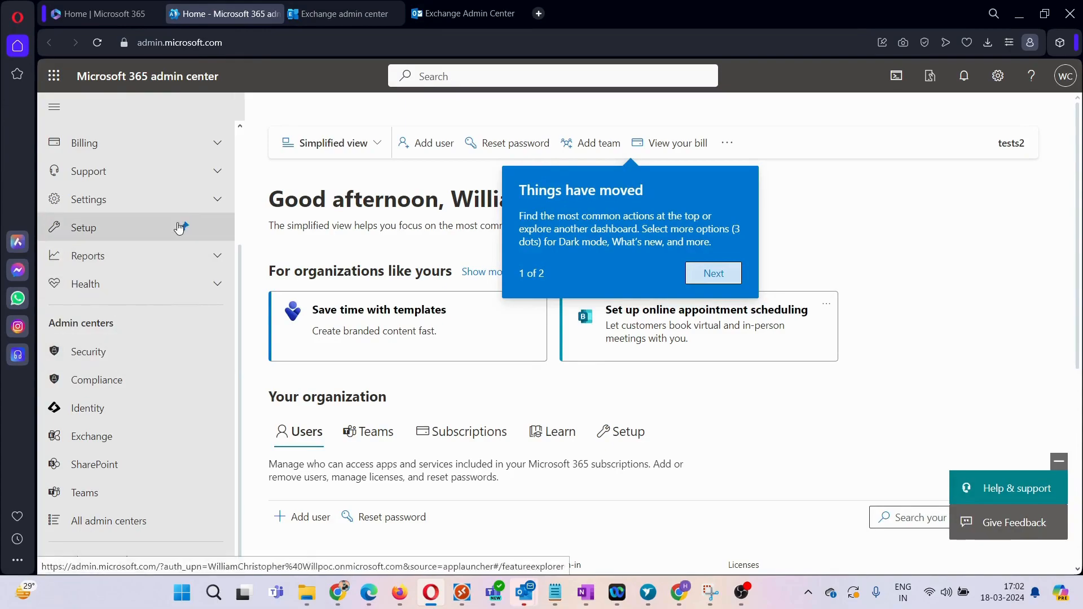
Step: Go to Settings > Domains > tests2.xyz DNS records and launch the Manage DNS wizard
{"action": "left_click", "coordinate": [213, 198]}
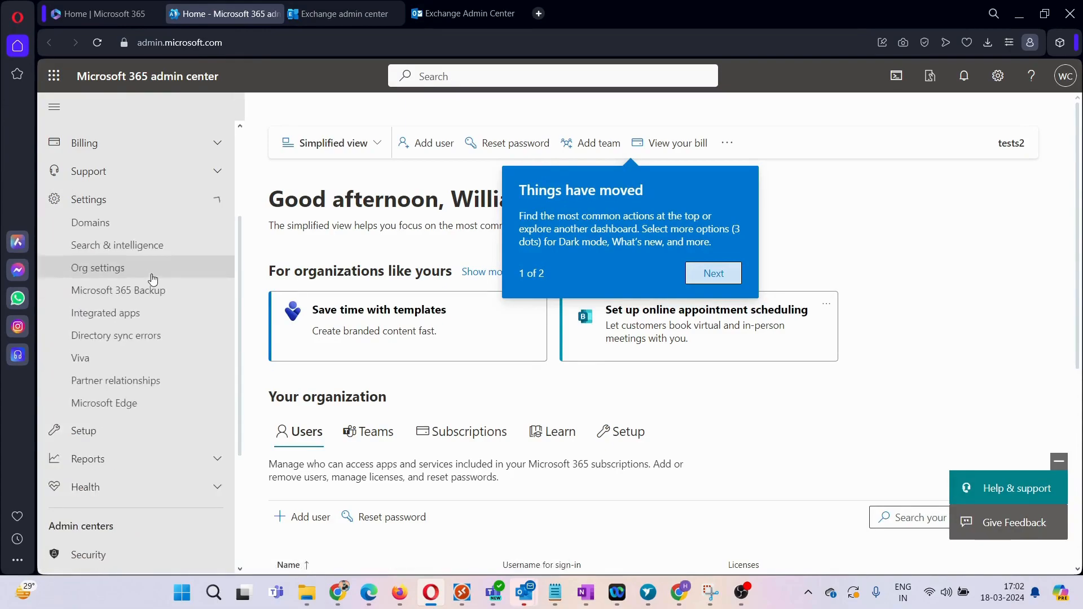
{"action": "left_click", "coordinate": [133, 233]}
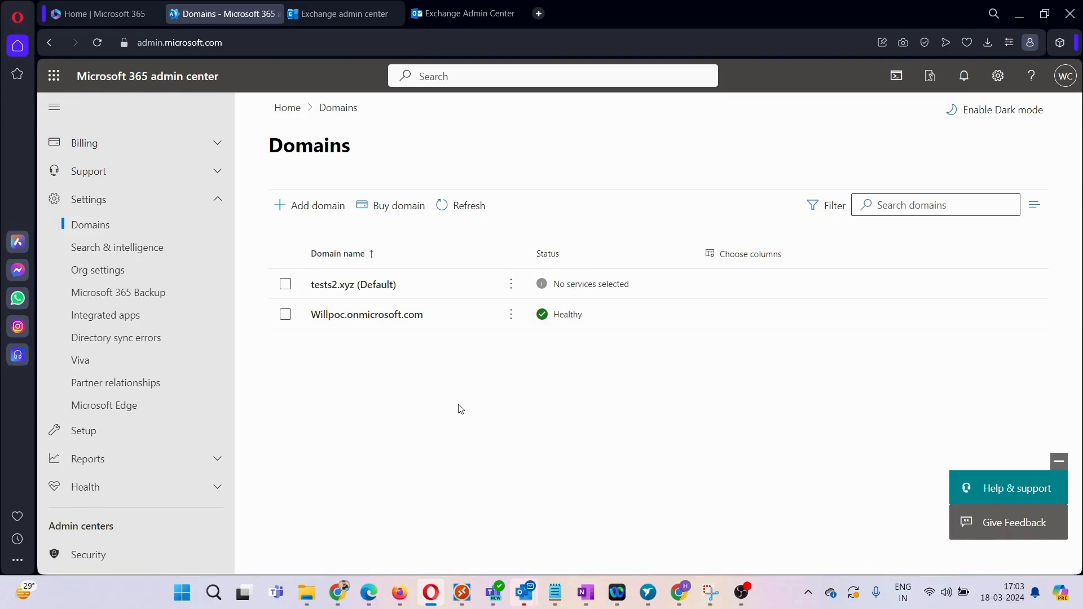
{"action": "left_click", "coordinate": [345, 285]}
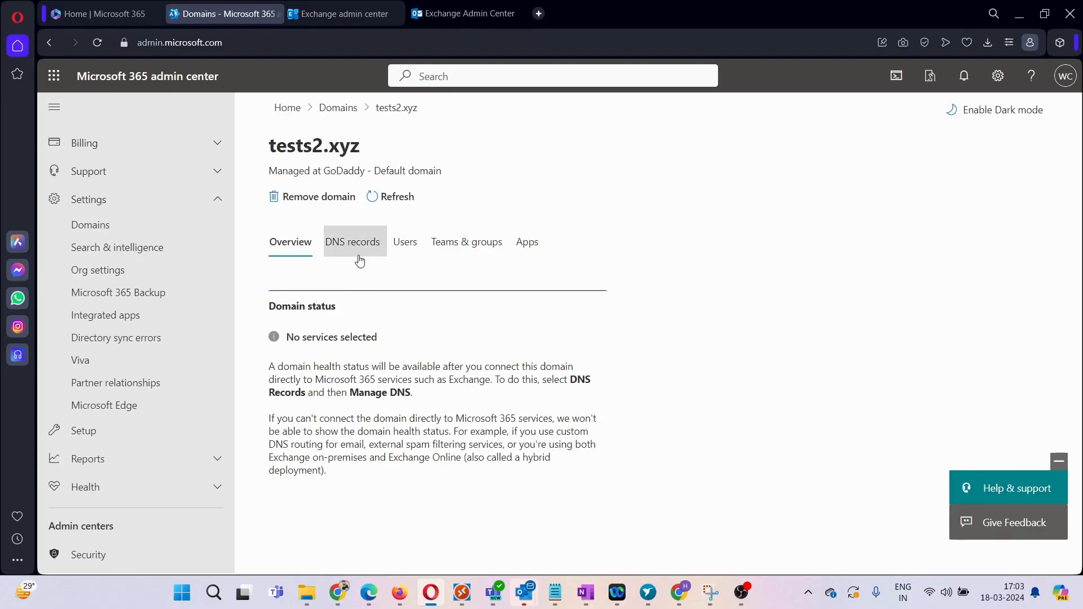
{"action": "left_click", "coordinate": [358, 258]}
{"action": "scroll", "coordinate": [522, 387], "scroll_direction": "down", "scroll_amount": 2}
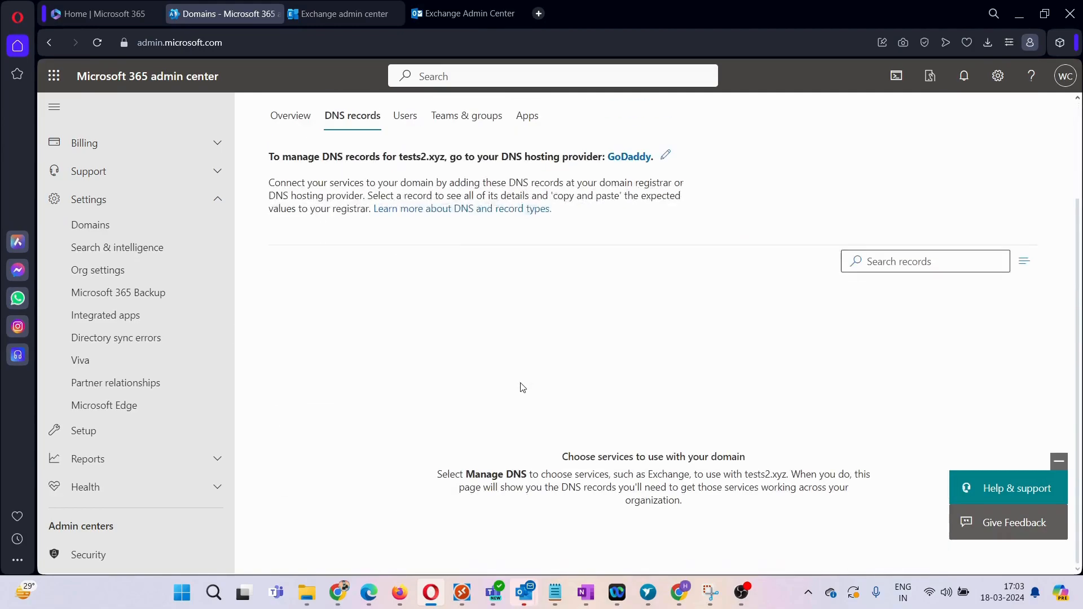
{"action": "left_click", "coordinate": [308, 261]}
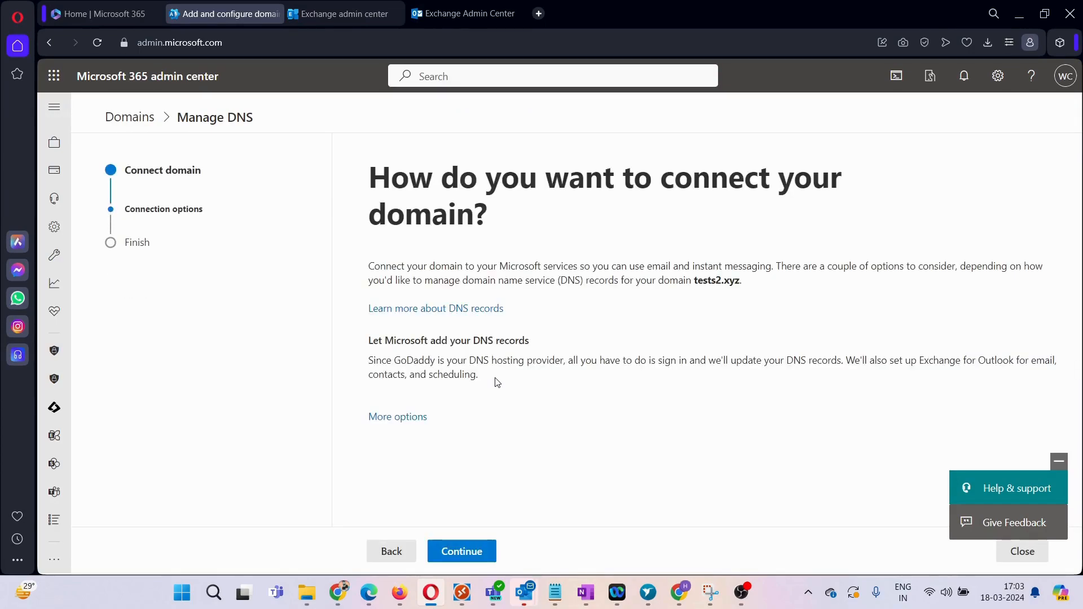
Step: Let Microsoft add the MX, TXT and CNAME records for tests2.xyz automatically at GoDaddy
{"action": "left_click", "coordinate": [477, 554]}
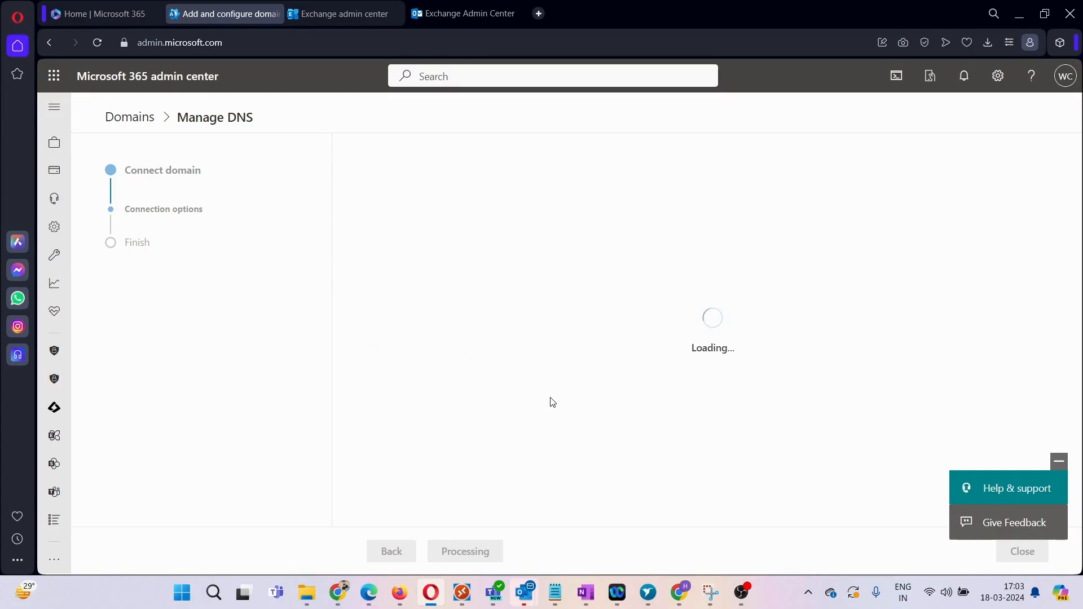
{"action": "scroll", "coordinate": [552, 402], "scroll_direction": "down", "scroll_amount": 1}
{"action": "scroll", "coordinate": [552, 402], "scroll_direction": "down", "scroll_amount": 3}
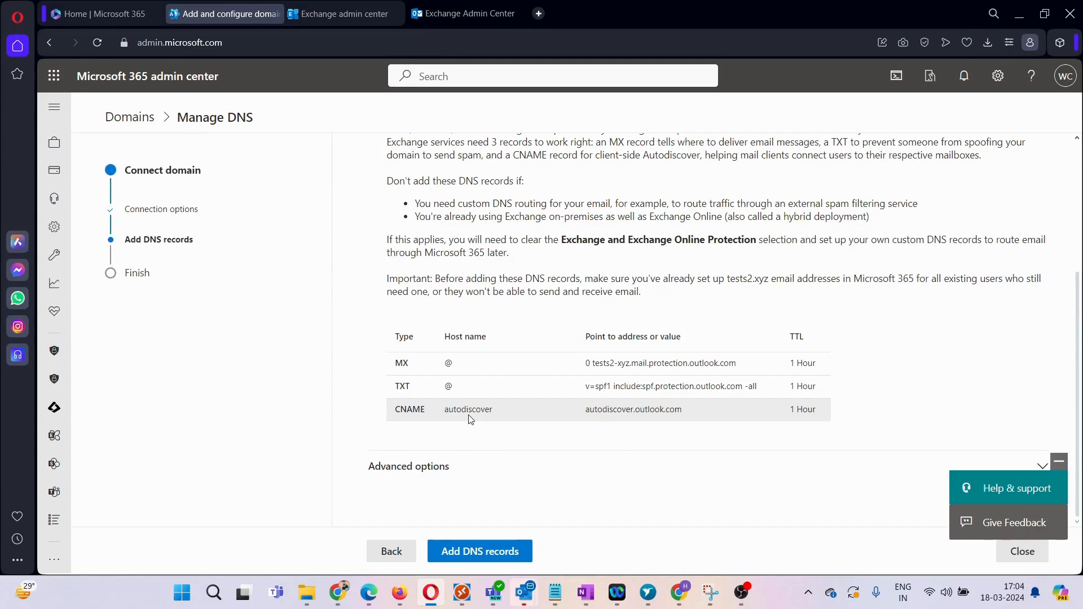
{"action": "left_click_drag", "start_coordinate": [444, 409], "coordinate": [691, 422]}
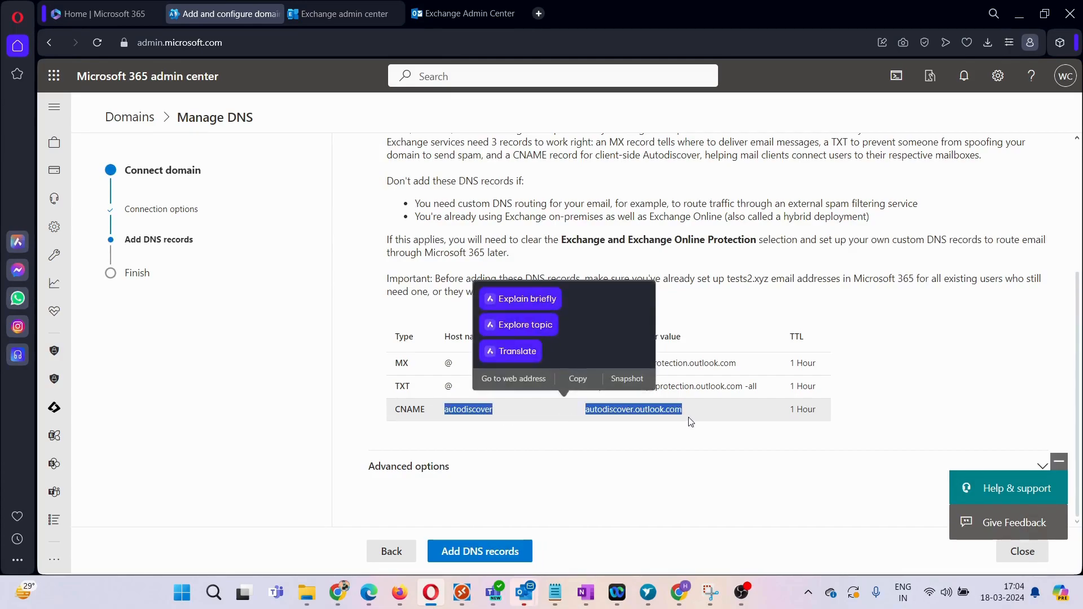
{"action": "left_click", "coordinate": [720, 448]}
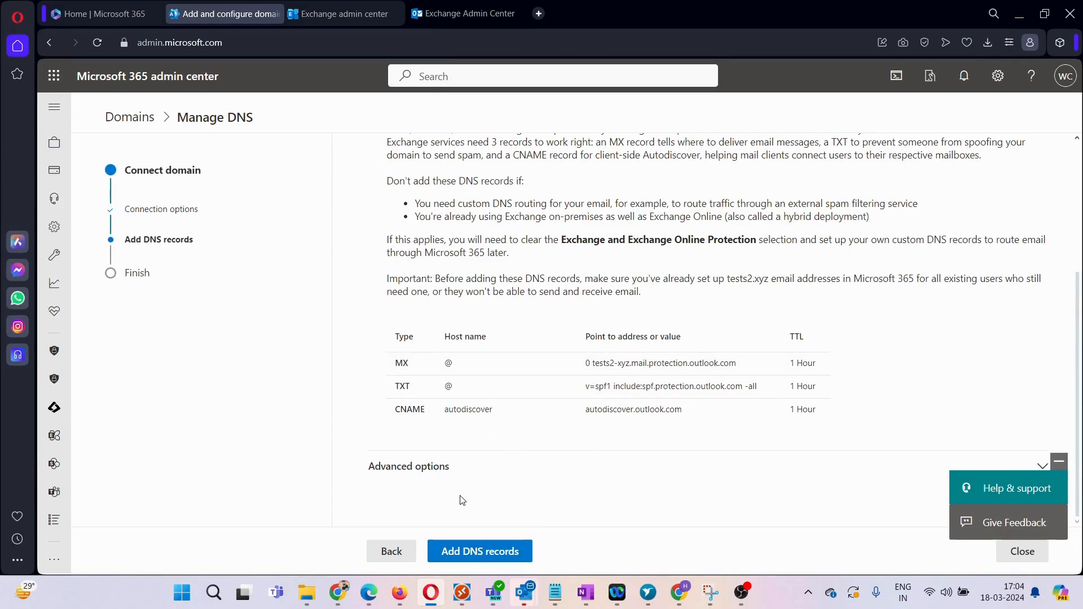
{"action": "left_click", "coordinate": [492, 556]}
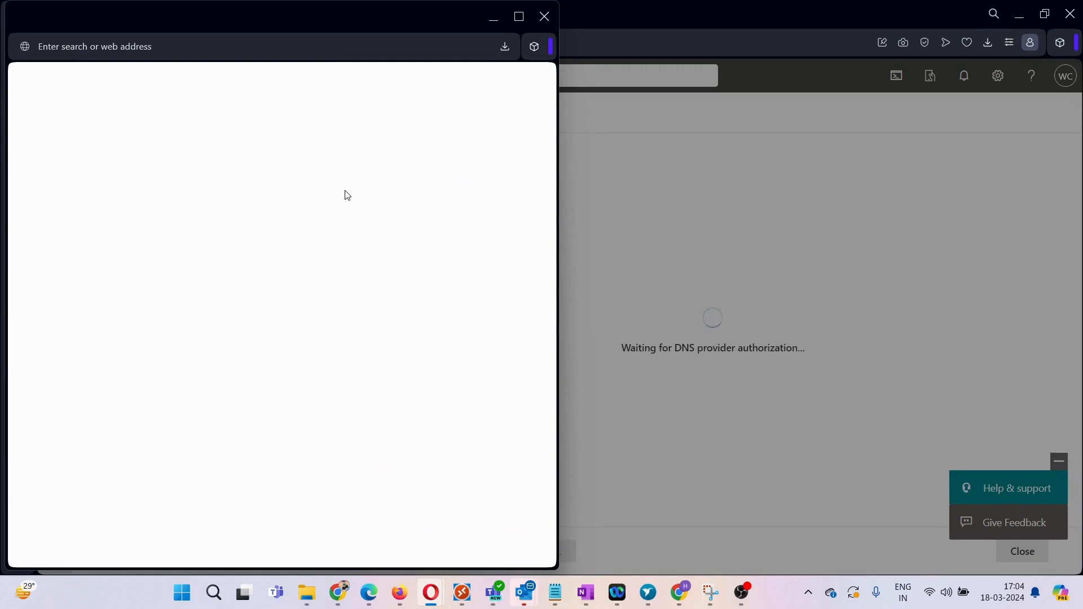
Step: Dismiss the GoDaddy sign-in popup without entering any credentials
{"action": "left_click_drag", "start_coordinate": [266, 24], "coordinate": [458, 48]}
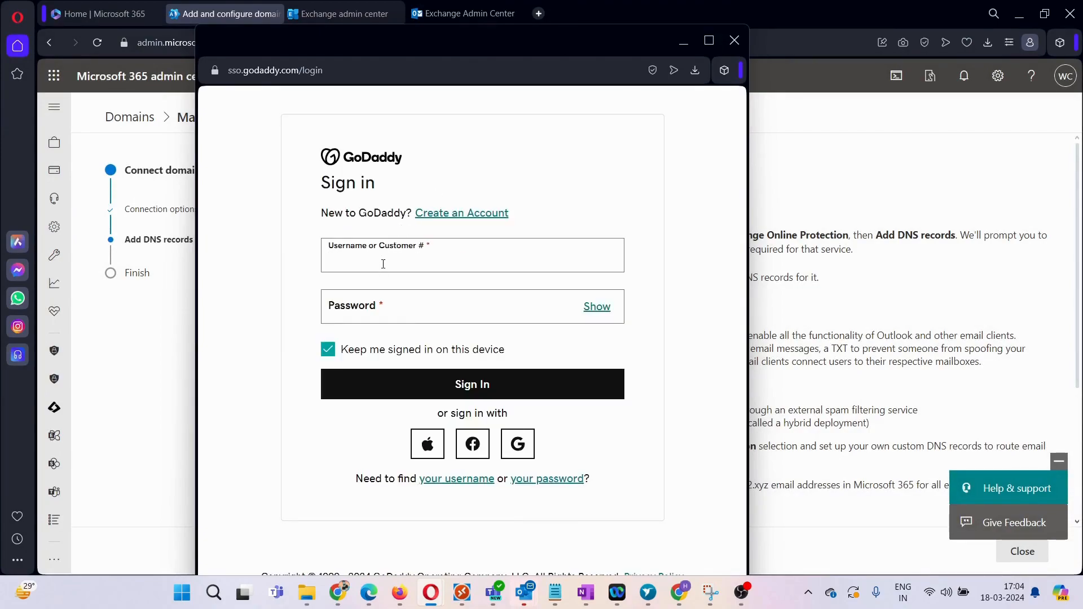
{"action": "left_click", "coordinate": [383, 263]}
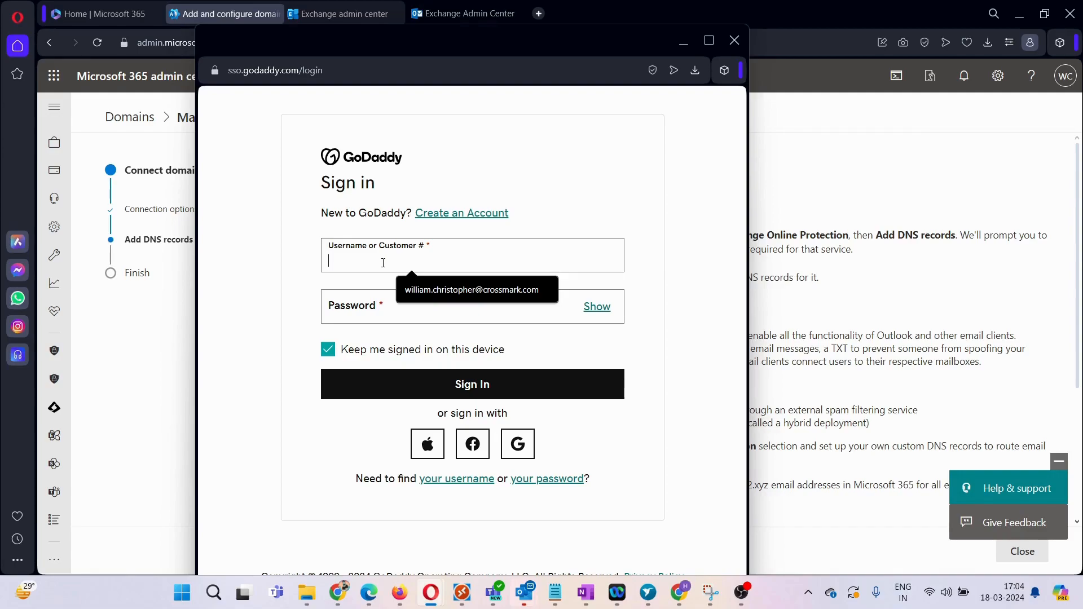
{"action": "left_click", "coordinate": [735, 40]}
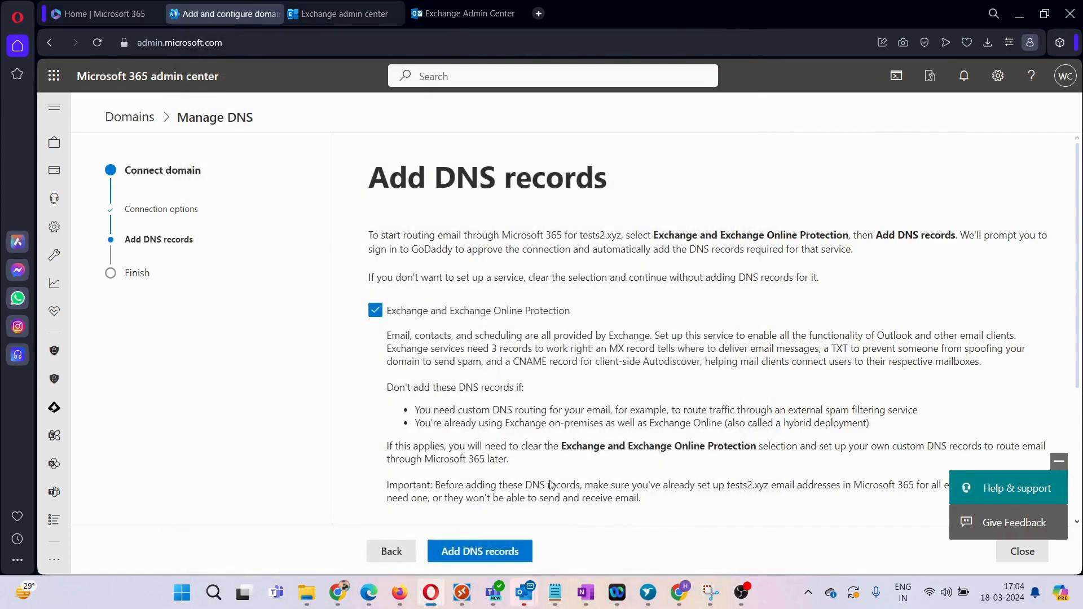
Step: Switch tests2.xyz's connection method to 'Add your own DNS records'
{"action": "scroll", "coordinate": [431, 491], "scroll_direction": "down", "scroll_amount": 3}
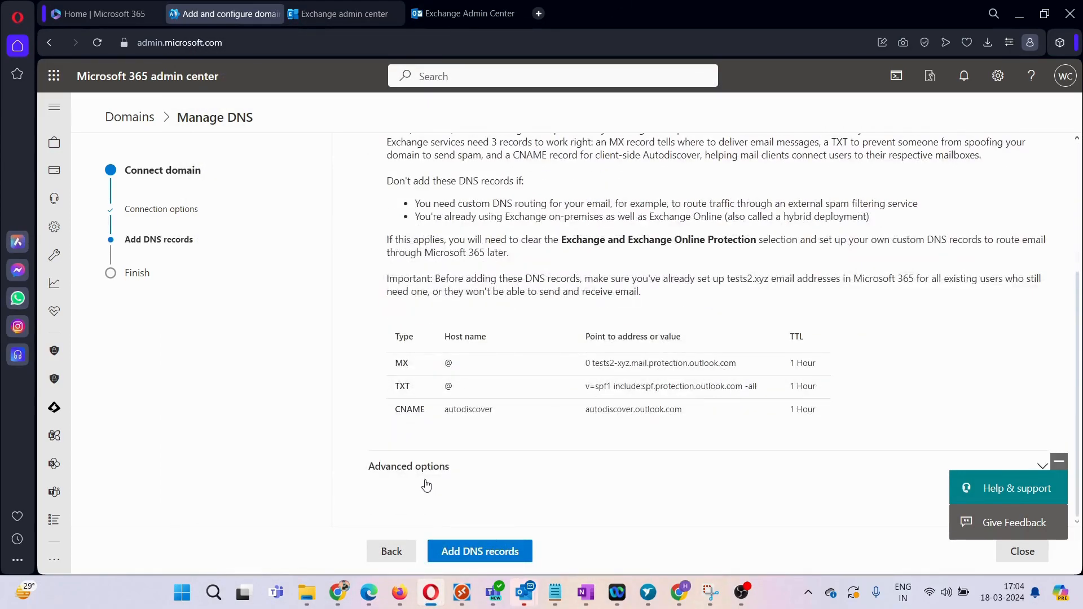
{"action": "left_click", "coordinate": [393, 552]}
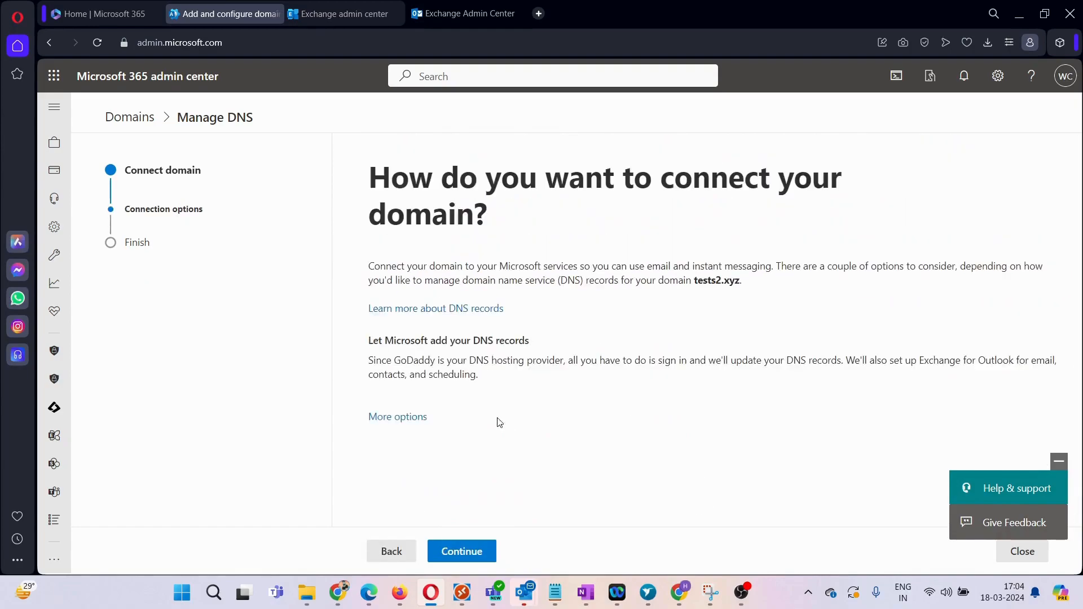
{"action": "left_click", "coordinate": [395, 421]}
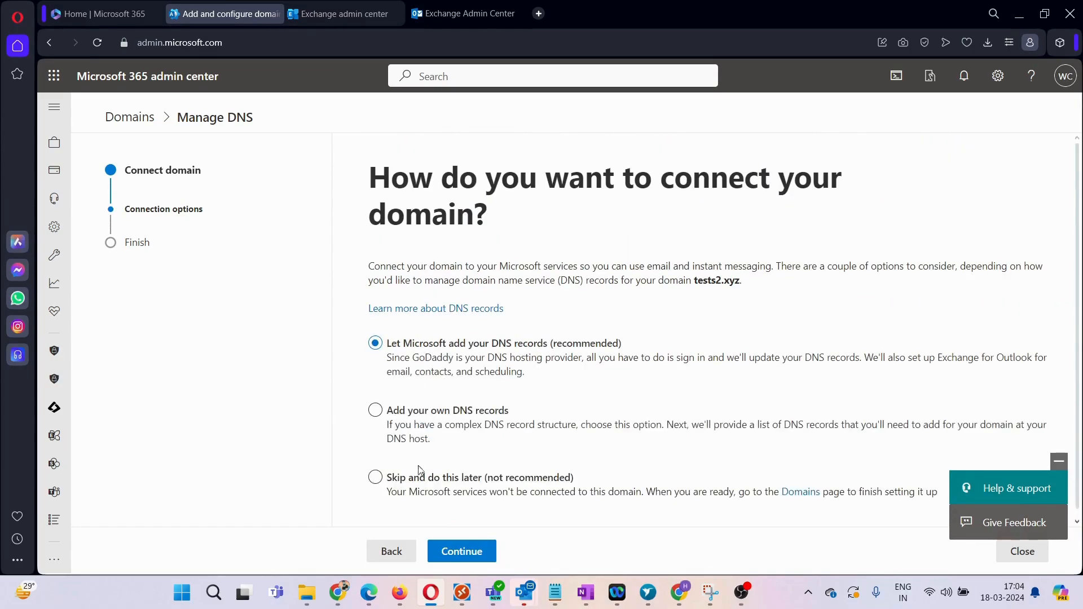
{"action": "left_click", "coordinate": [377, 411]}
{"action": "left_click", "coordinate": [470, 551]}
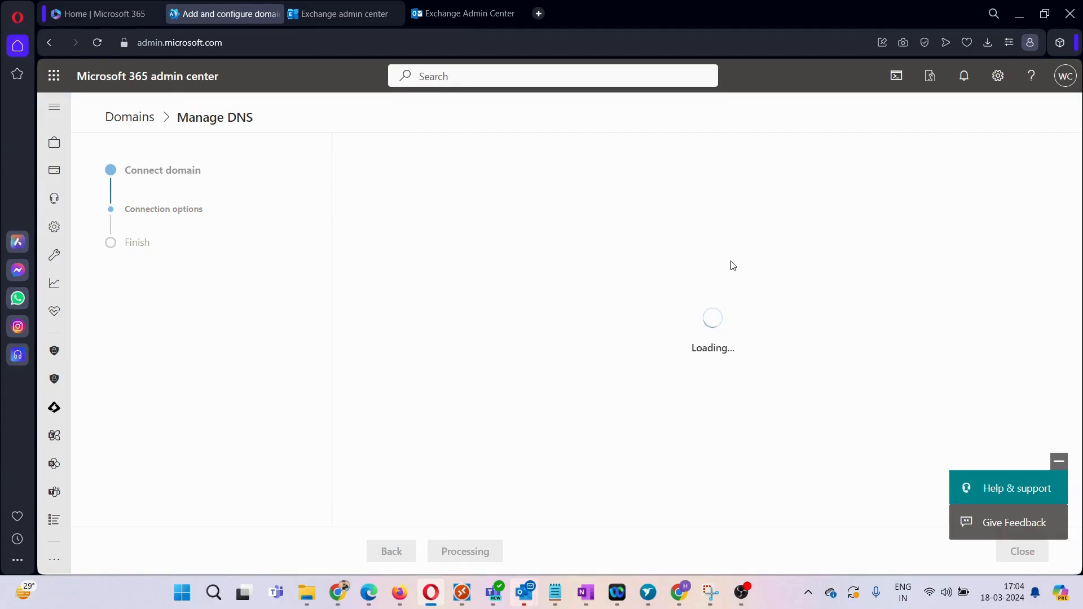
Step: Copy the expected MX record value and bring up GoDaddy's DNS Records page for tests2.xyz
{"action": "scroll", "coordinate": [587, 371], "scroll_direction": "down", "scroll_amount": 2}
{"action": "scroll", "coordinate": [587, 371], "scroll_direction": "down", "scroll_amount": 2}
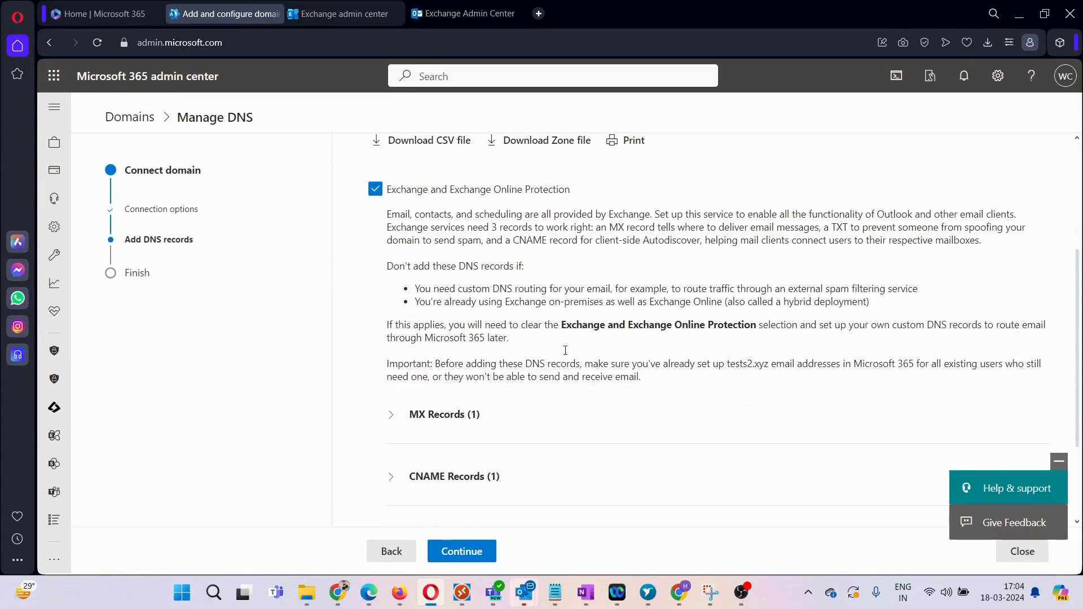
{"action": "scroll", "coordinate": [500, 404], "scroll_direction": "down", "scroll_amount": 1}
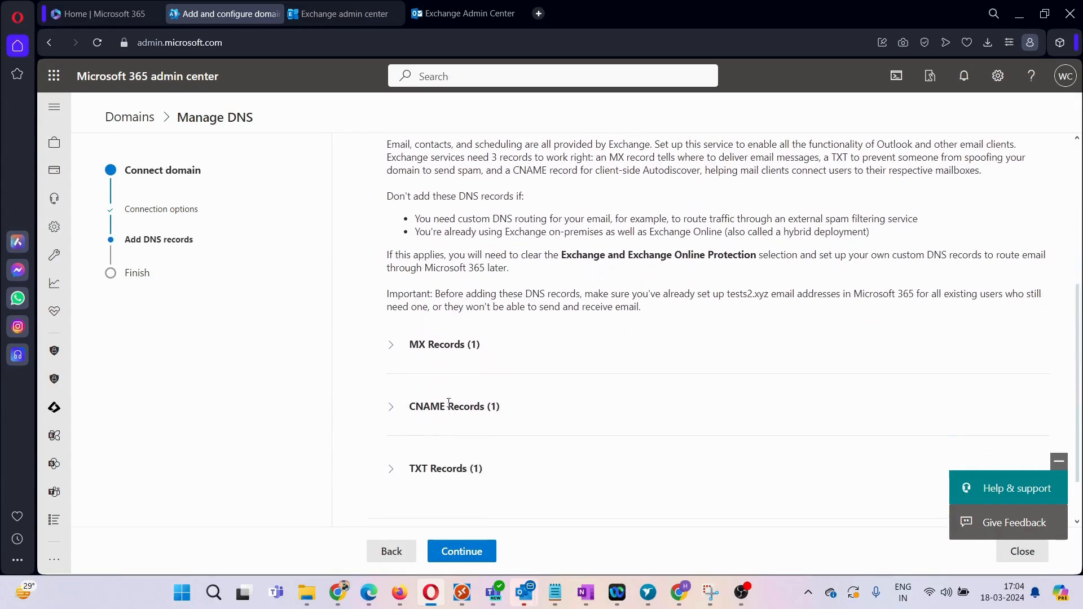
{"action": "left_click", "coordinate": [399, 346]}
{"action": "scroll", "coordinate": [733, 361], "scroll_direction": "down", "scroll_amount": 1}
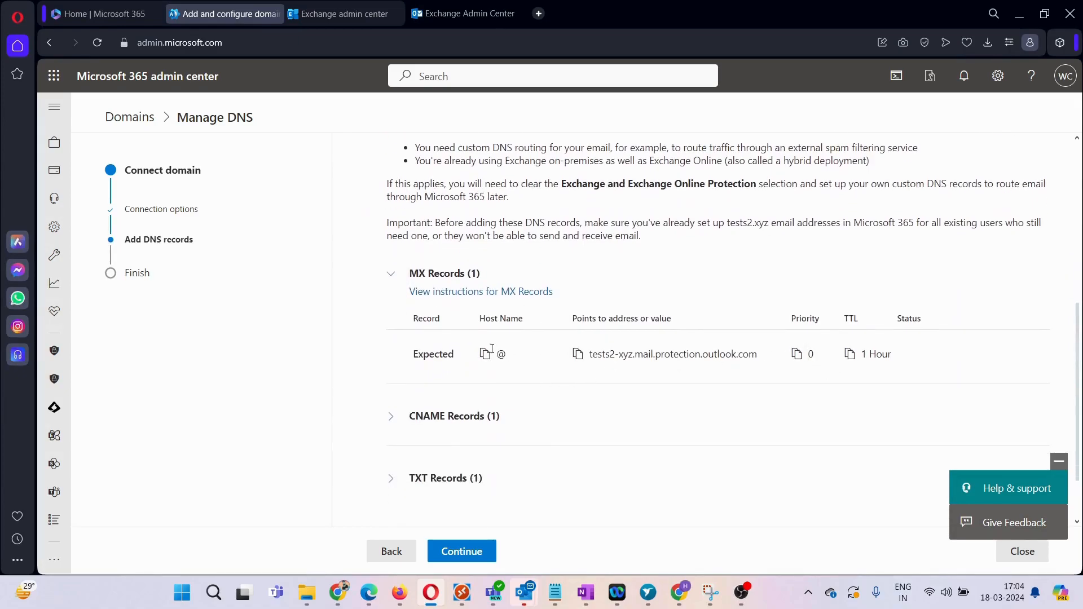
{"action": "left_click", "coordinate": [578, 354]}
{"action": "mouse_move", "coordinate": [340, 595]}
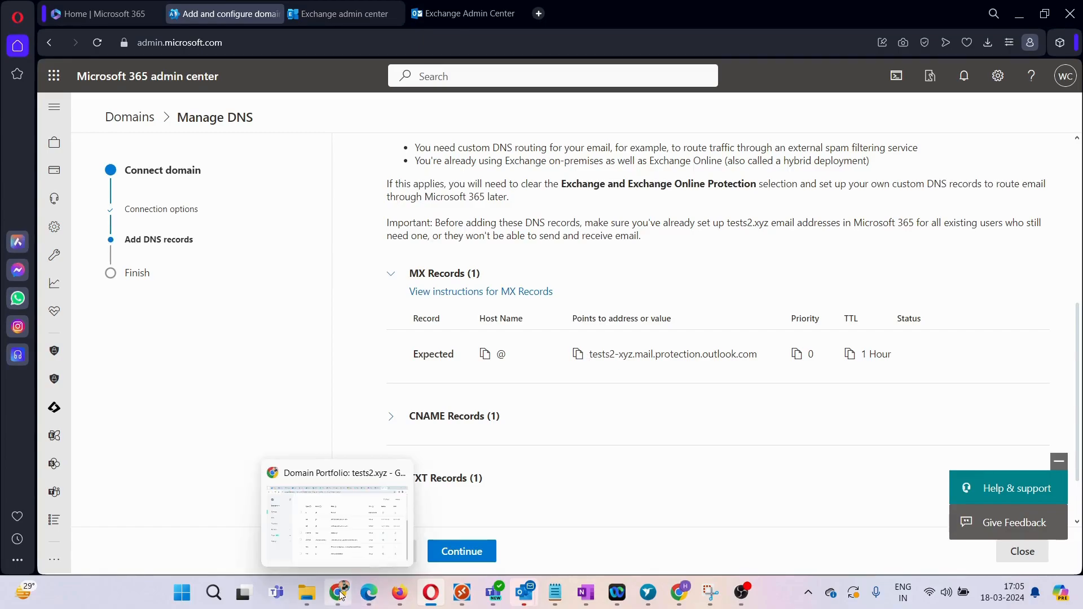
{"action": "left_click", "coordinate": [337, 537]}
{"action": "scroll", "coordinate": [496, 237], "scroll_direction": "up", "scroll_amount": 5}
Step: Fill in a new GoDaddy MX record: name @, the copied Outlook mail server value, priority 0
{"action": "left_click", "coordinate": [308, 360]}
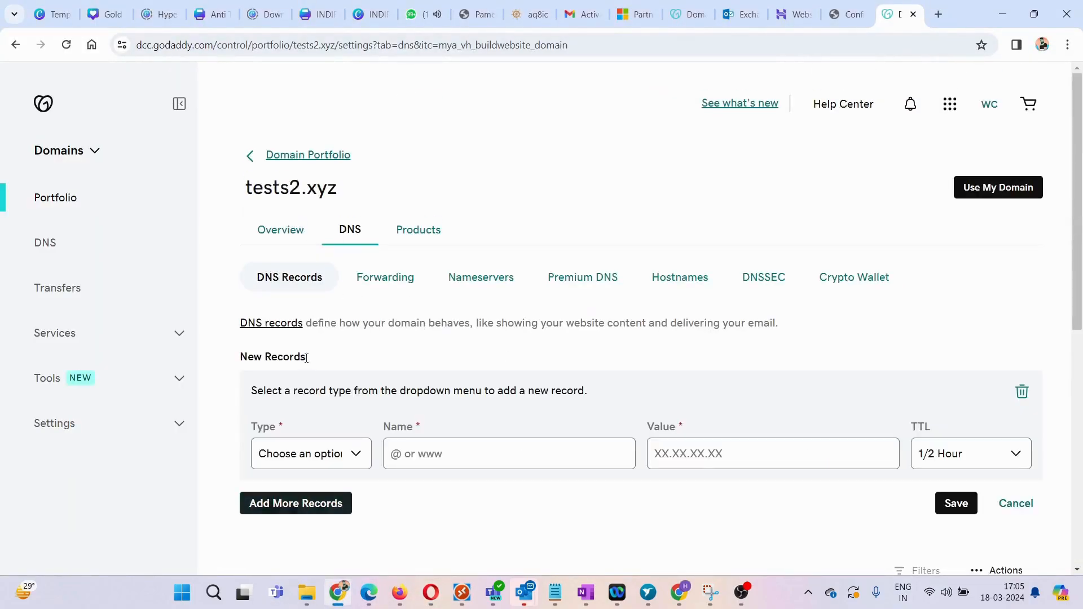
{"action": "scroll", "coordinate": [411, 428], "scroll_direction": "down", "scroll_amount": 2}
{"action": "left_click", "coordinate": [362, 315]}
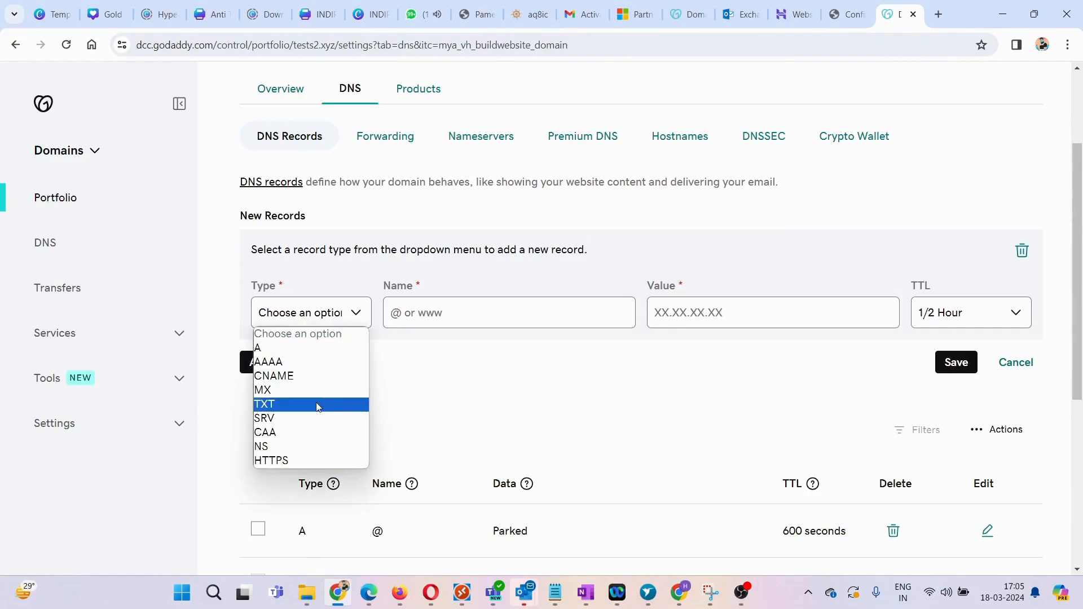
{"action": "left_click", "coordinate": [314, 389]}
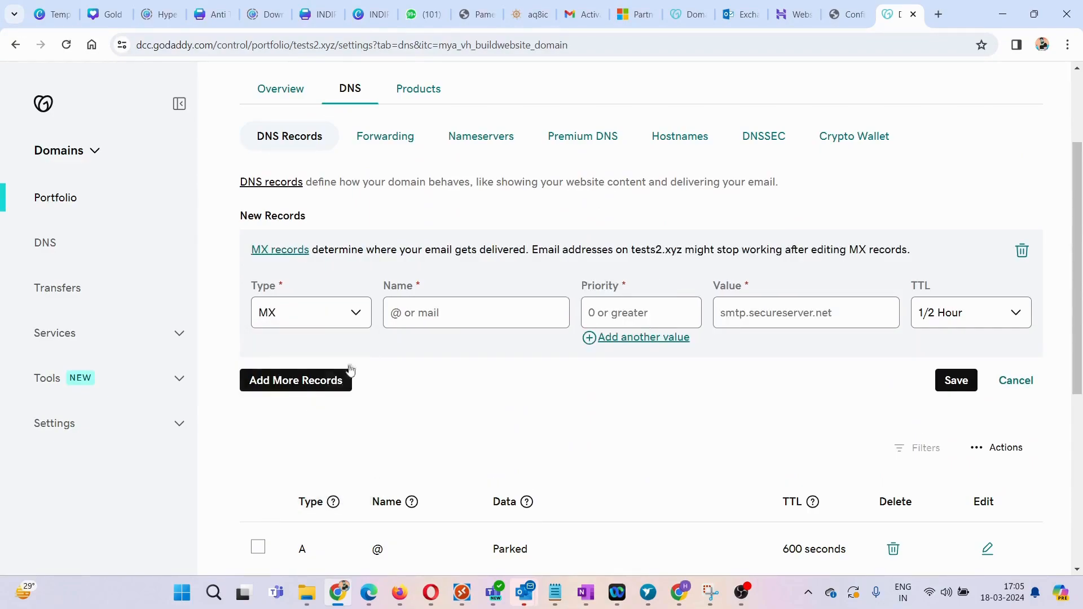
{"action": "left_click", "coordinate": [455, 314]}
{"action": "type", "text": "@"}
{"action": "left_click", "coordinate": [748, 312]}
{"action": "key", "text": "ctrl+v"}
{"action": "left_click", "coordinate": [603, 304]}
{"action": "type", "text": "0"}
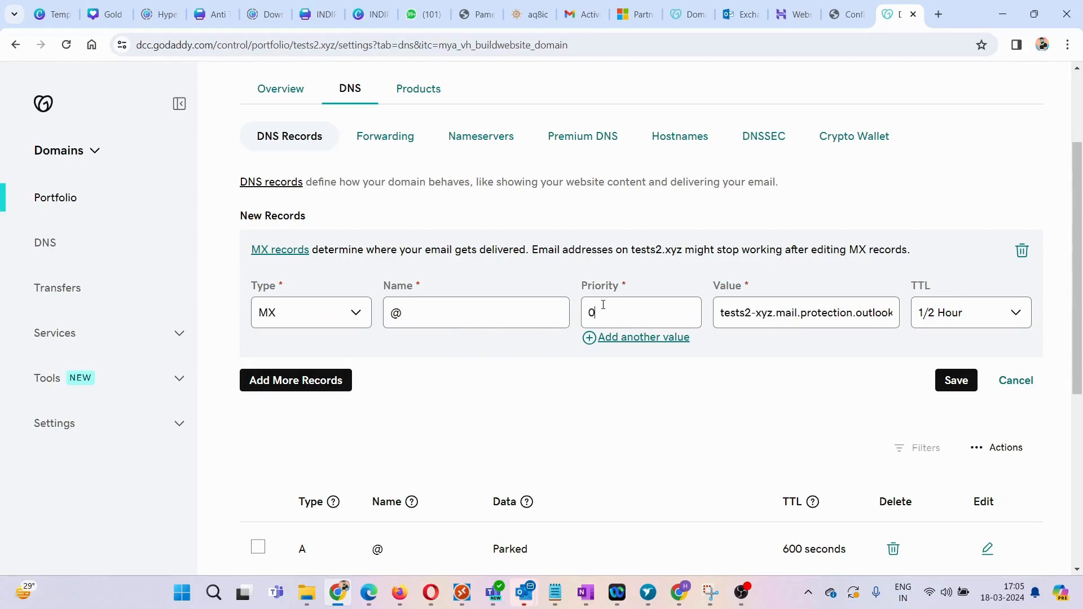
Step: Save the new MX record and return to Microsoft 365's Add DNS records page
{"action": "left_click", "coordinate": [966, 384]}
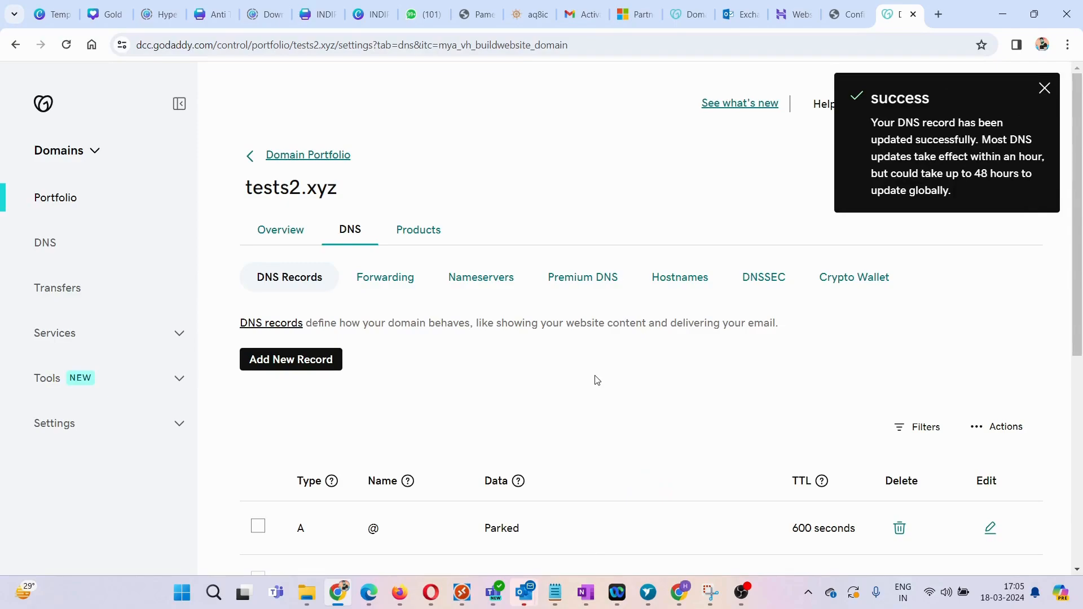
{"action": "scroll", "coordinate": [598, 379], "scroll_direction": "down", "scroll_amount": 4}
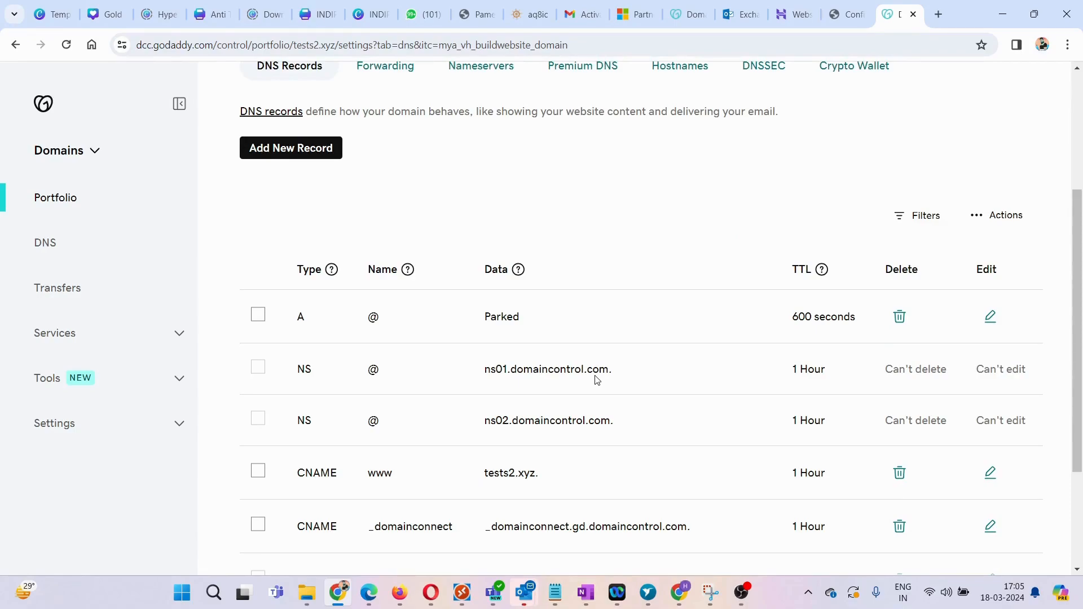
{"action": "scroll", "coordinate": [604, 378], "scroll_direction": "up", "scroll_amount": 4}
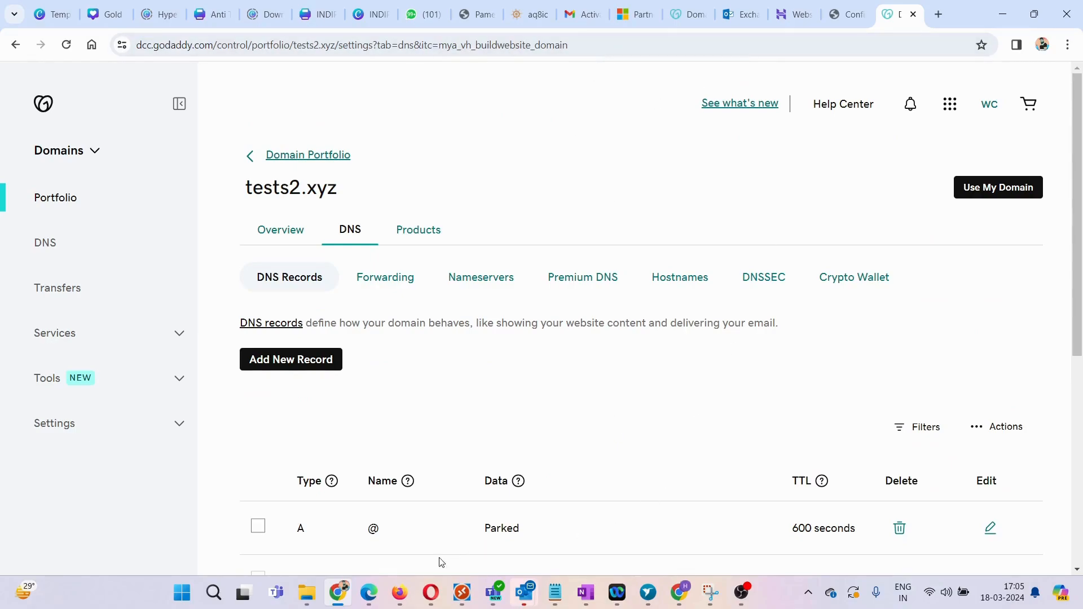
{"action": "left_click", "coordinate": [432, 594]}
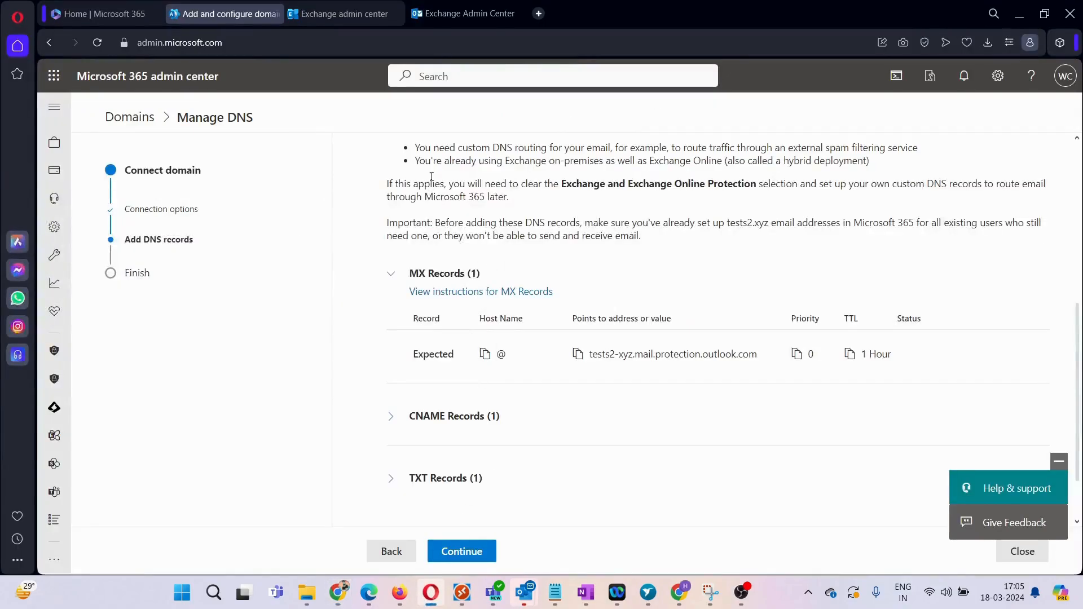
Step: Sign in to the on-premises Exchange Admin Center with the account password
{"action": "left_click", "coordinate": [466, 14]}
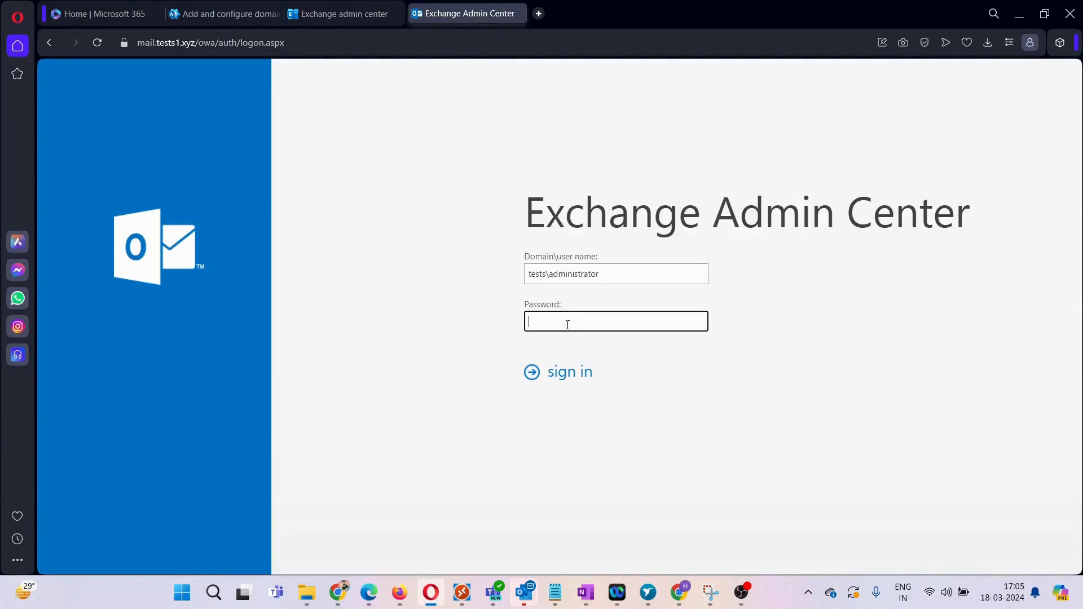
{"action": "type", "text": "••••••••"}
{"action": "key", "text": "Return"}
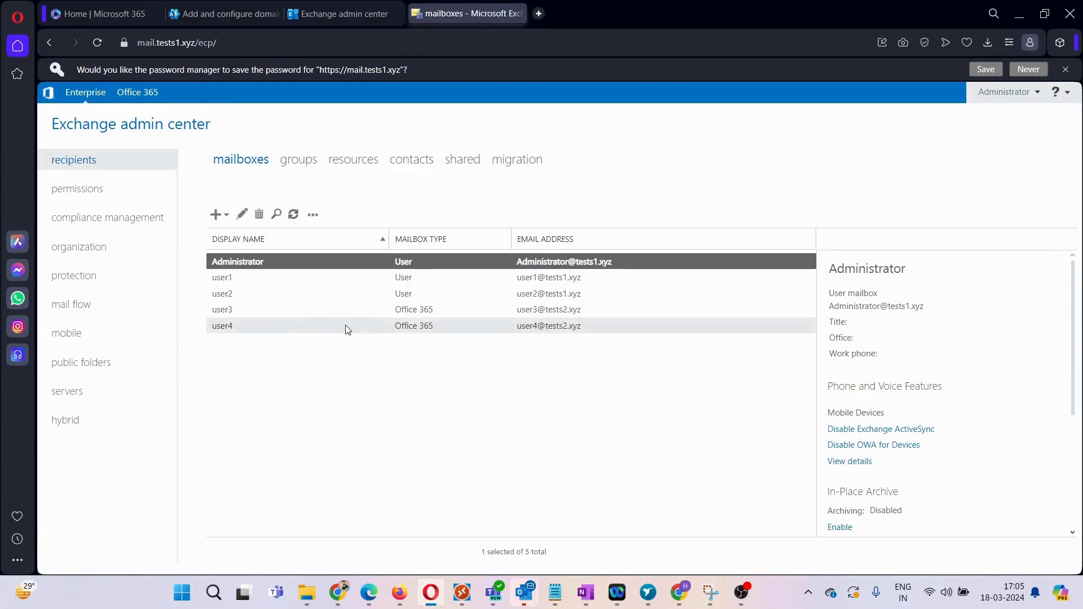
Step: Check user3 and user4 are Office 365 mailboxes, then return to the online Test2users batch
{"action": "left_click", "coordinate": [272, 309]}
{"action": "left_click", "coordinate": [412, 326]}
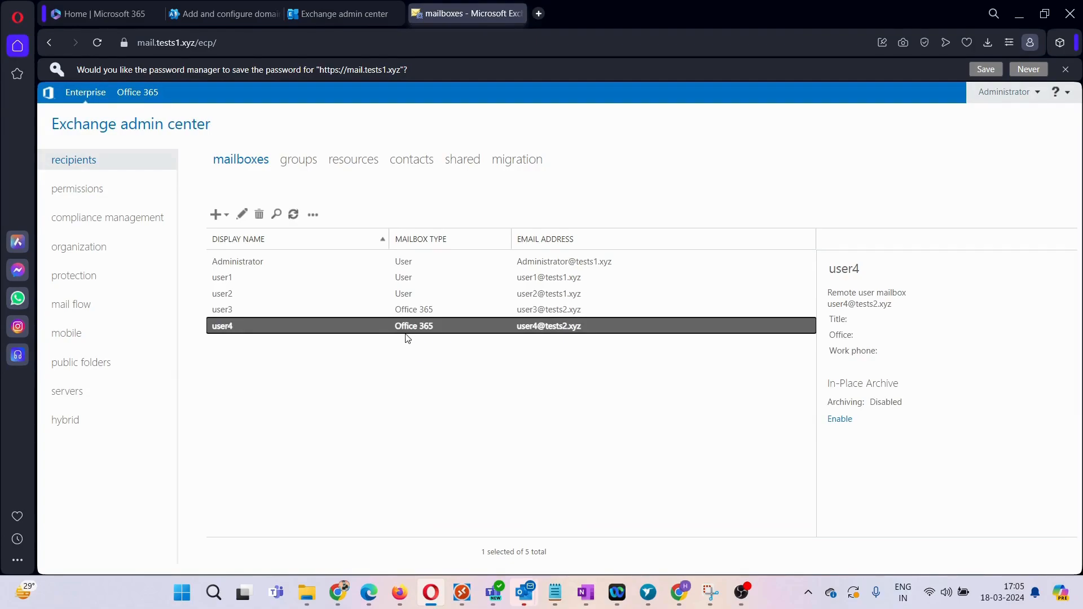
{"action": "left_click", "coordinate": [340, 12]}
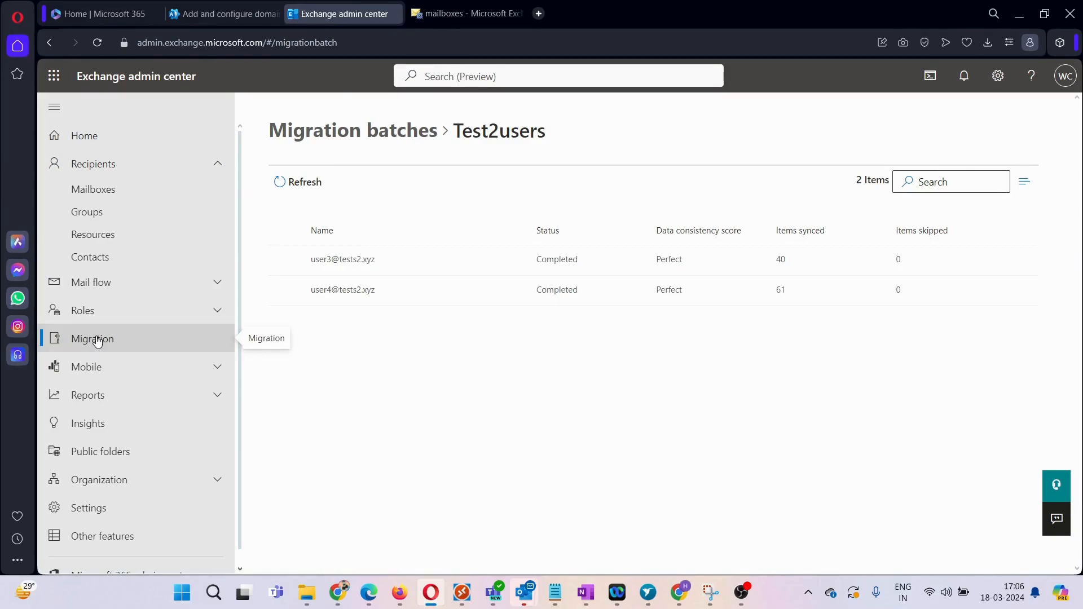
Step: Select Test2users in Migration batches, delete it with confirmation, and close the result flyout
{"action": "left_click", "coordinate": [361, 130]}
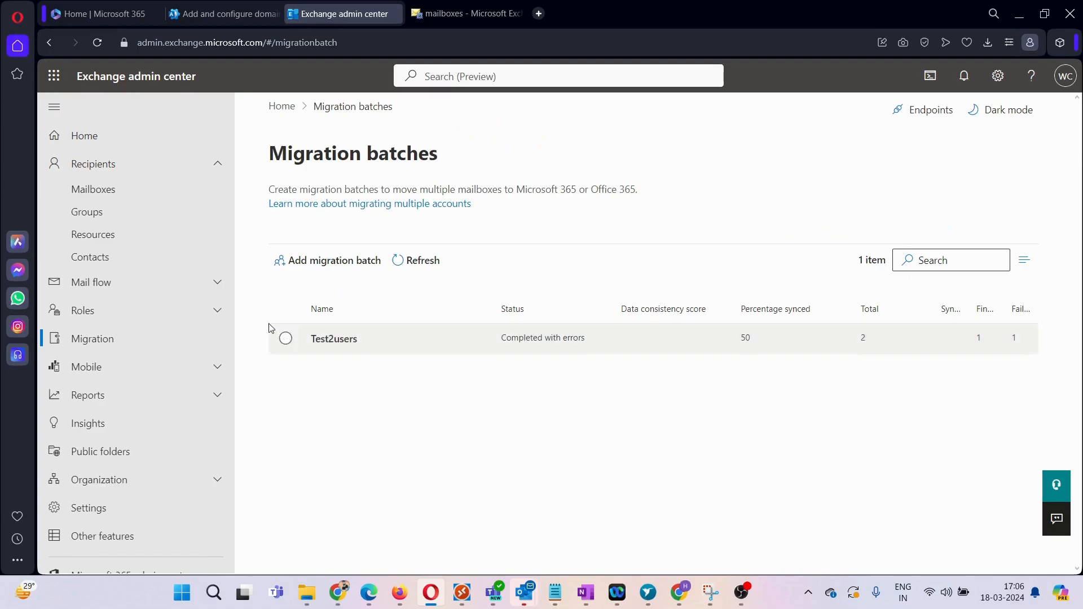
{"action": "left_click", "coordinate": [286, 340]}
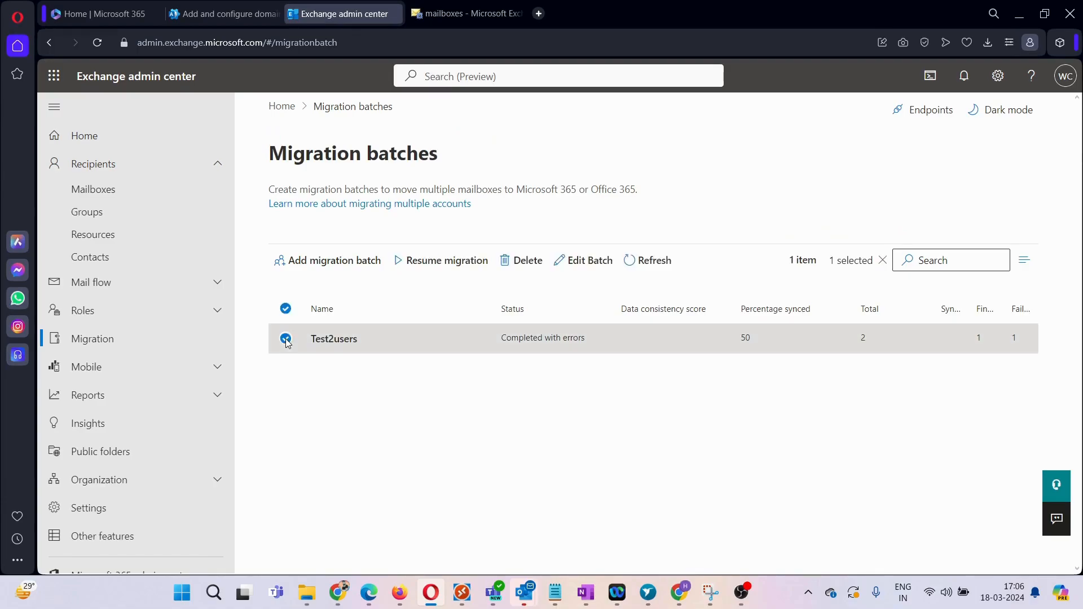
{"action": "left_click", "coordinate": [527, 262]}
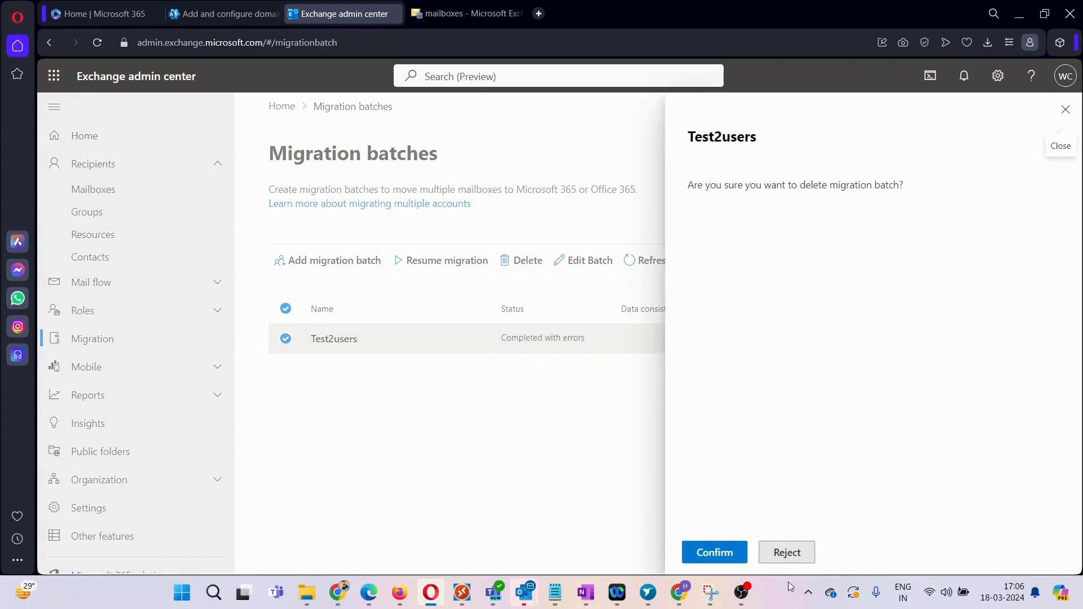
{"action": "left_click", "coordinate": [714, 555]}
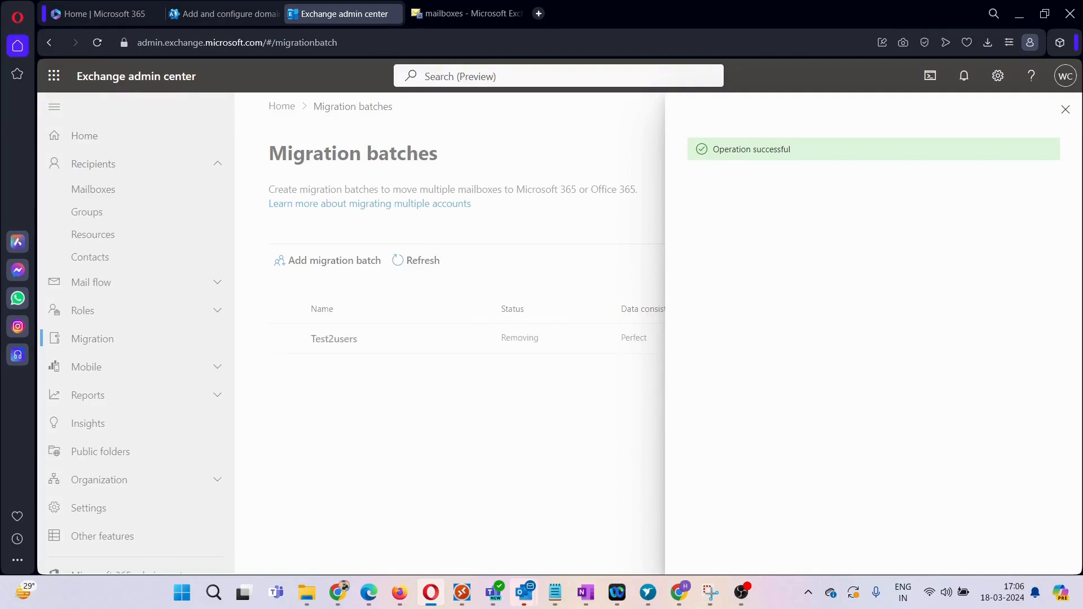
{"action": "left_click", "coordinate": [1065, 109]}
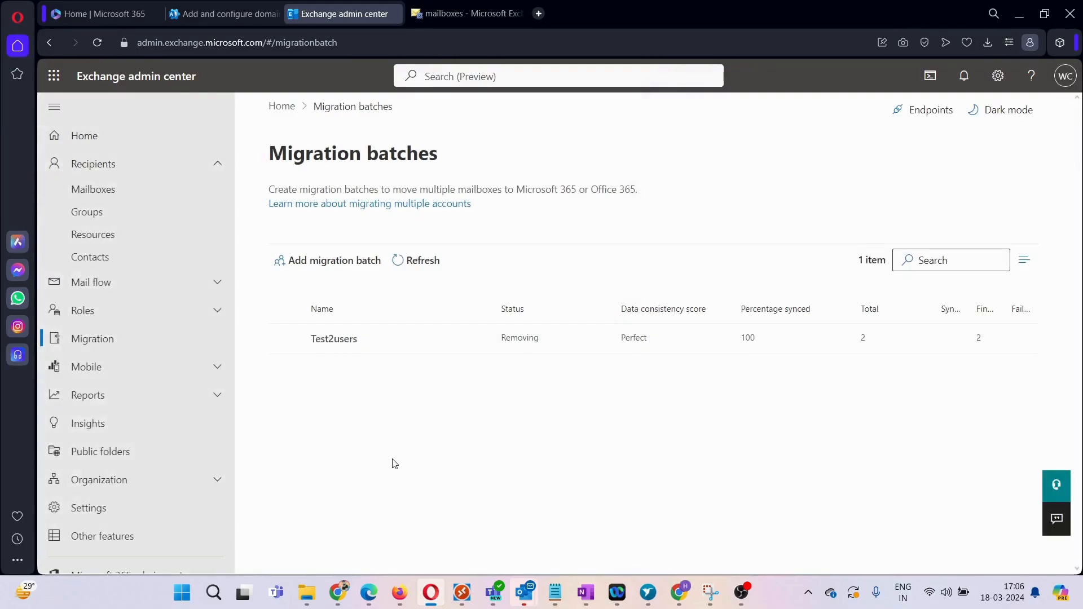
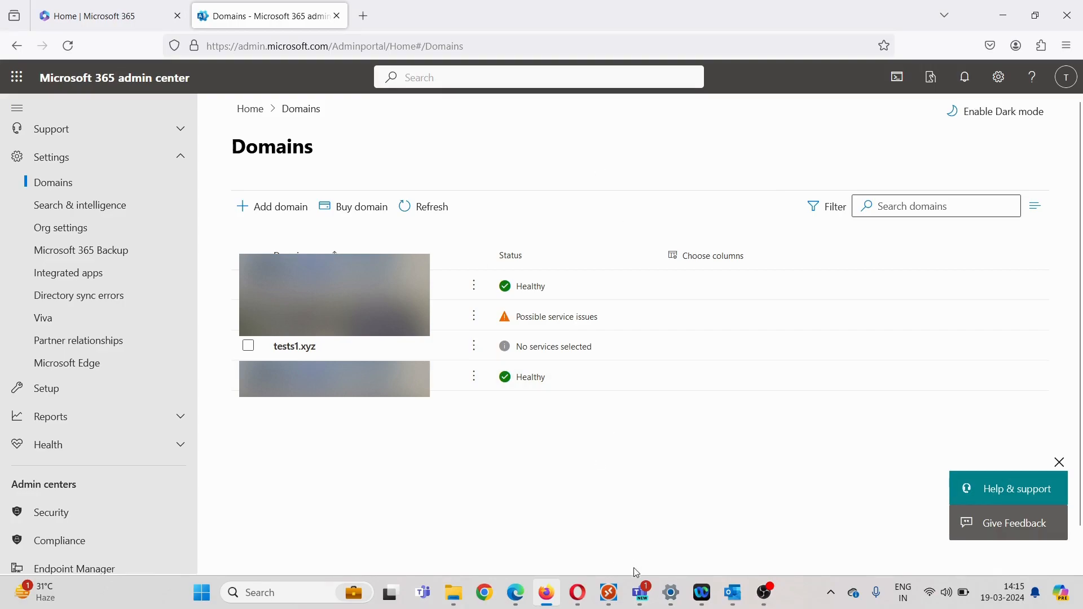
Step: Switch to the Exchange server's remote desktop session from the taskbar
{"action": "mouse_move", "coordinate": [600, 603]}
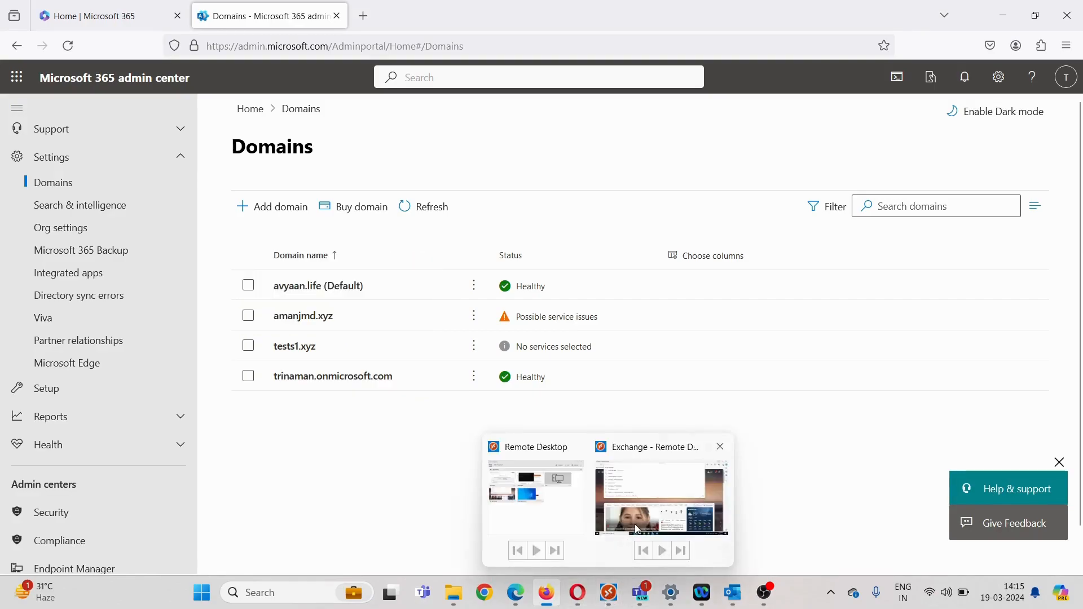
{"action": "left_click", "coordinate": [666, 502]}
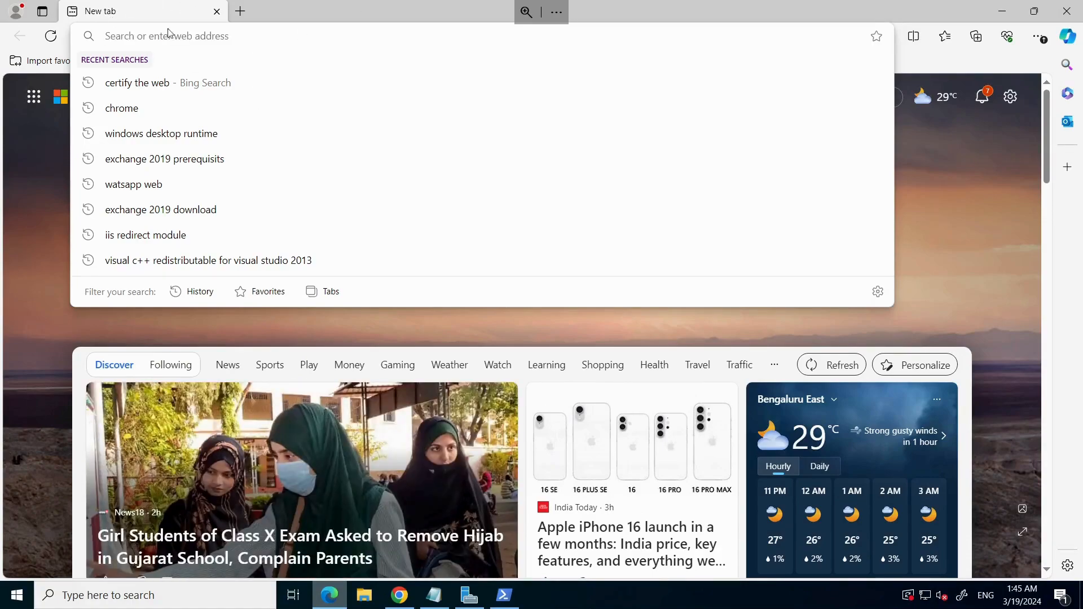
Step: Run appwiz.cpl to open Programs and Features
{"action": "left_click", "coordinate": [657, 3]}
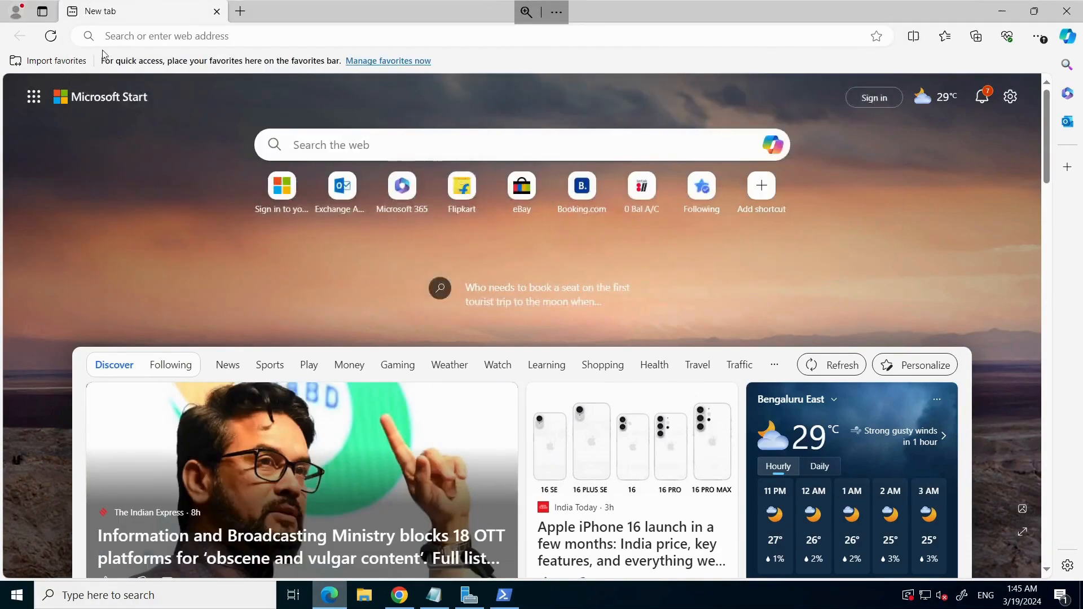
{"action": "left_click", "coordinate": [167, 42]}
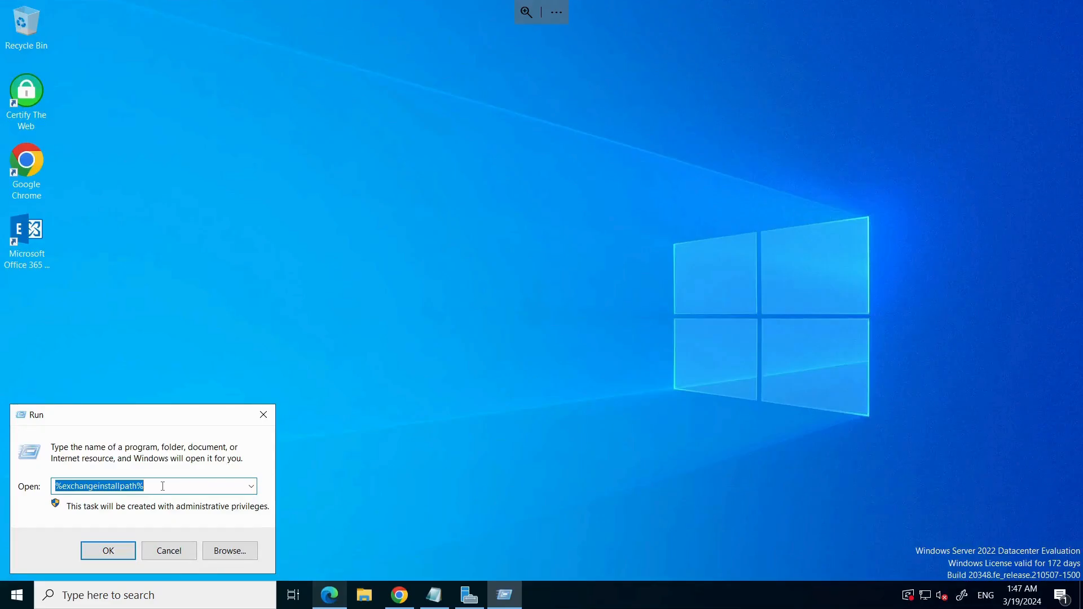
{"action": "type", "text": "appwi"}
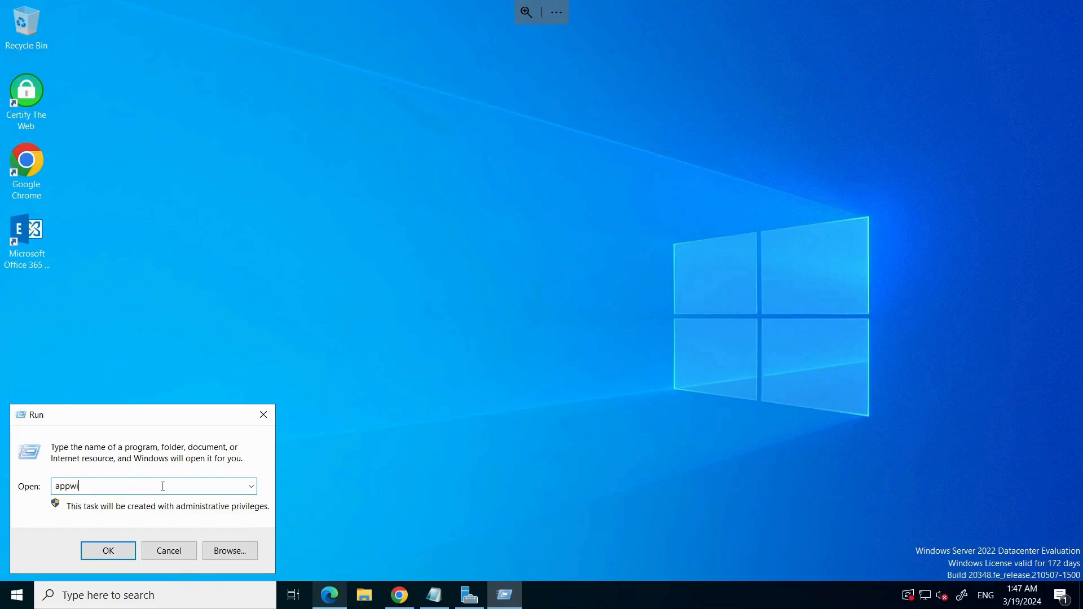
{"action": "type", "text": "z.cpl"}
{"action": "key", "text": "Return"}
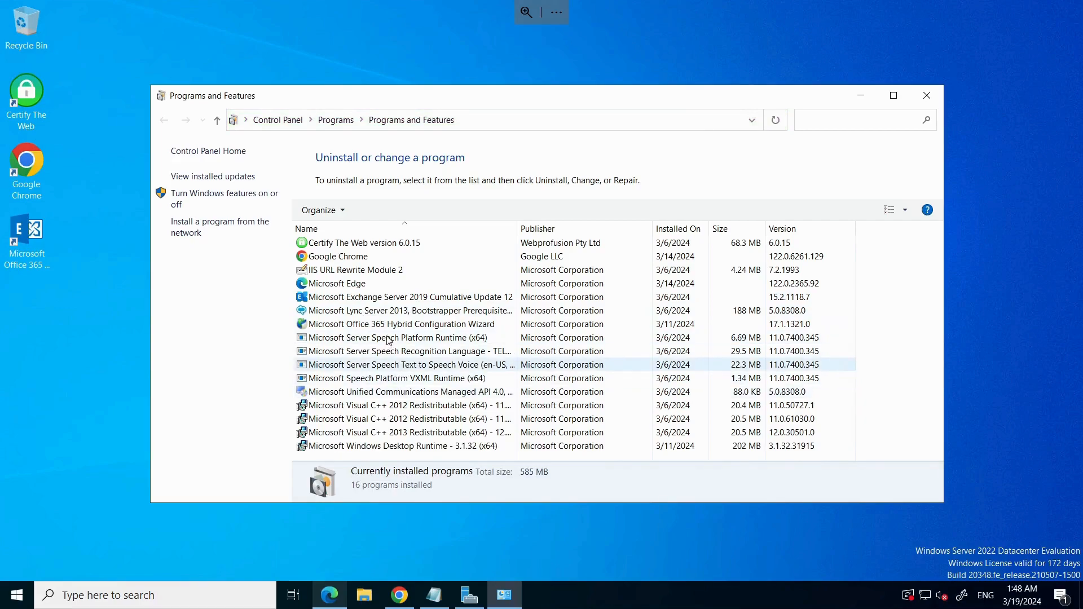
Step: Remove the Microsoft Office 365 Hybrid Configuration Wizard, then bring up Microsoft Edge
{"action": "left_click", "coordinate": [394, 327]}
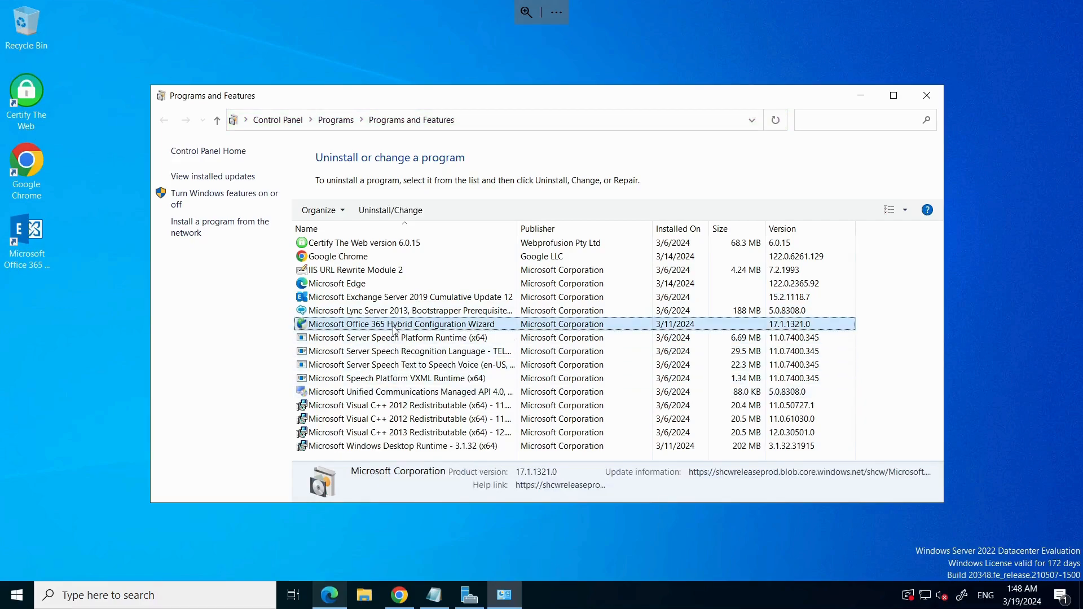
{"action": "left_click", "coordinate": [398, 211]}
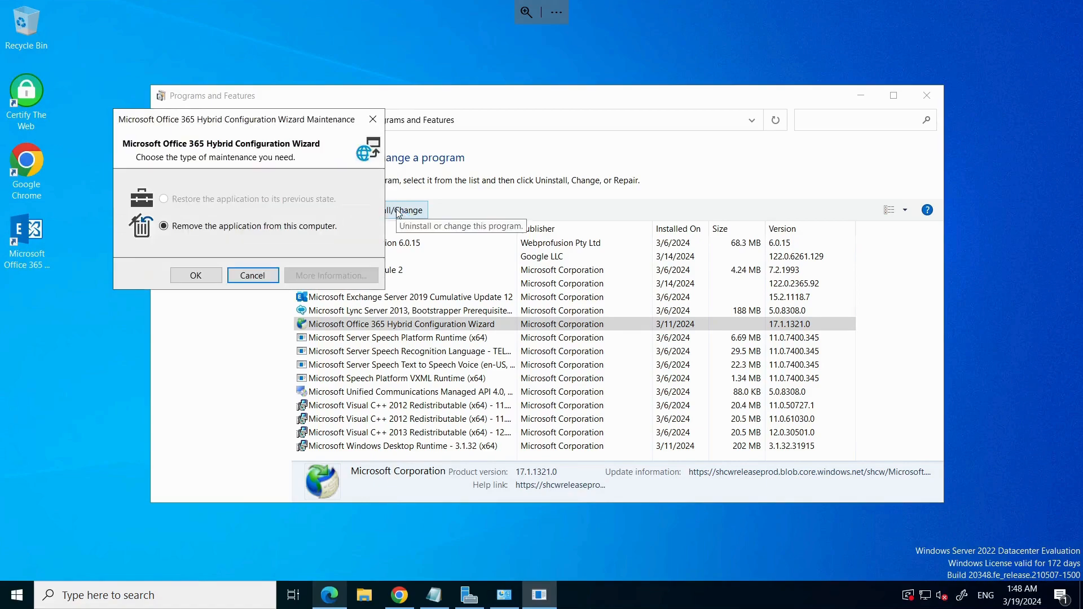
{"action": "left_click", "coordinate": [193, 278]}
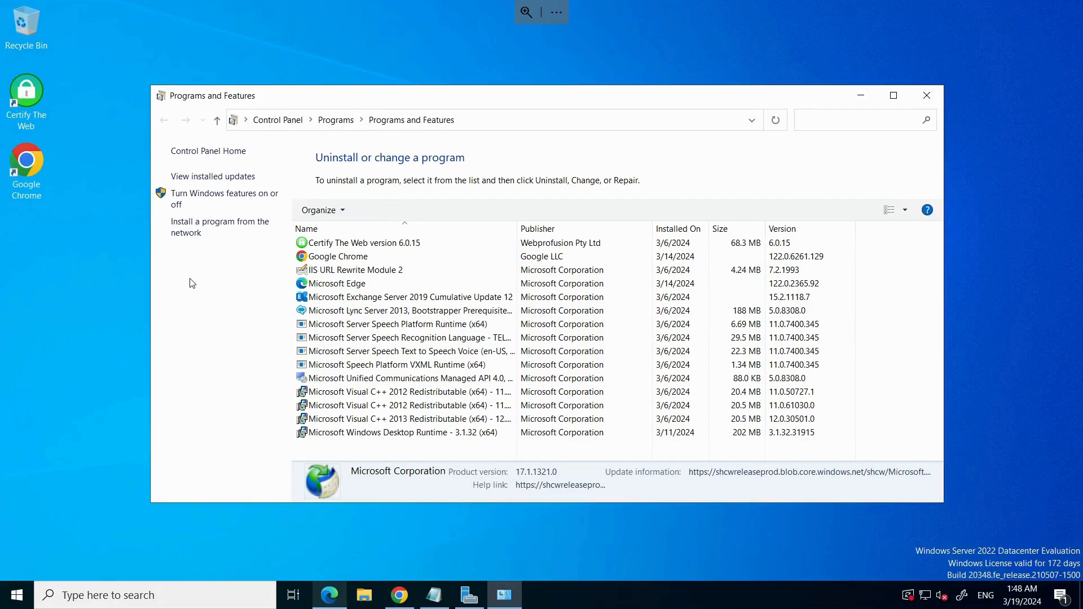
{"action": "left_click", "coordinate": [859, 97]}
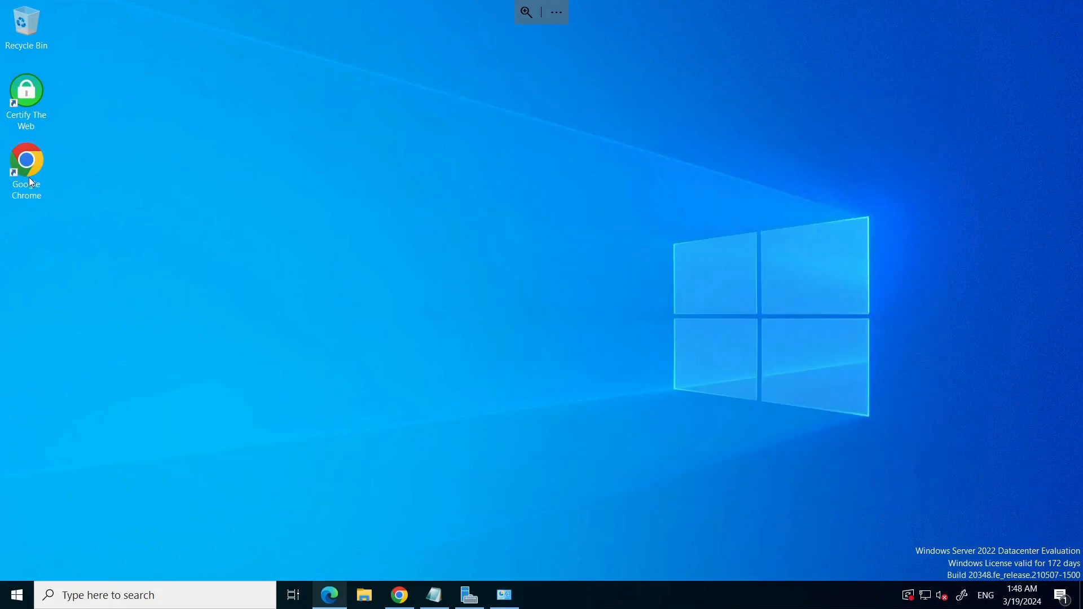
{"action": "left_click", "coordinate": [408, 604]}
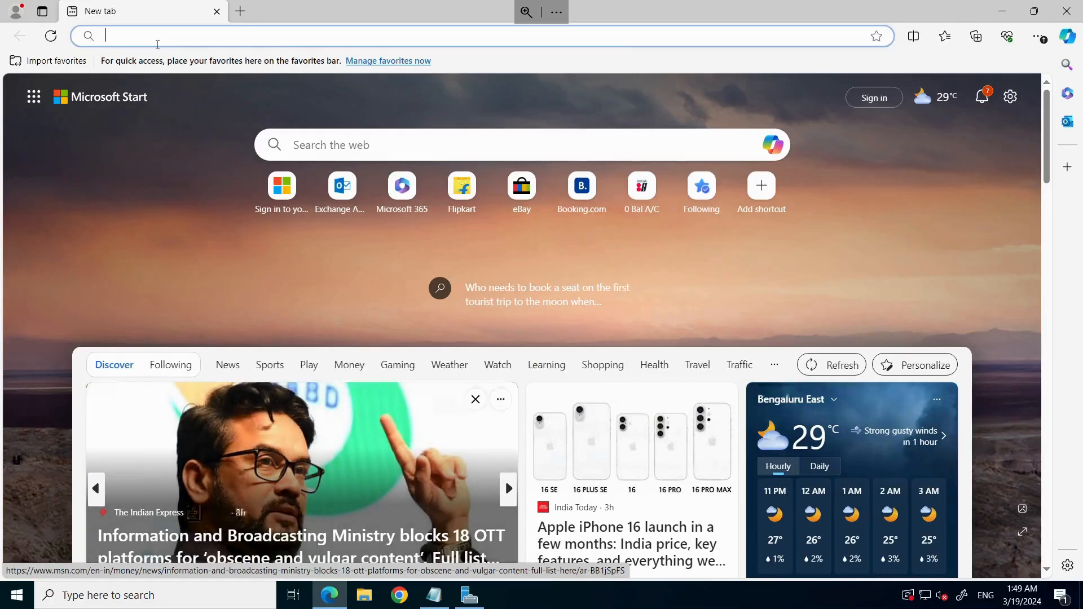
Step: Download the wizard from aka.ms/hybridwizard and open the Microsoft.Online.CSE.Hybrid.Client.application file
{"action": "left_click", "coordinate": [158, 45]}
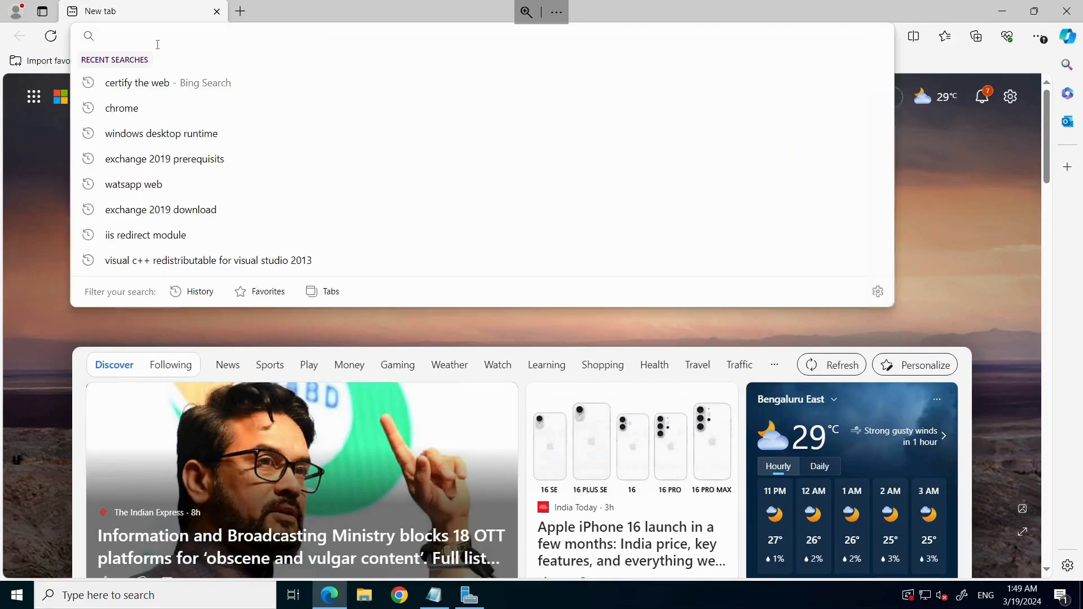
{"action": "type", "text": "aka.ms/"}
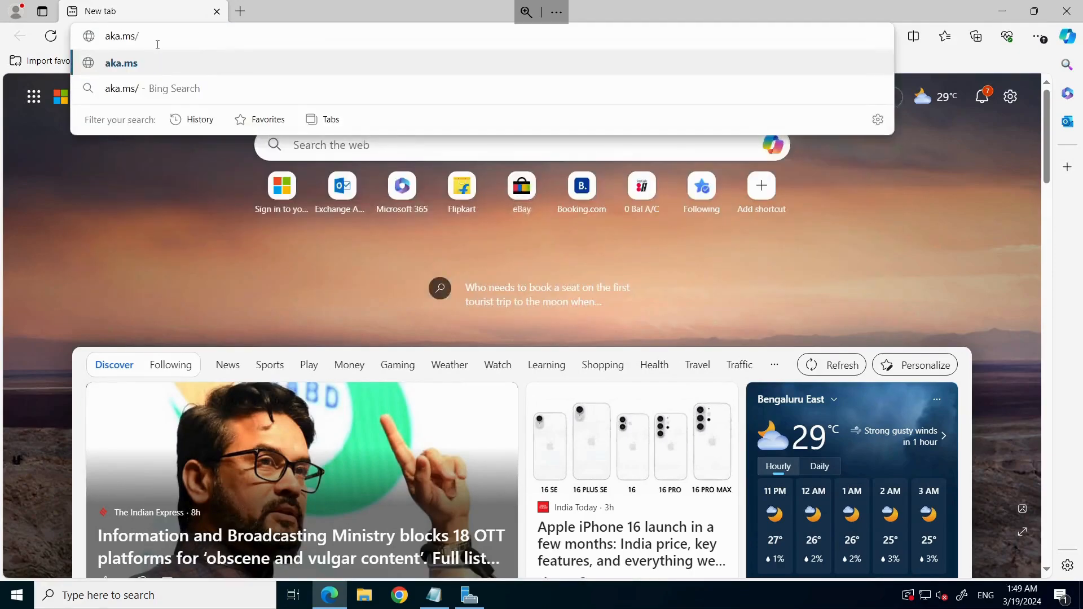
{"action": "type", "text": "hybridwiza"}
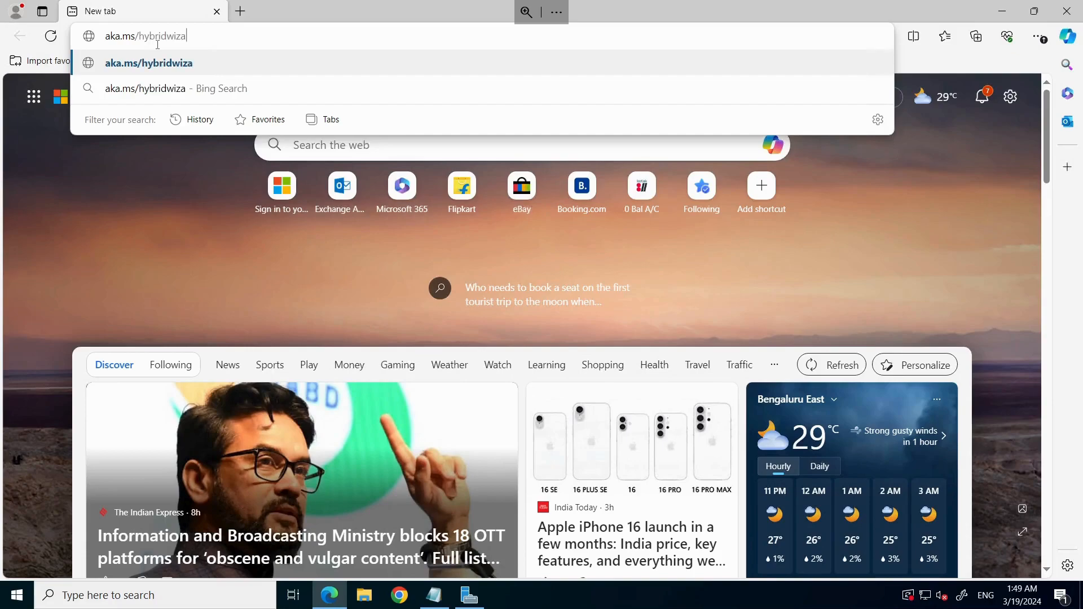
{"action": "type", "text": "rd"}
{"action": "key", "text": "Return"}
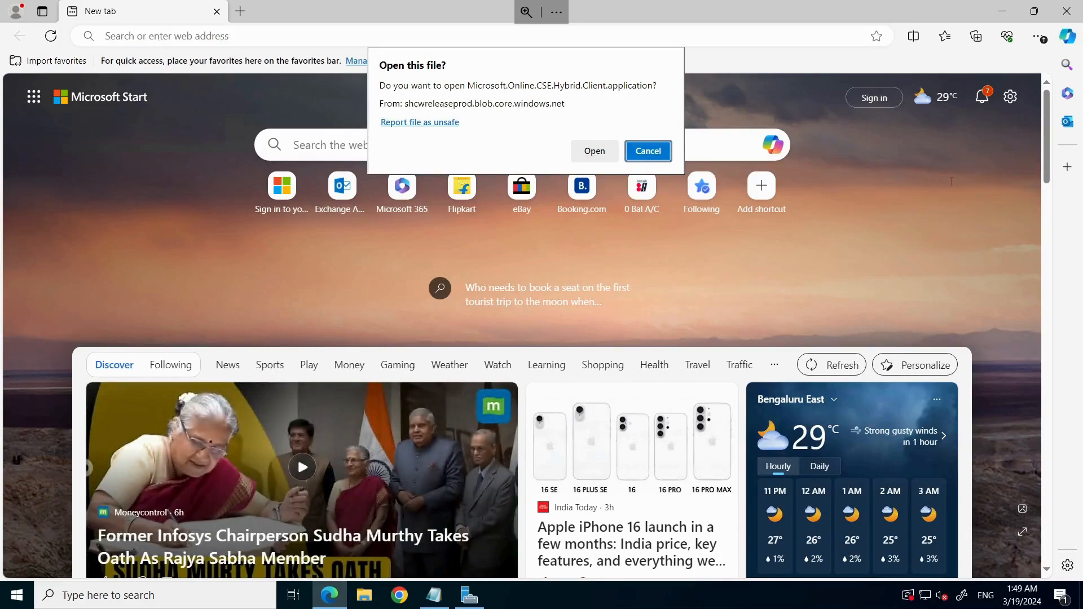
{"action": "left_click", "coordinate": [594, 153]}
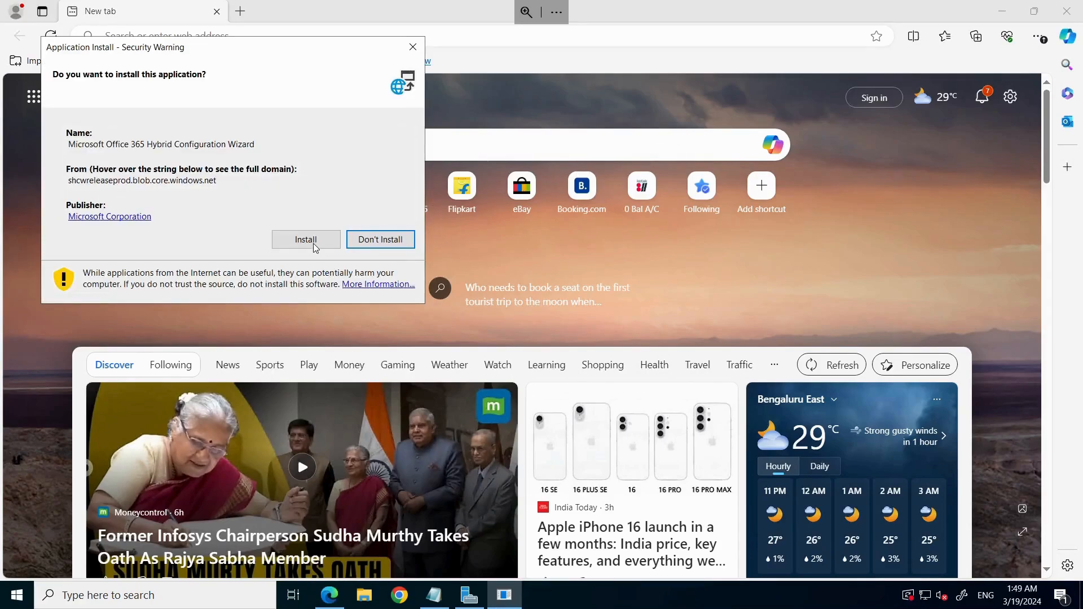
Step: Accept the security warning to install the Hybrid Configuration Wizard
{"action": "left_click", "coordinate": [315, 246]}
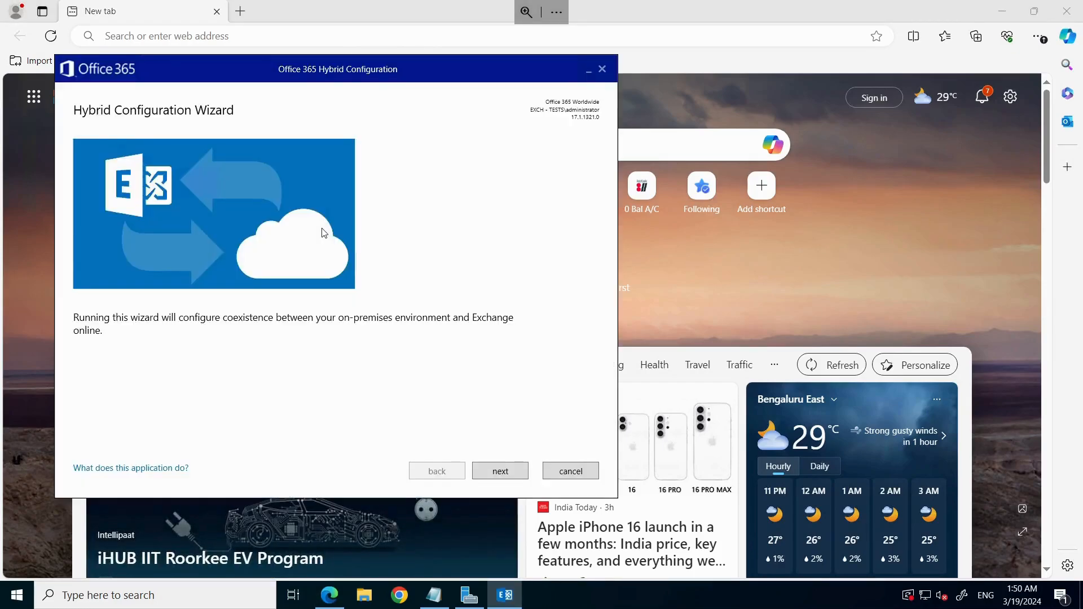
Step: Keep the detected Exchange server and Office 365 Worldwide, then start the Exchange Online sign-in
{"action": "left_click", "coordinate": [499, 478]}
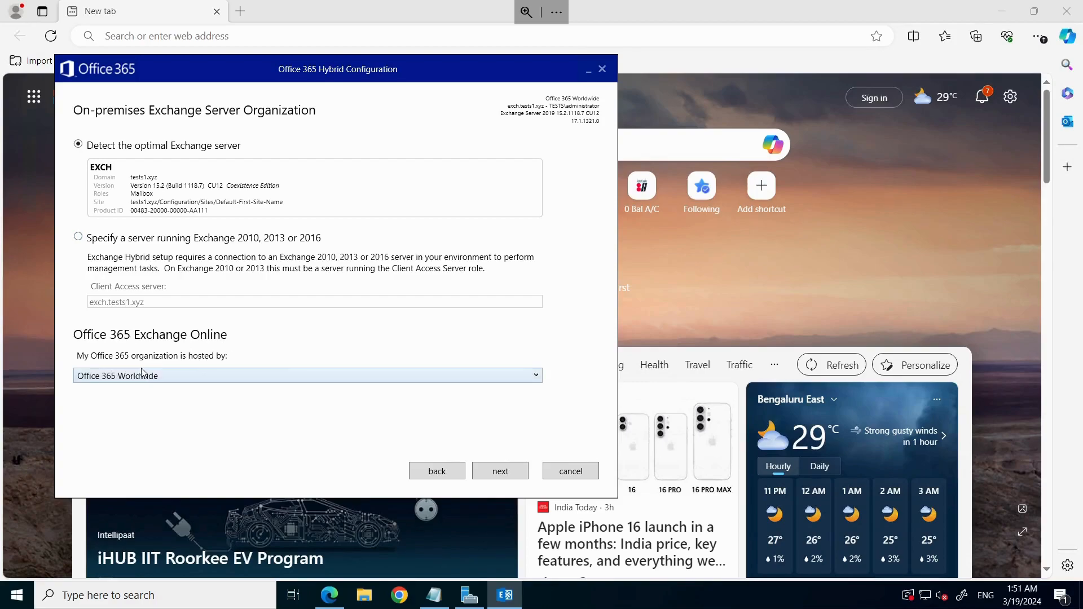
{"action": "left_click", "coordinate": [501, 472]}
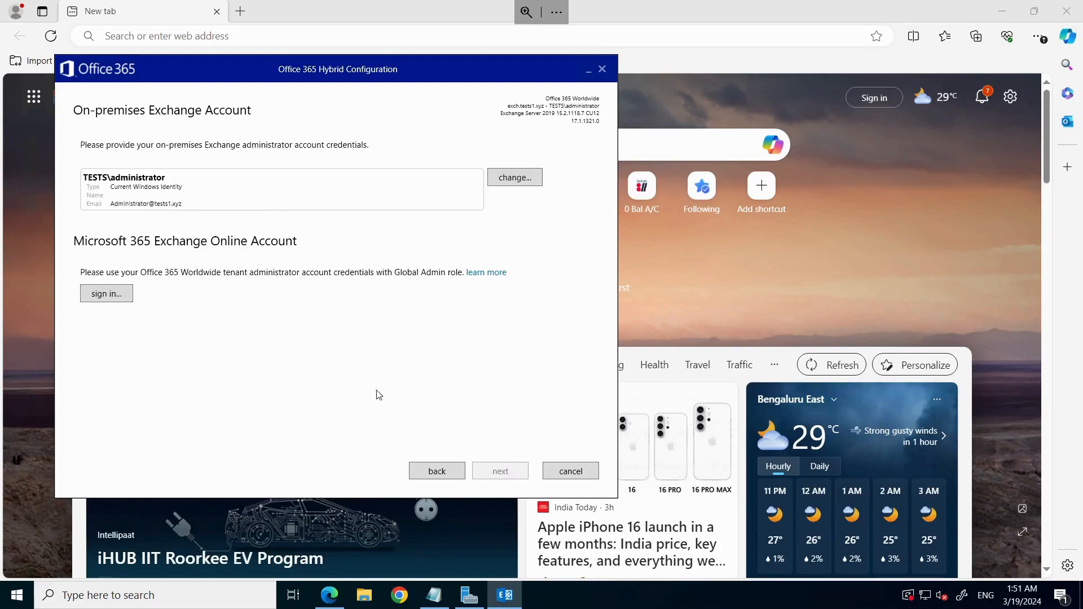
{"action": "left_click", "coordinate": [106, 294]}
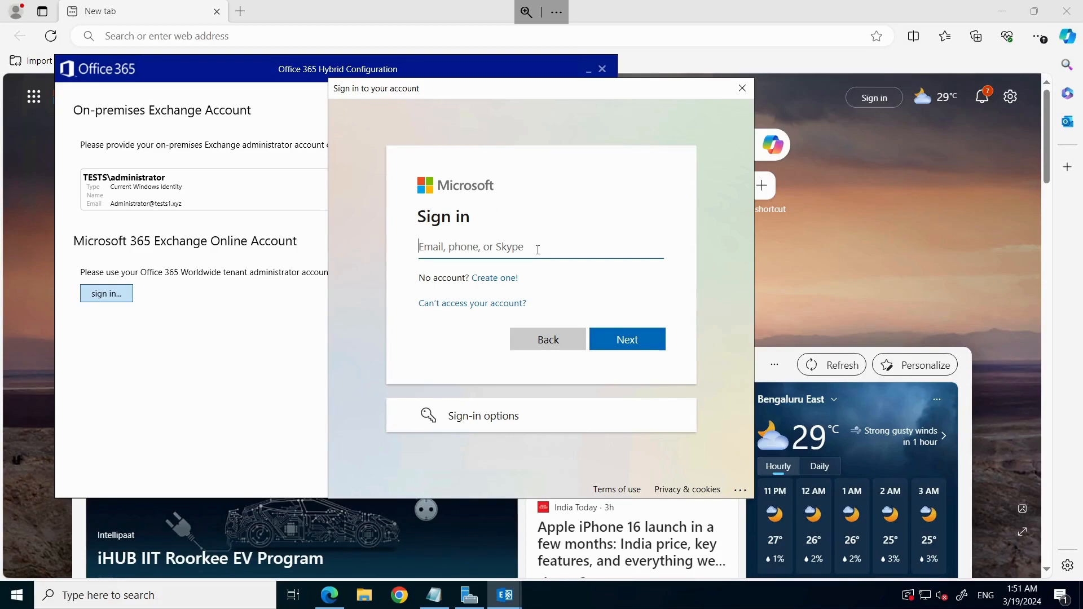
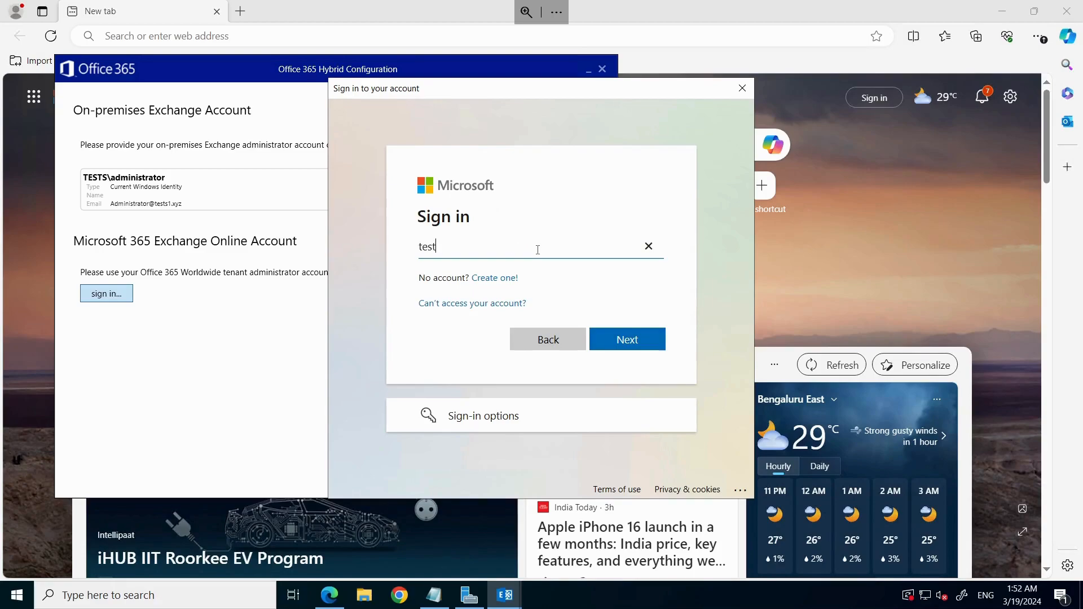
Step: Sign in with the tenant's global admin e-mail and password
{"action": "key", "text": "Return"}
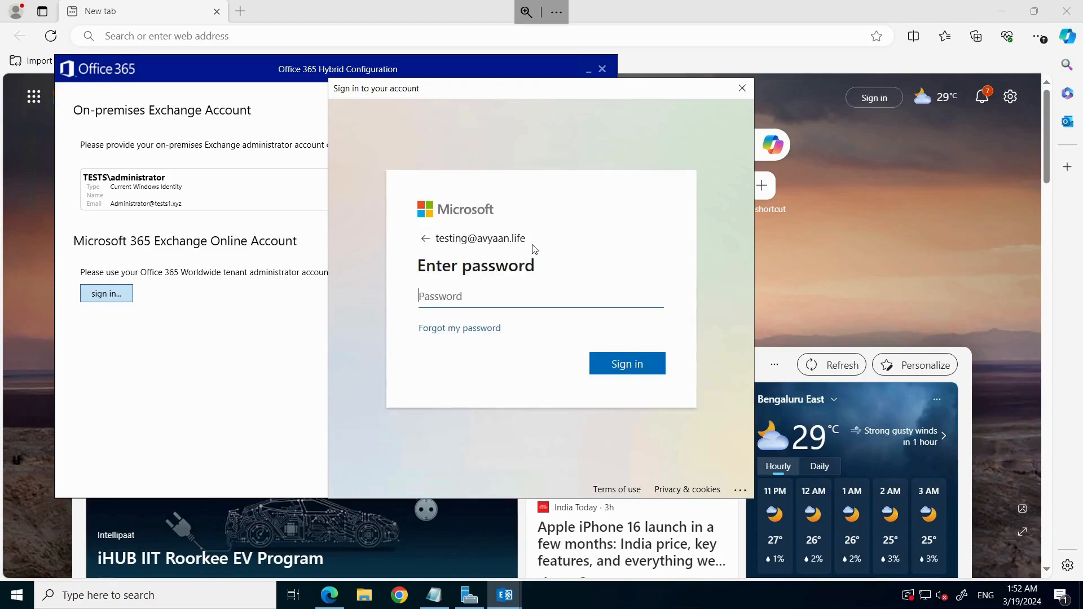
{"action": "type", "text": "••••••••••••••"}
{"action": "key", "text": "Return"}
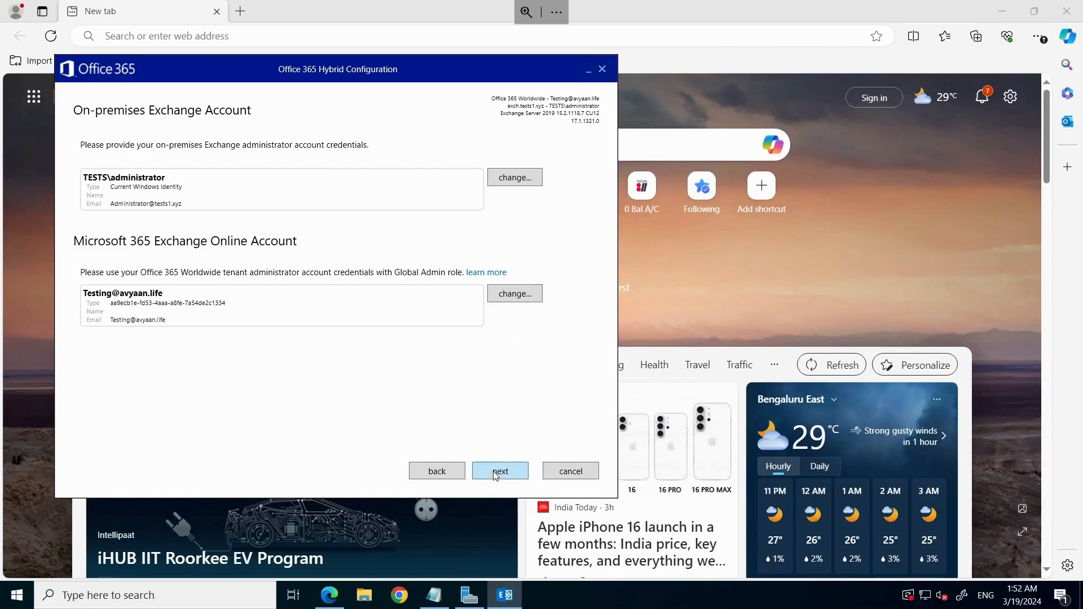
Step: Advance through the wizard keeping Minimal Hybrid Configuration and the classic hybrid topology
{"action": "left_click", "coordinate": [496, 476]}
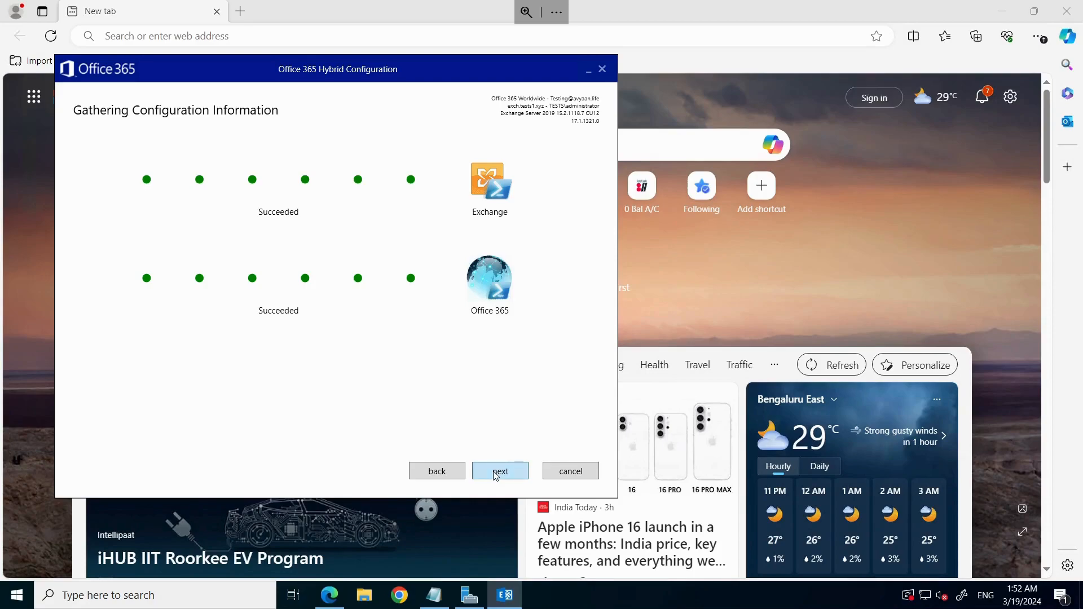
{"action": "left_click", "coordinate": [496, 476]}
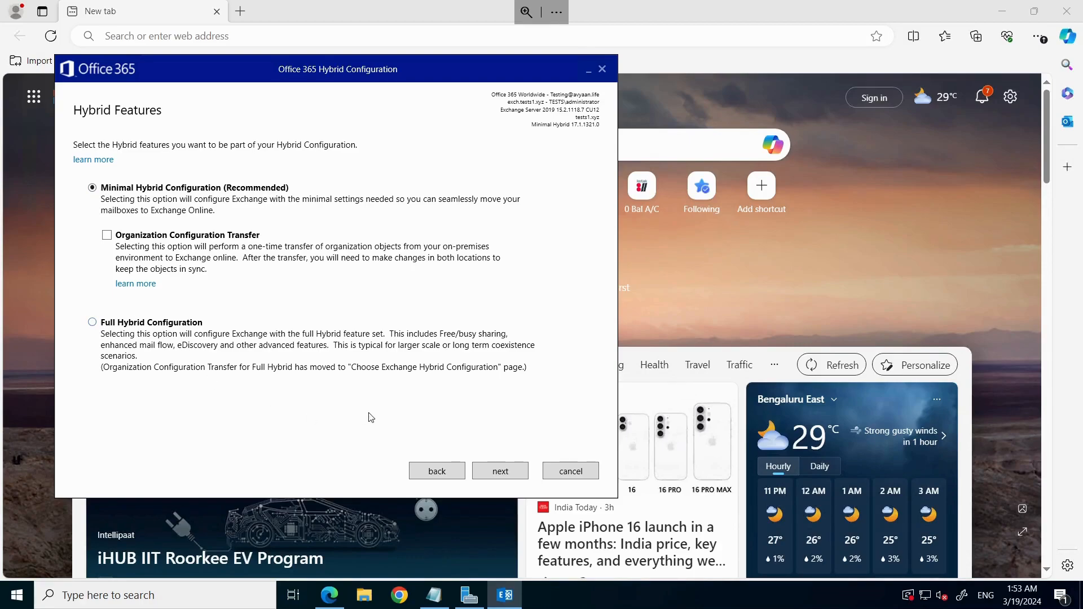
{"action": "left_click", "coordinate": [492, 472]}
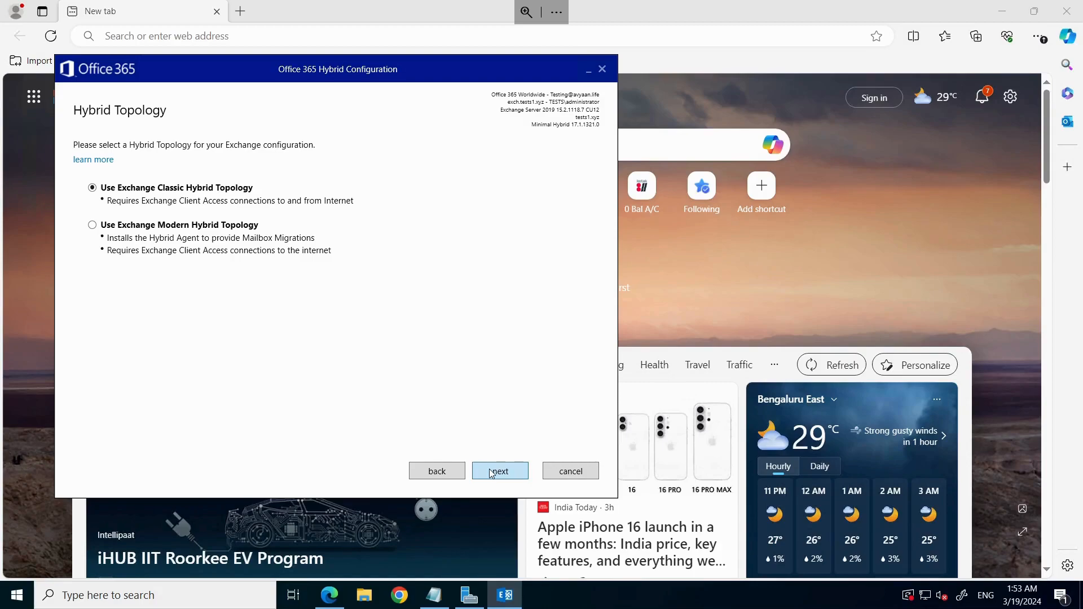
{"action": "left_click", "coordinate": [492, 473]}
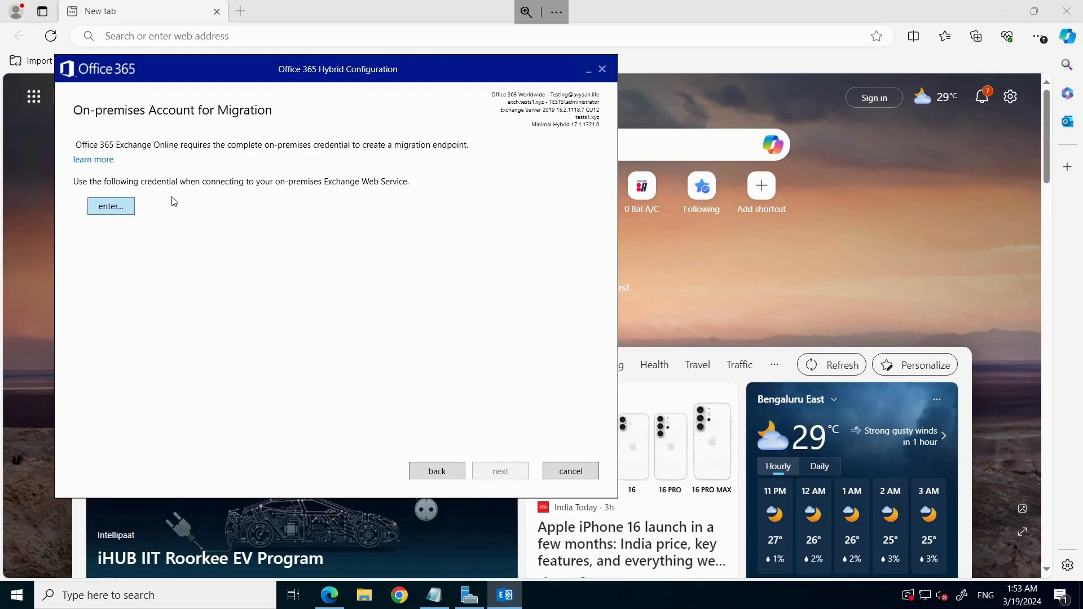
Step: Enter the on-premises administrator password for migration and start the update
{"action": "left_click", "coordinate": [106, 207]}
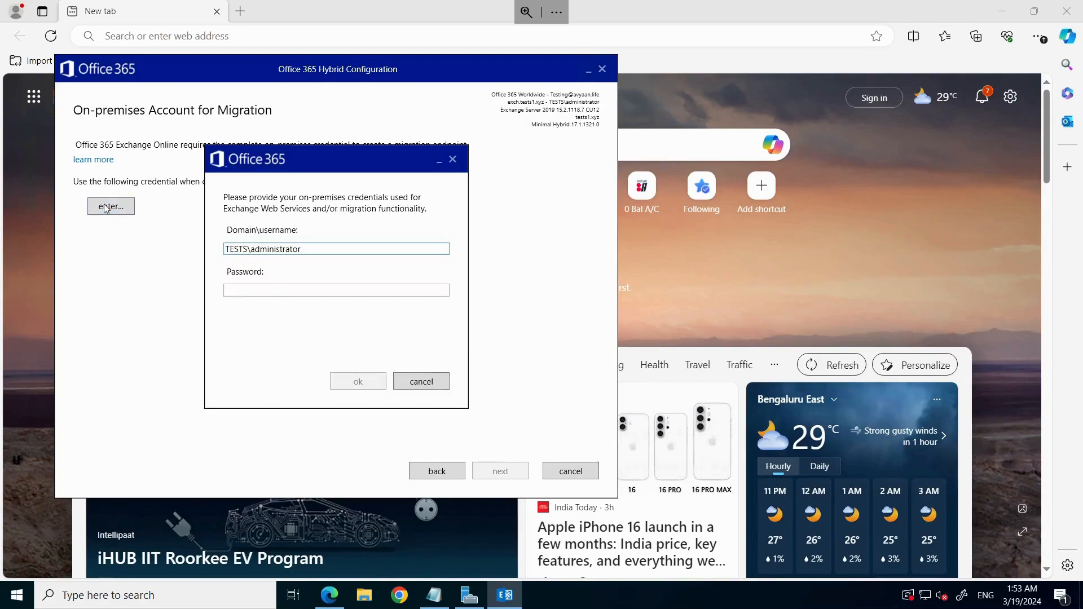
{"action": "left_click", "coordinate": [287, 289]}
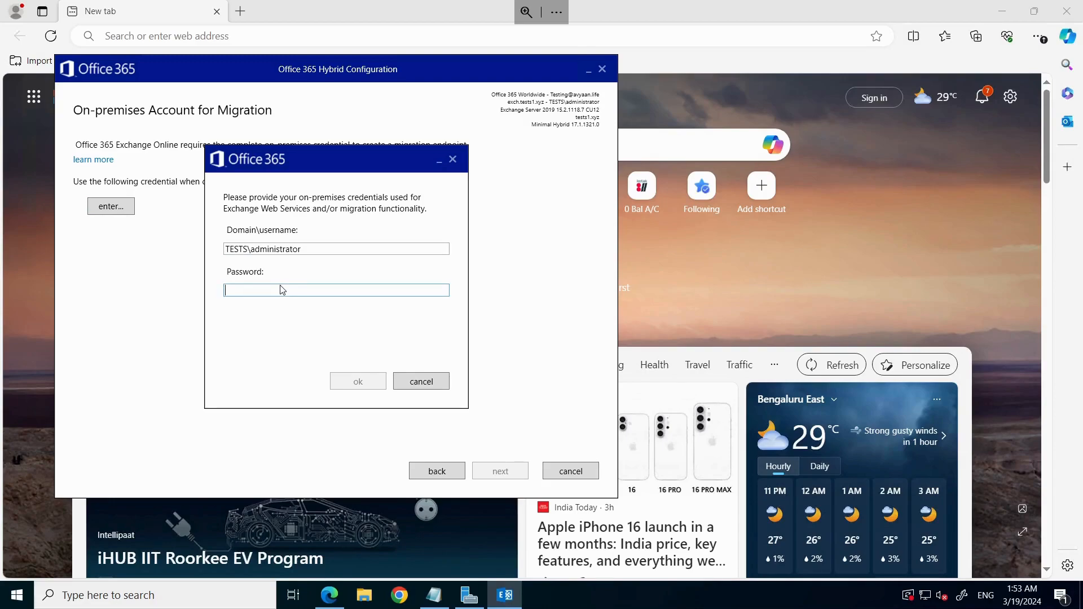
{"action": "type", "text": "•••••••"}
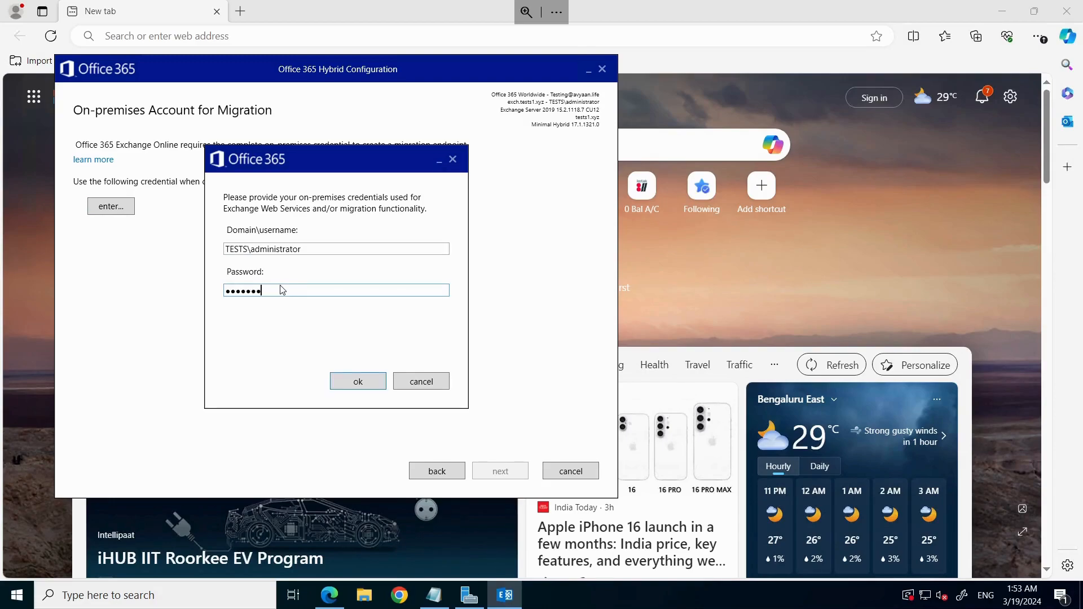
{"action": "key", "text": "Return"}
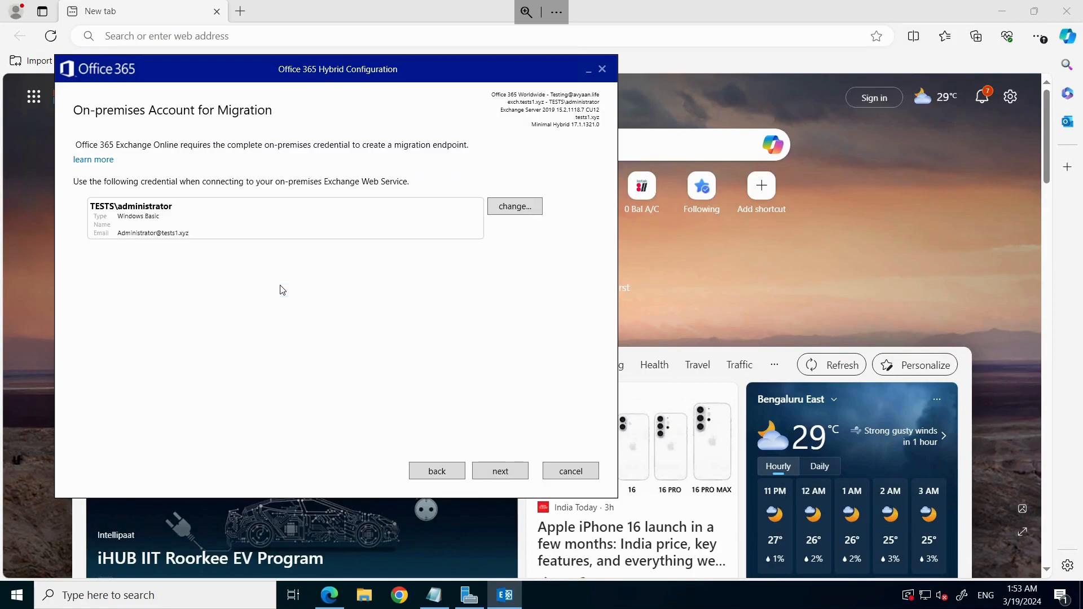
{"action": "left_click", "coordinate": [494, 473]}
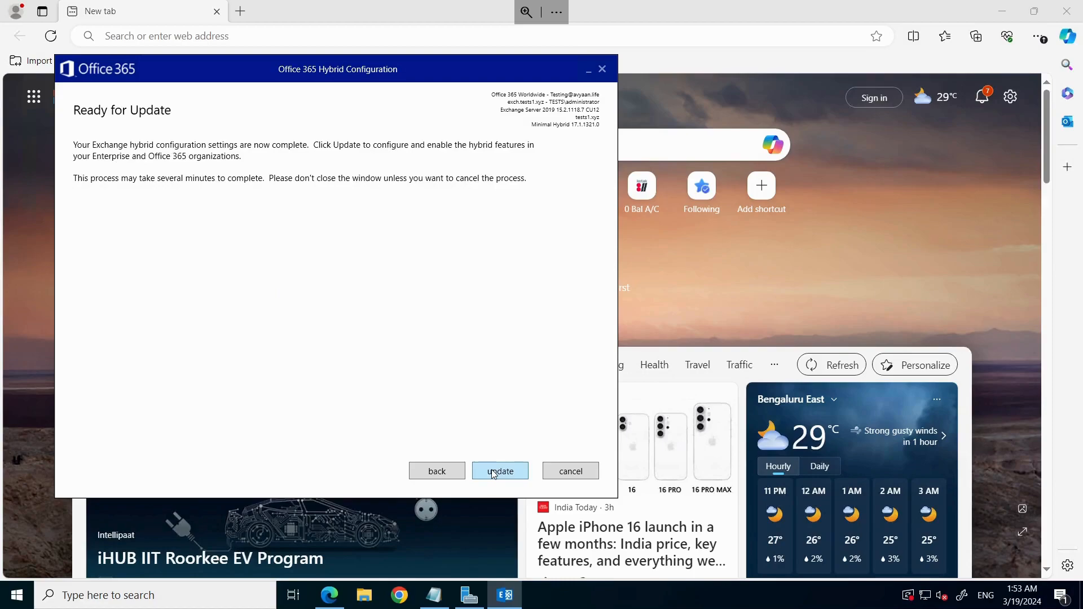
{"action": "left_click", "coordinate": [494, 473]}
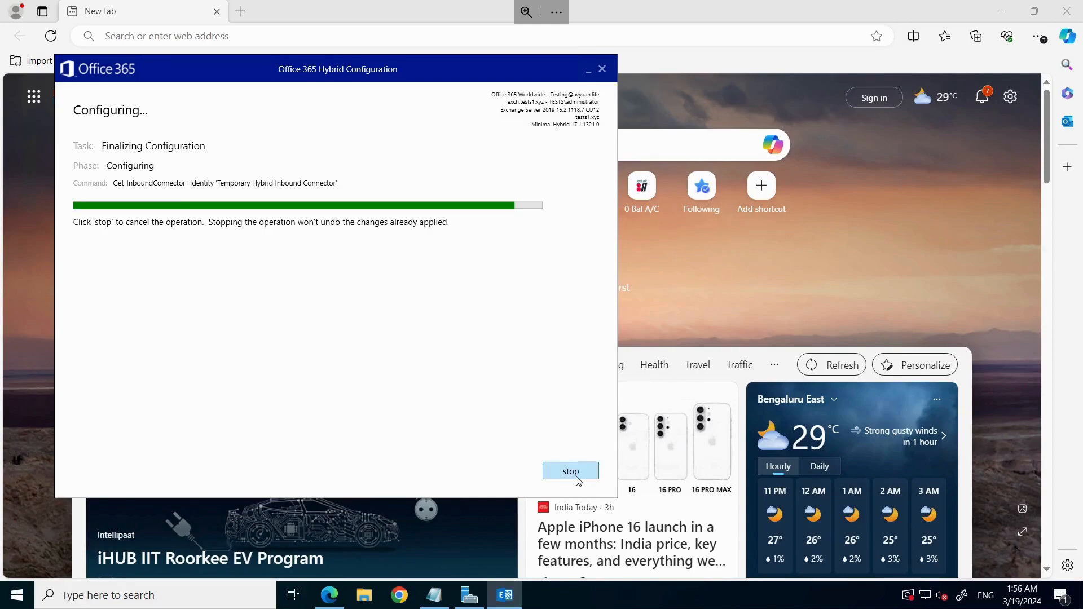
Step: Stop and cancel the running wizard, close the feedback form, and minimize Edge
{"action": "left_click", "coordinate": [571, 471]}
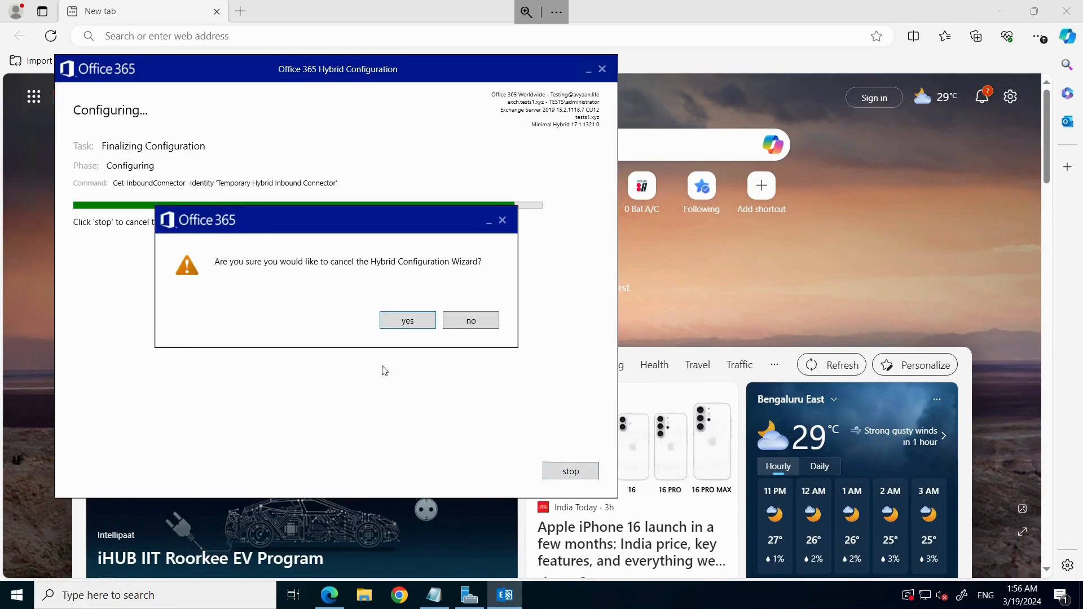
{"action": "left_click", "coordinate": [397, 321]}
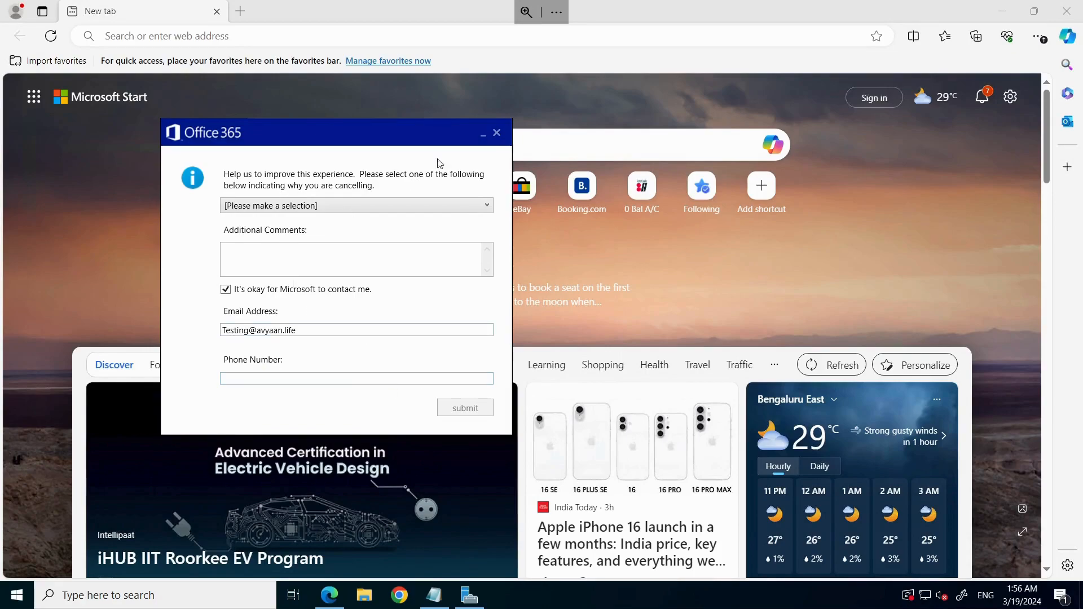
{"action": "left_click", "coordinate": [501, 136]}
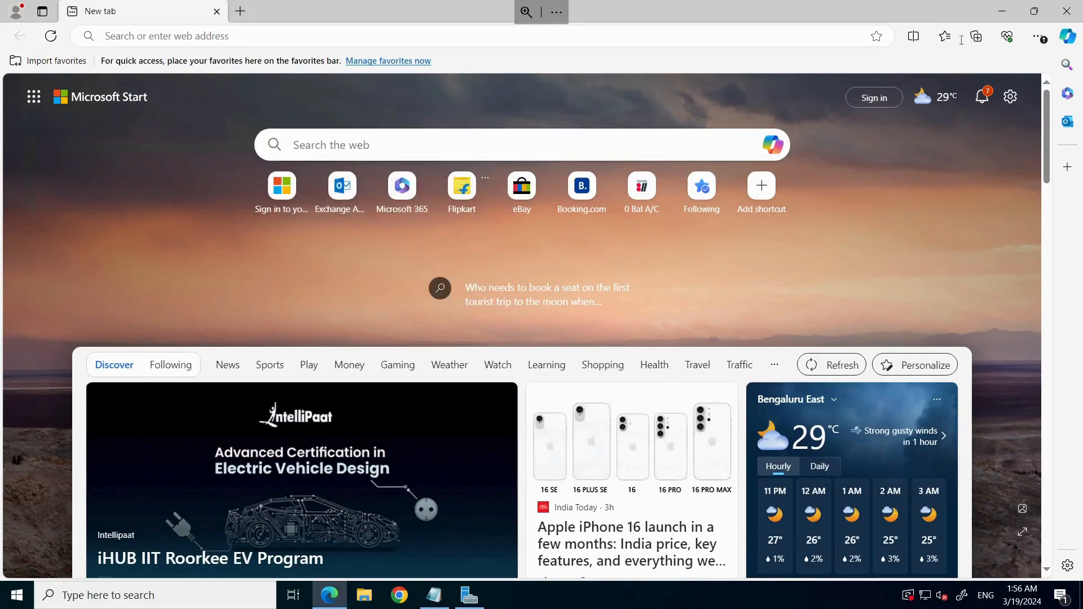
{"action": "left_click", "coordinate": [1001, 11]}
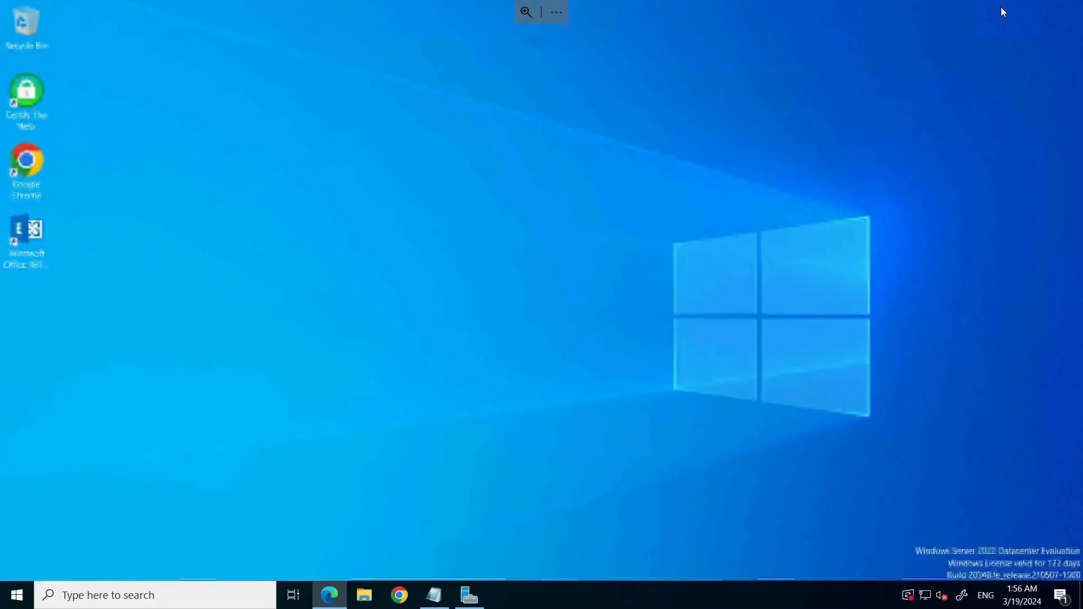
Step: Relaunch the wizard from the desktop and advance, keeping the detected Exchange server
{"action": "double_click", "coordinate": [18, 242]}
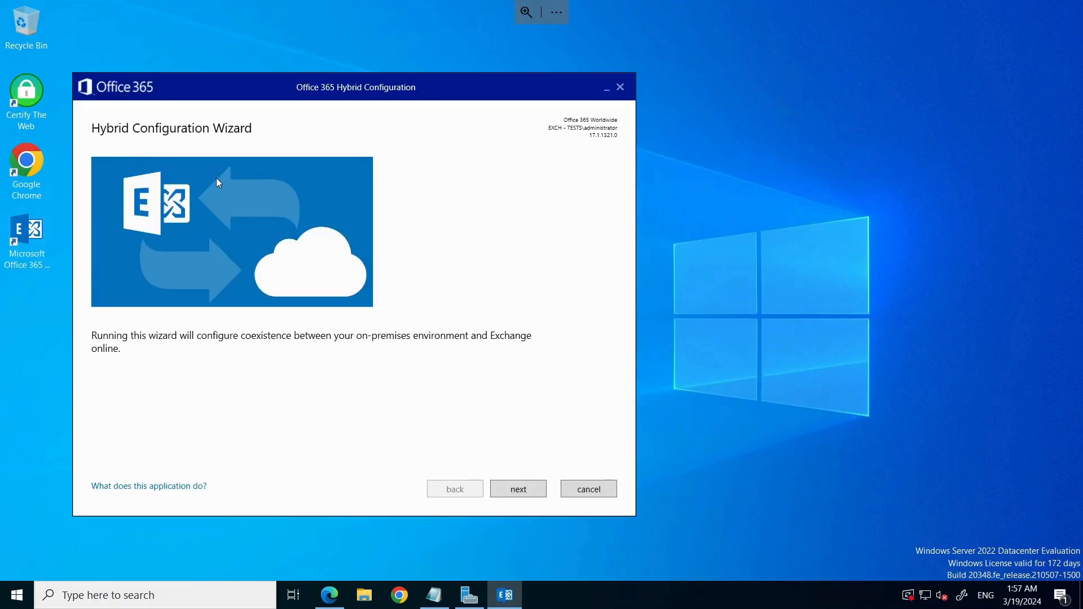
{"action": "left_click", "coordinate": [518, 490]}
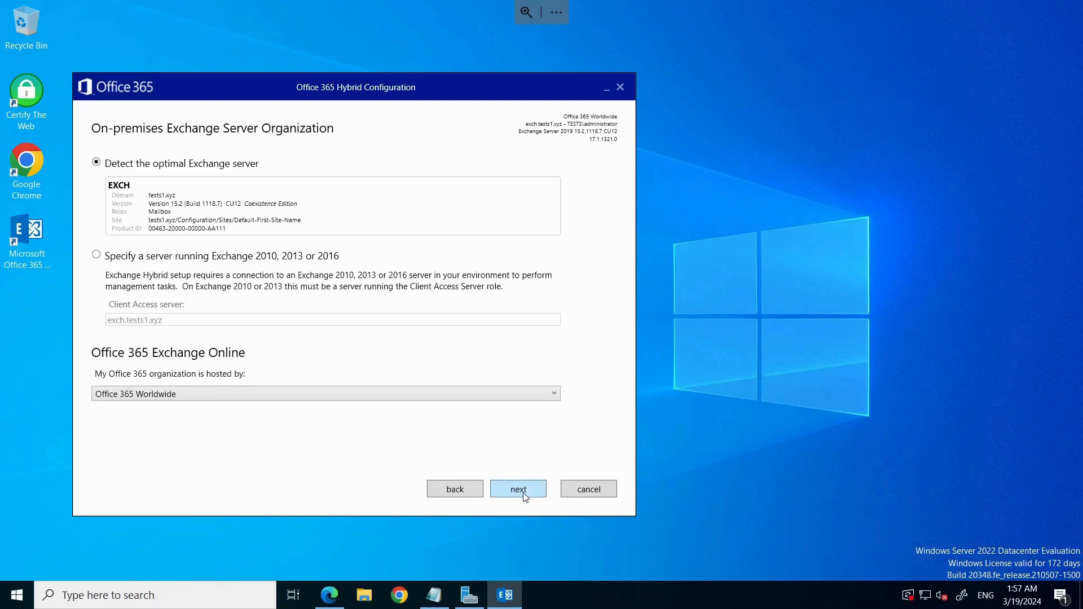
{"action": "left_click", "coordinate": [523, 496]}
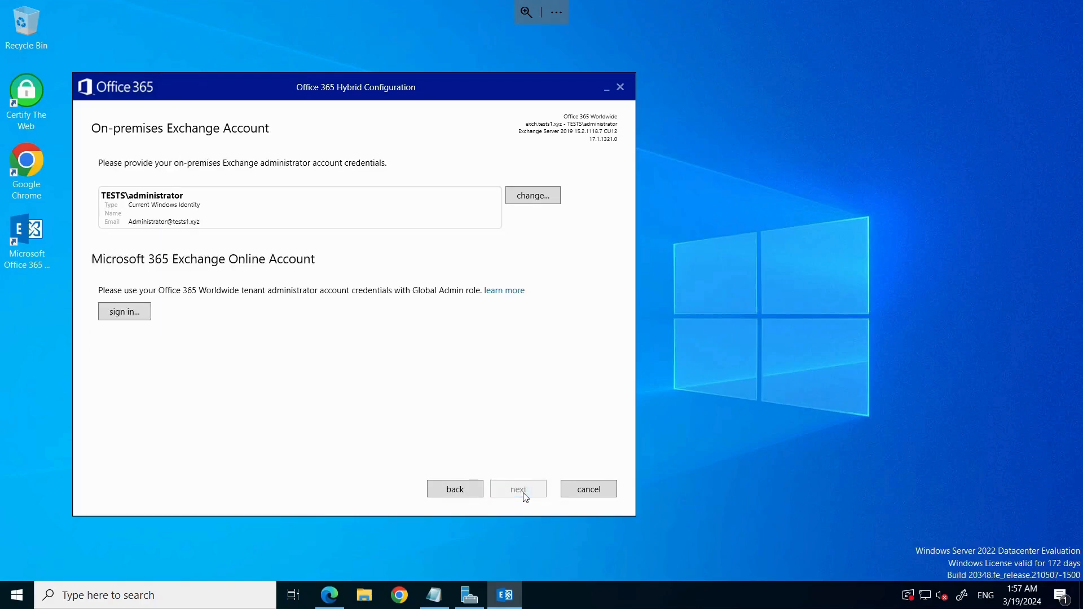
{"action": "left_click", "coordinate": [121, 313]}
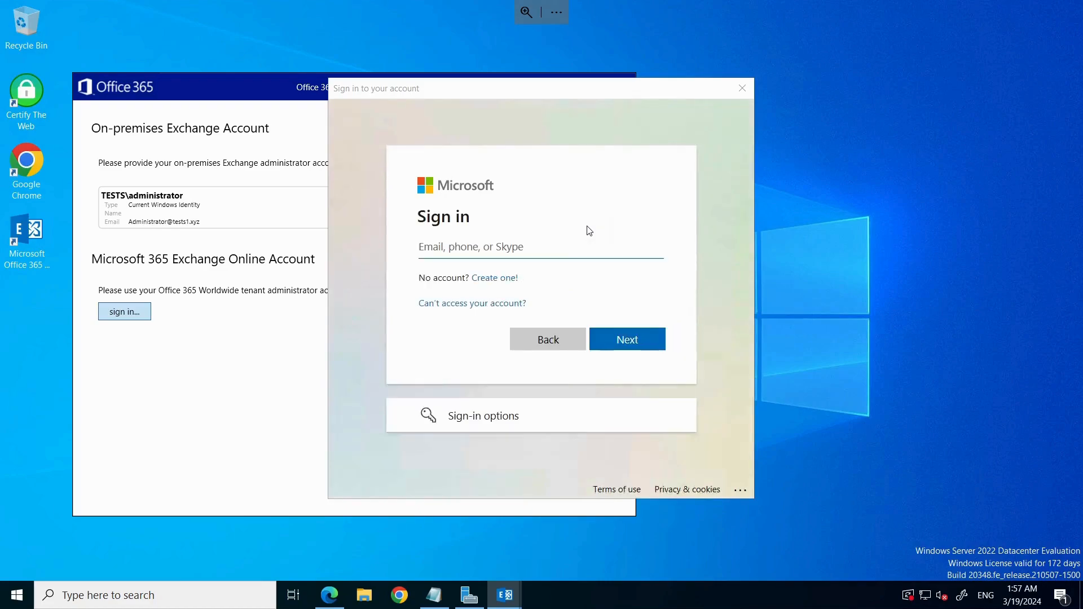
Step: Sign in with the tenant admin e-mail and password, re-entering the password after the error
{"action": "left_click", "coordinate": [441, 254]}
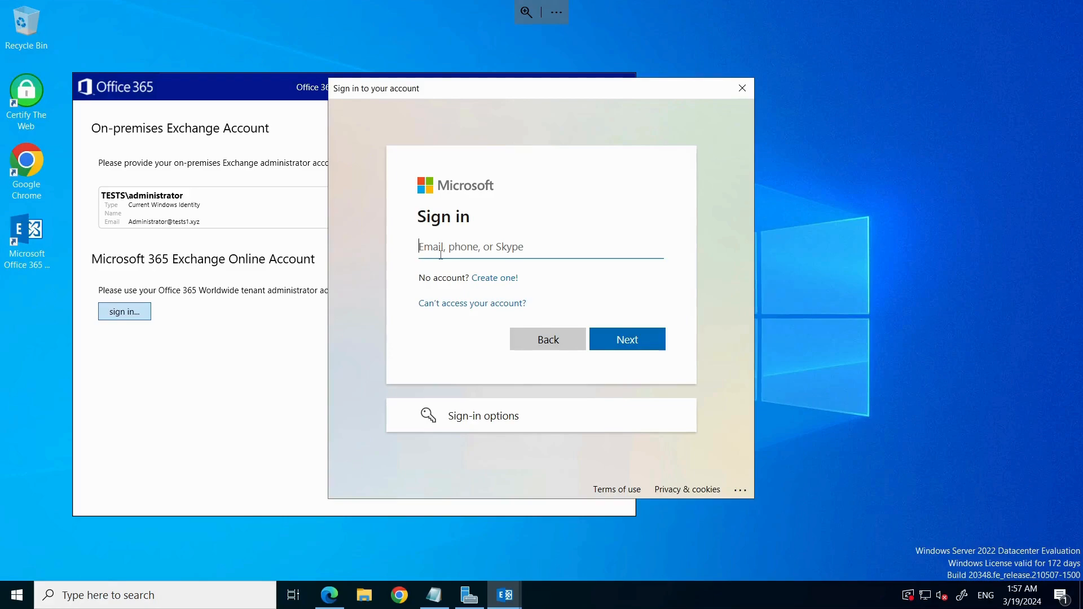
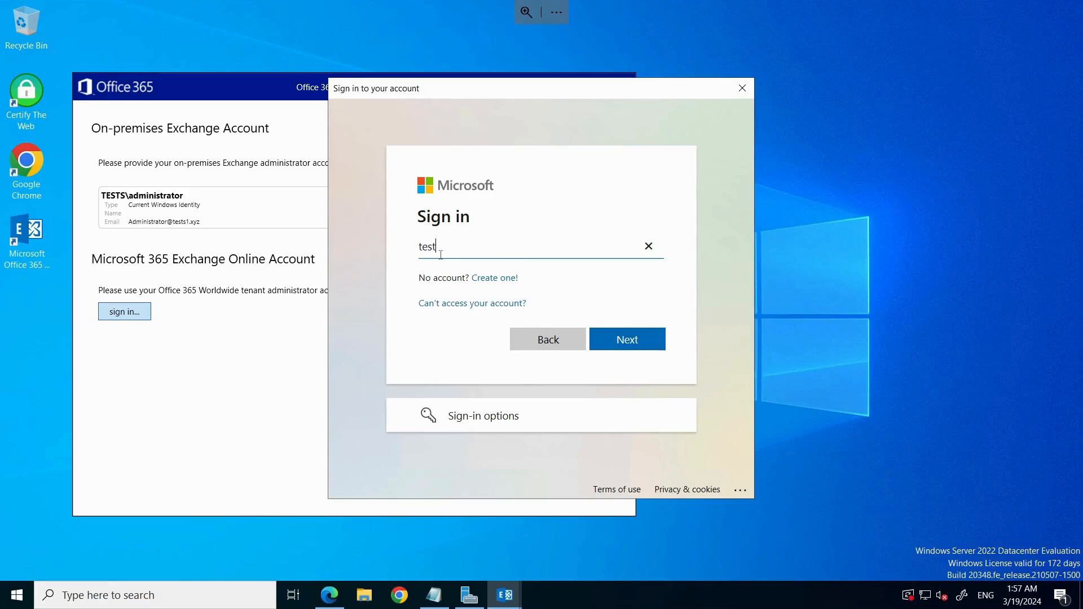
{"action": "key", "text": "Return"}
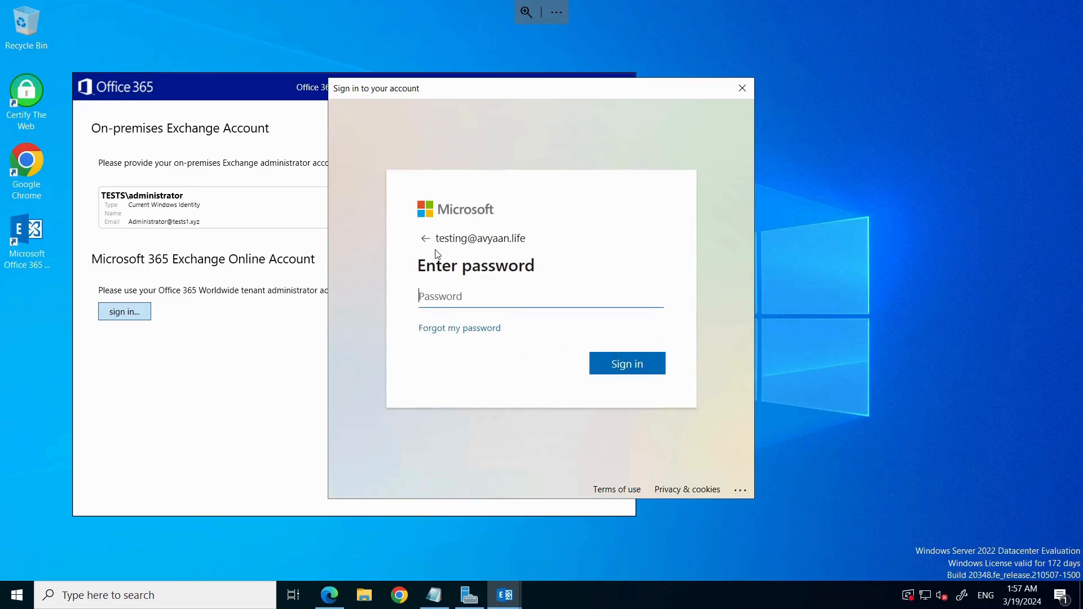
{"action": "type", "text": "****************"}
{"action": "key", "text": "Tab"}
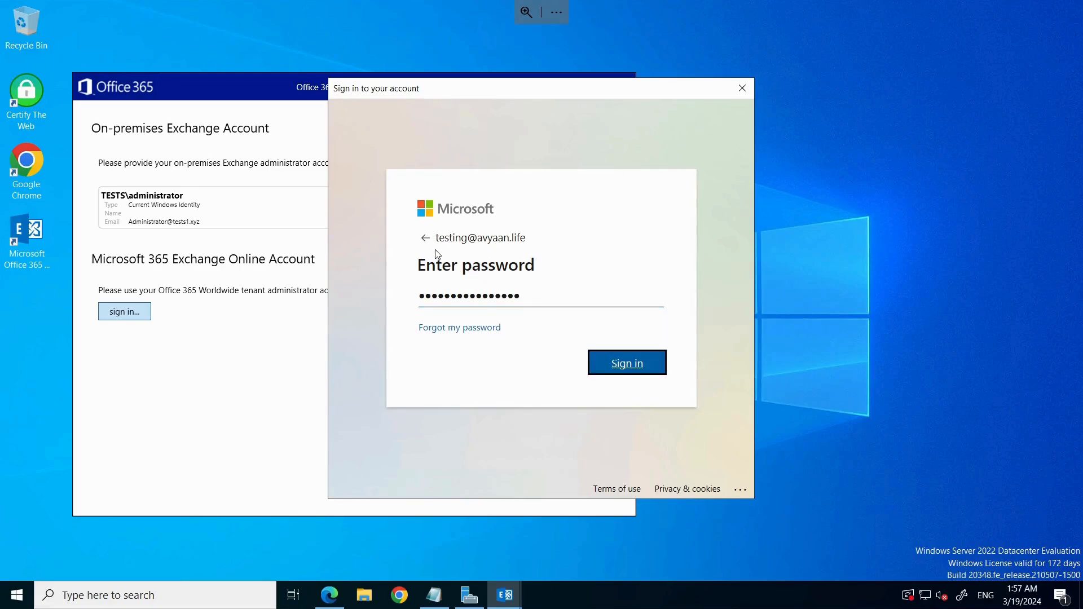
{"action": "key", "text": "Return"}
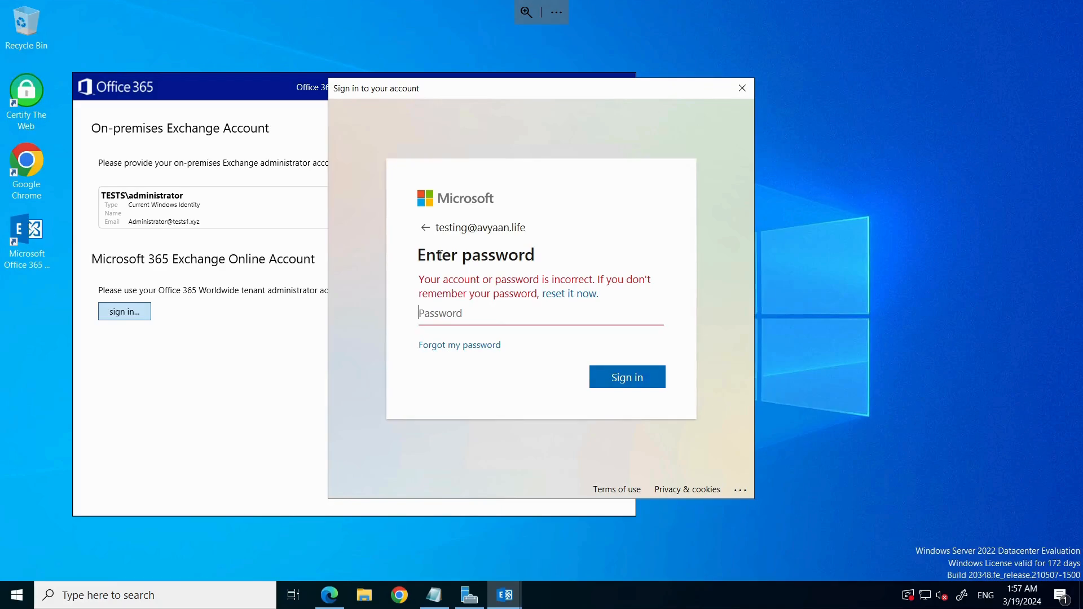
{"action": "type", "text": "••••••••••••••"}
{"action": "key", "text": "Return"}
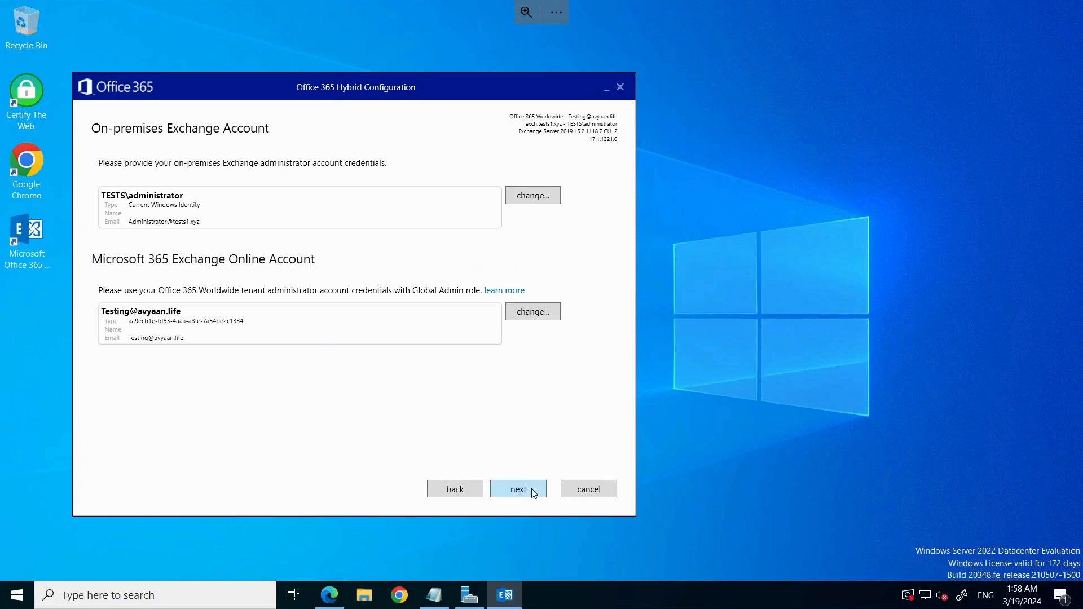
Step: Gather configuration for both accounts, keep Minimal Hybrid Configuration, and start the hybrid update
{"action": "left_click", "coordinate": [531, 489]}
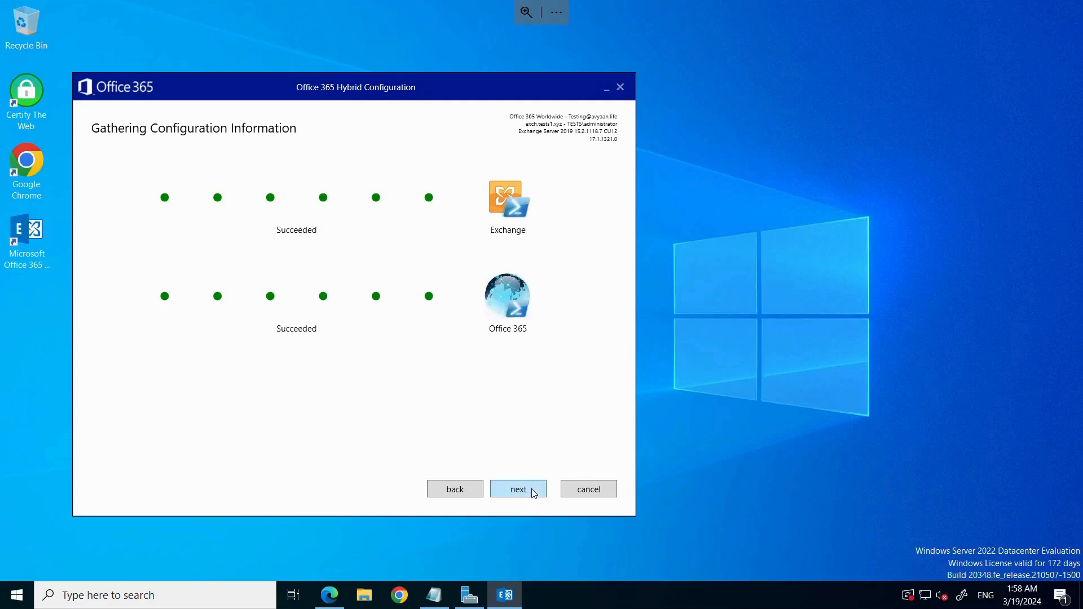
{"action": "left_click", "coordinate": [533, 493]}
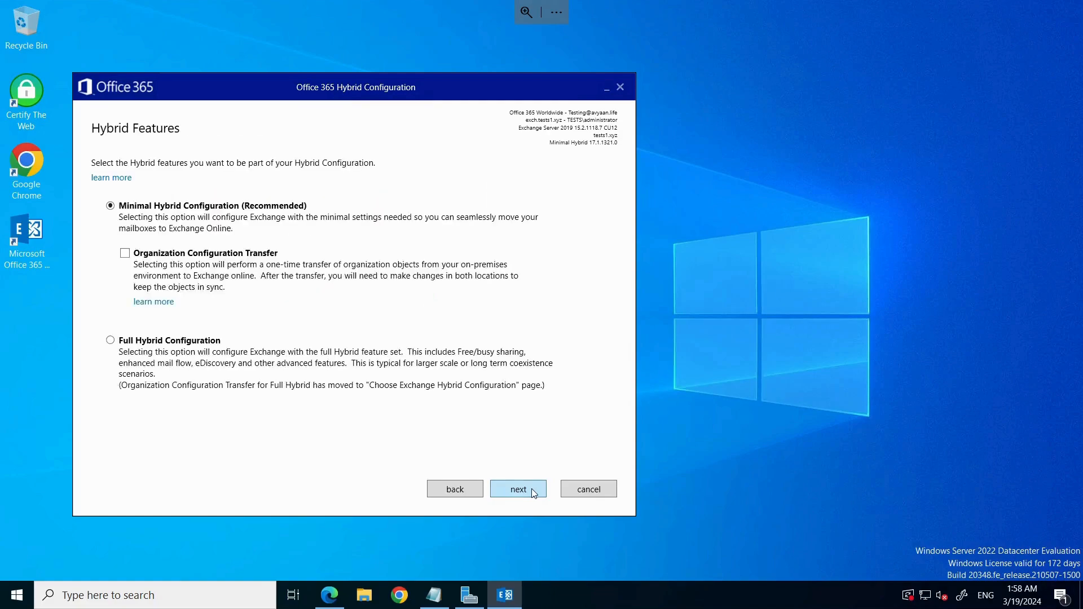
{"action": "left_click", "coordinate": [534, 493]}
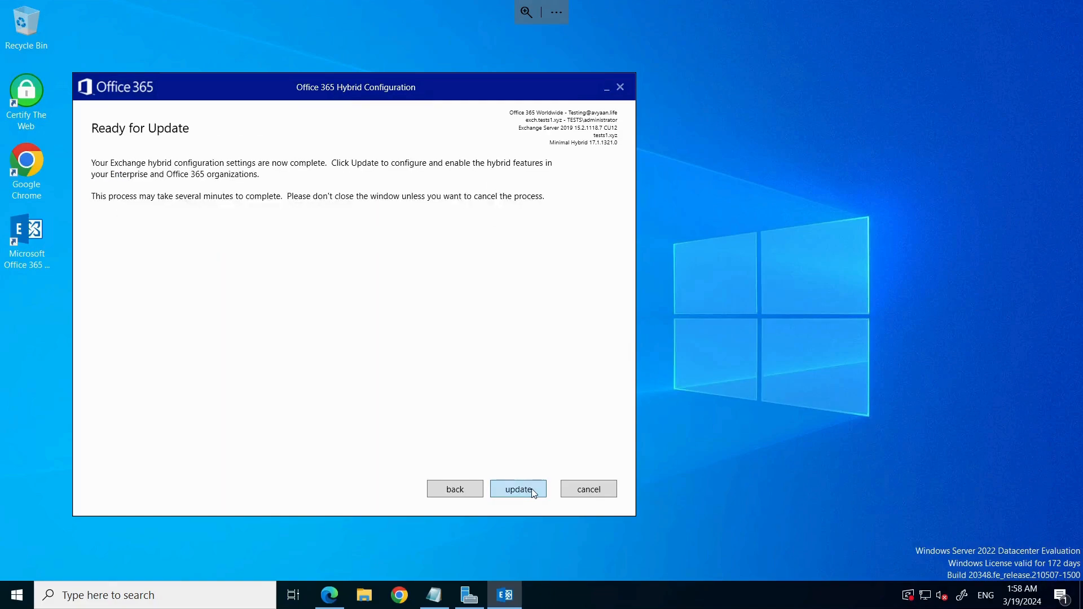
{"action": "left_click", "coordinate": [533, 493]}
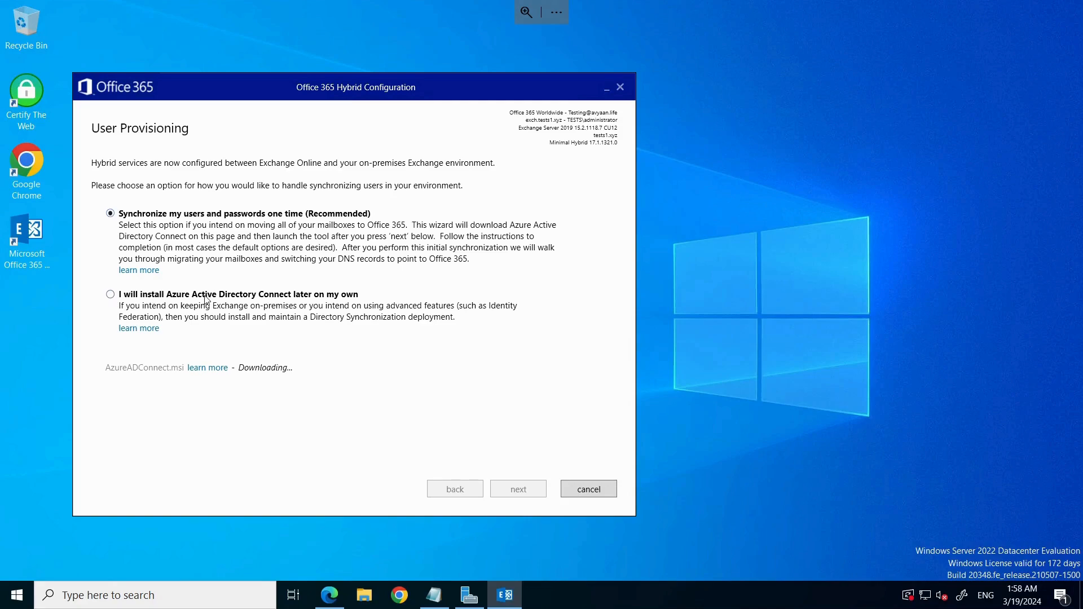
Step: Choose to install Azure Active Directory Connect later, finish the hybrid setup, and close the wizard
{"action": "left_click", "coordinate": [110, 294]}
{"action": "left_click", "coordinate": [112, 296]}
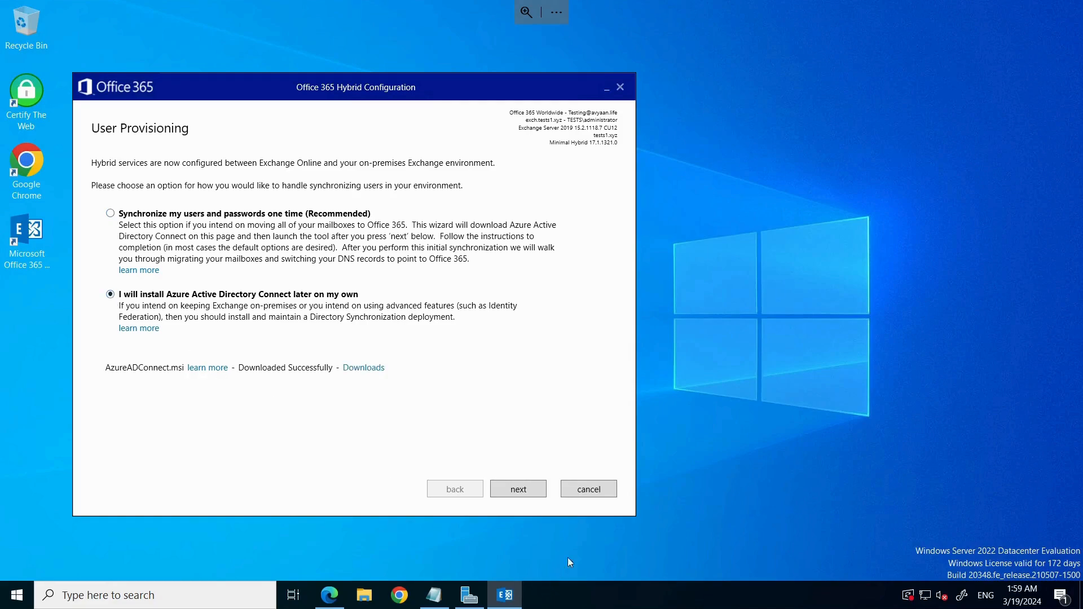
{"action": "left_click", "coordinate": [516, 494]}
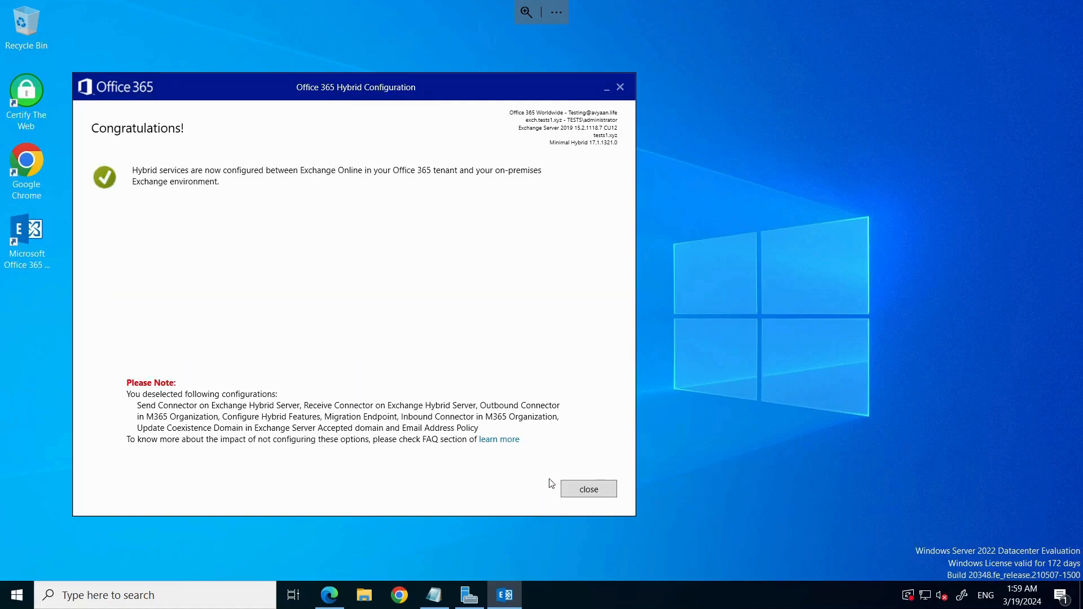
{"action": "left_click", "coordinate": [588, 489]}
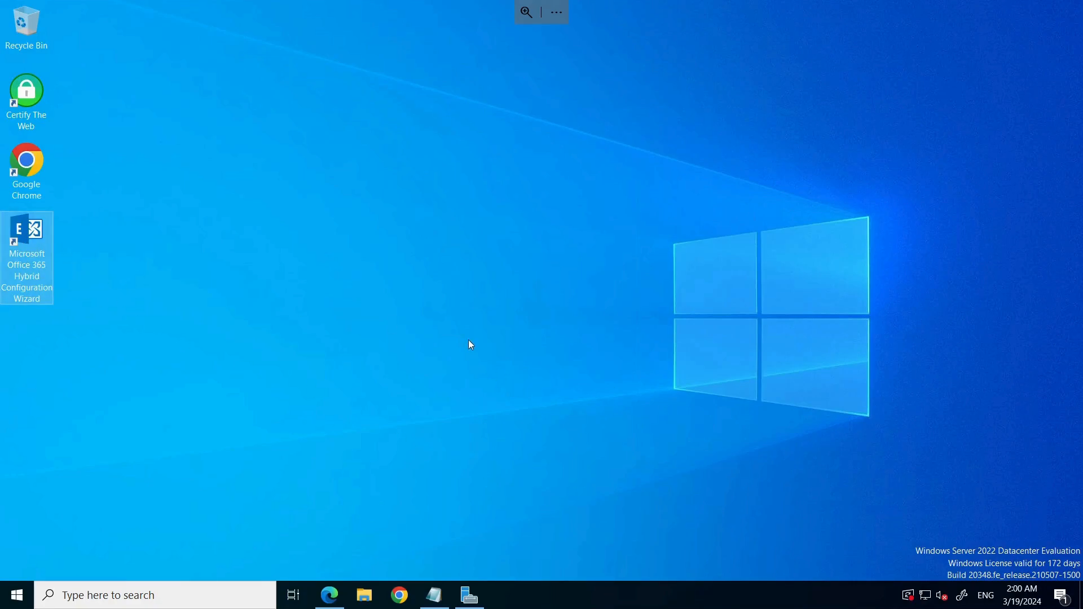
Step: Minimize the Remote Desktop session and scroll down the admin center's left navigation
{"action": "mouse_move", "coordinate": [683, 2]}
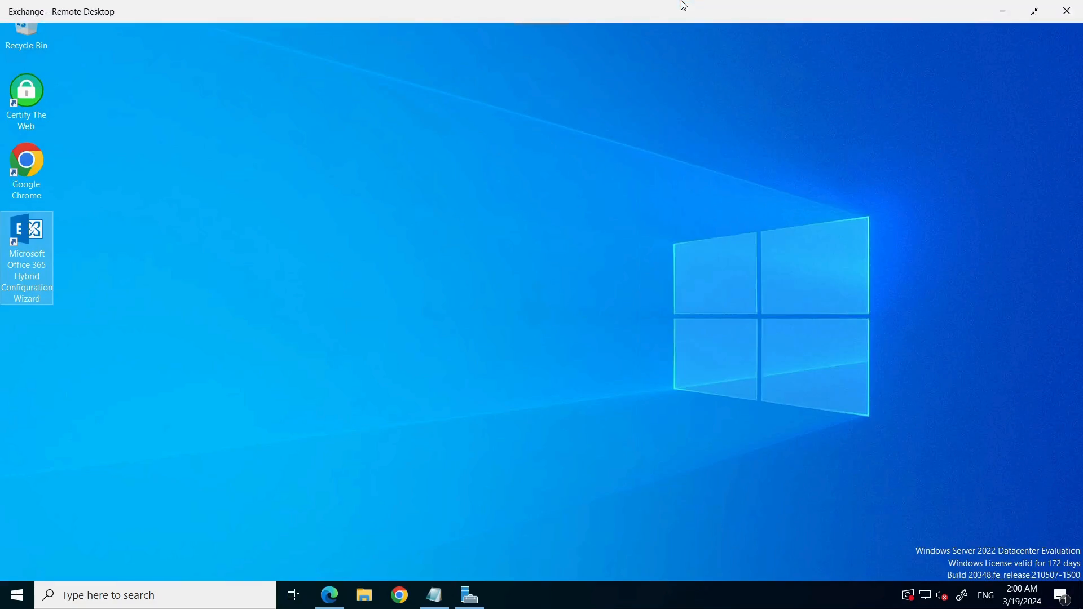
{"action": "left_click", "coordinate": [1003, 11]}
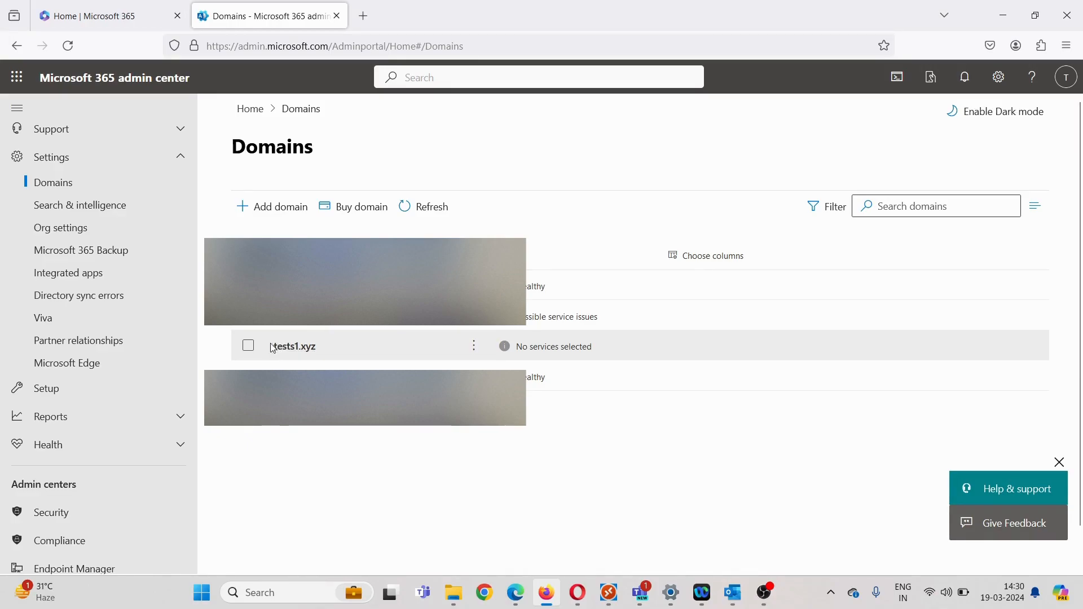
{"action": "scroll", "coordinate": [104, 425], "scroll_direction": "down", "scroll_amount": 3}
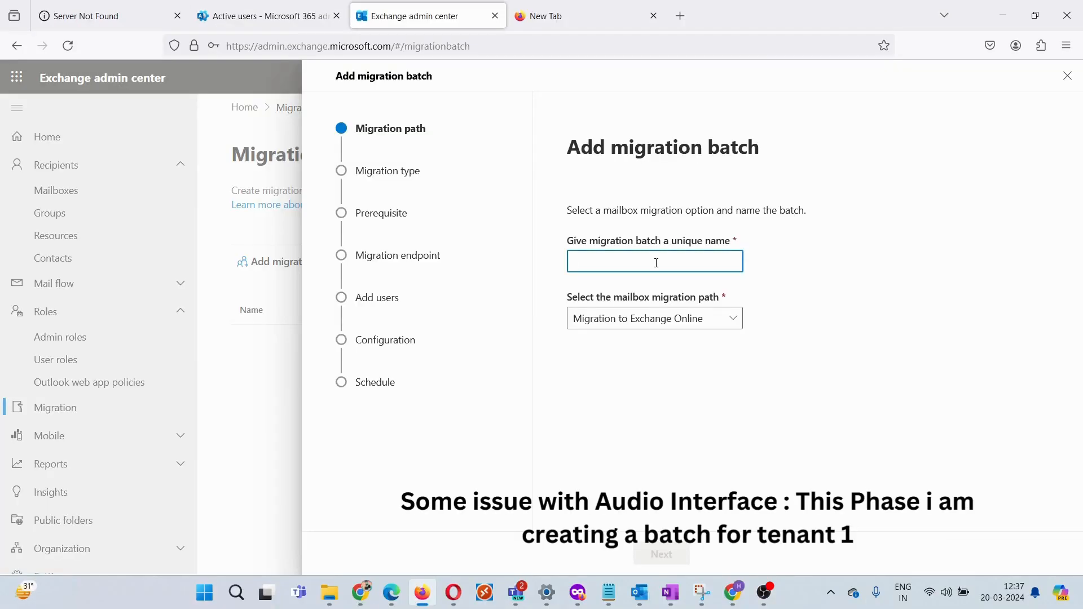
Step: Name the migration batch 'Test1user' and choose Remote move migration
{"action": "type", "text": "Test"}
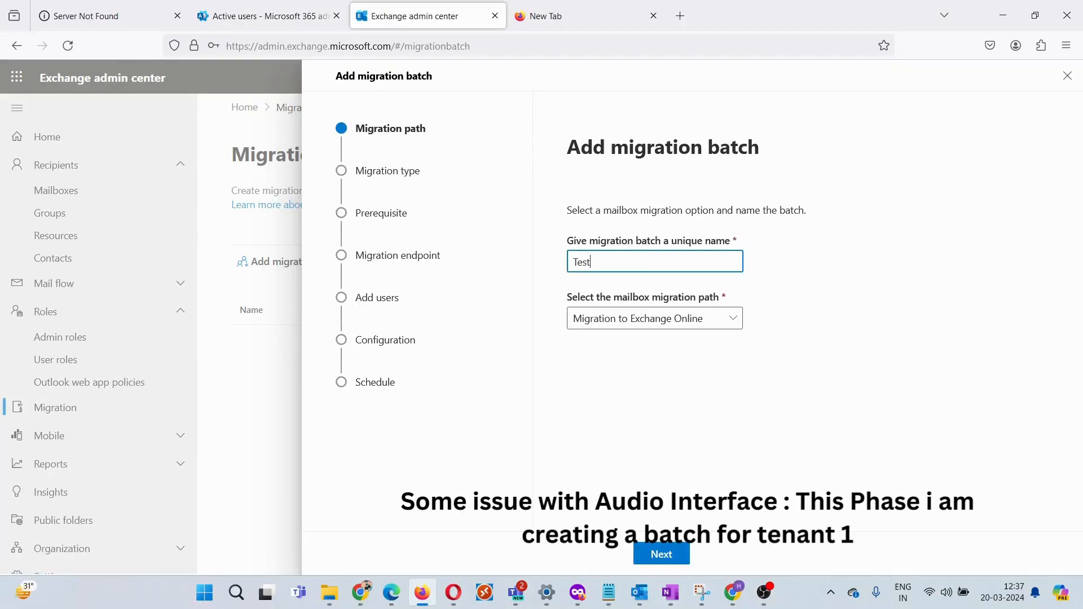
{"action": "type", "text": "1user"}
{"action": "left_click", "coordinate": [652, 561]}
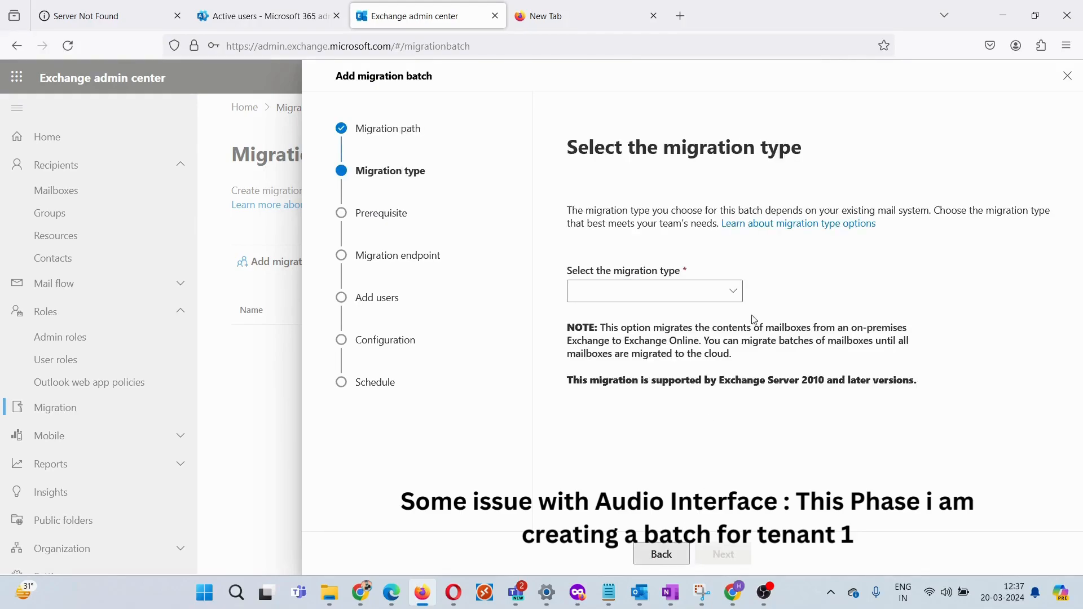
{"action": "left_click", "coordinate": [705, 292]}
{"action": "left_click", "coordinate": [661, 315]}
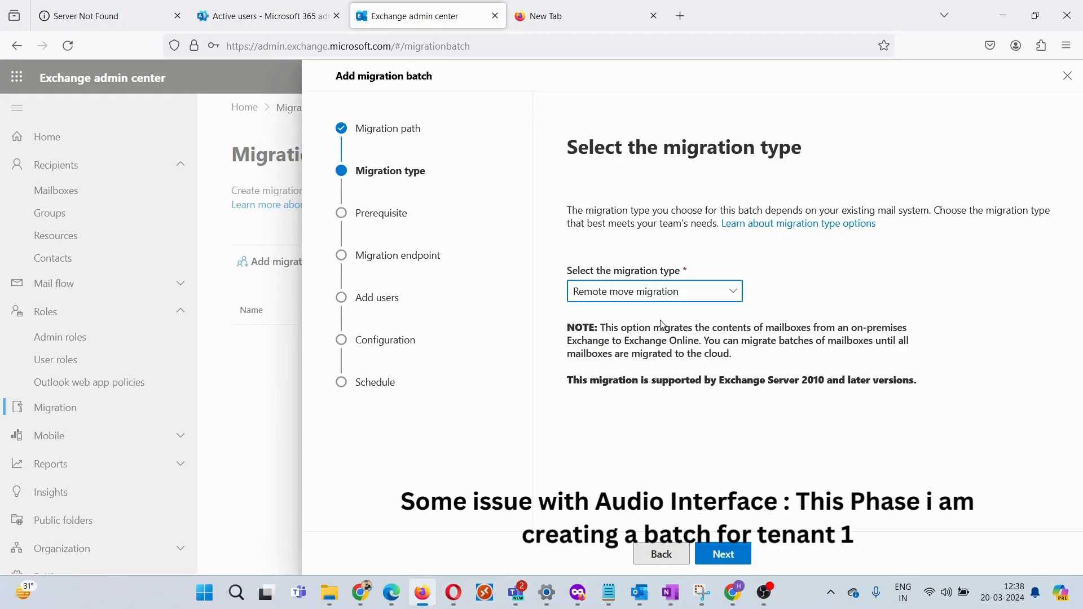
Step: Pass the prerequisites and select the Hybrid Migration Endpoint for the batch
{"action": "left_click", "coordinate": [721, 553]}
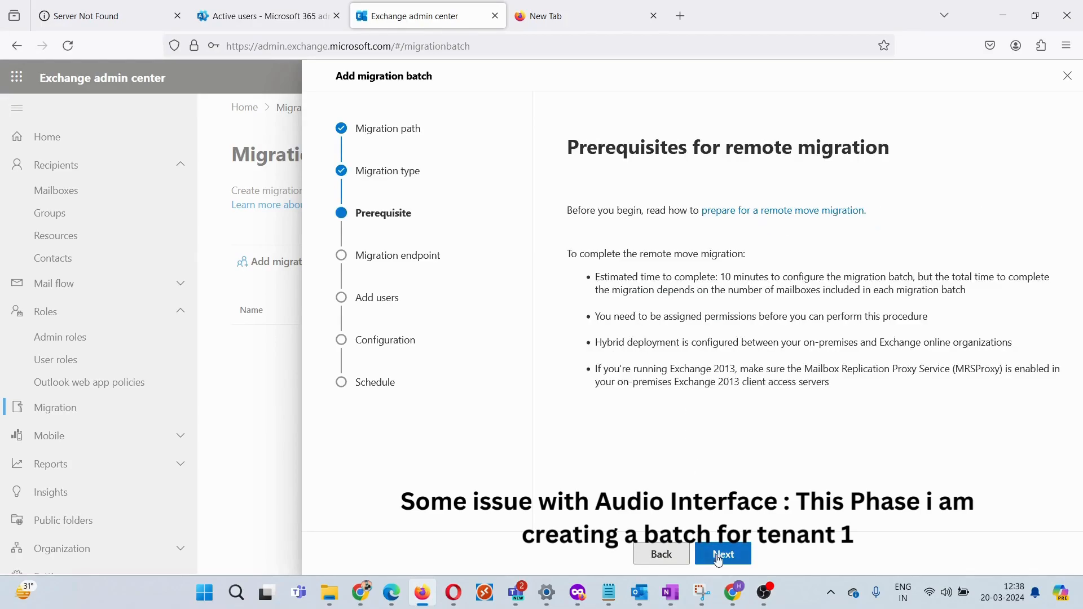
{"action": "left_click", "coordinate": [719, 558]}
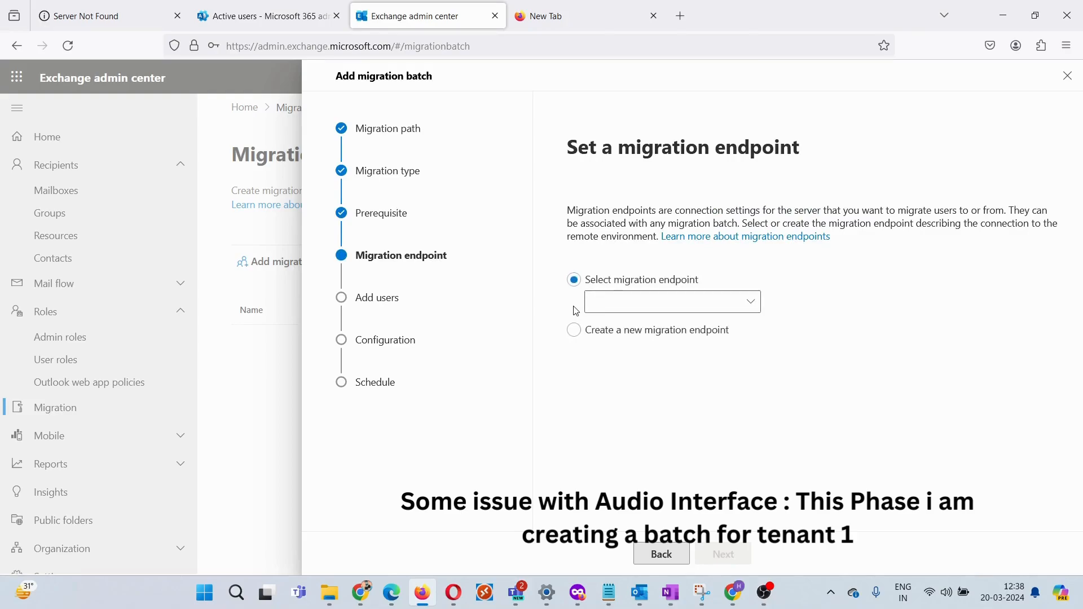
{"action": "left_click", "coordinate": [684, 310]}
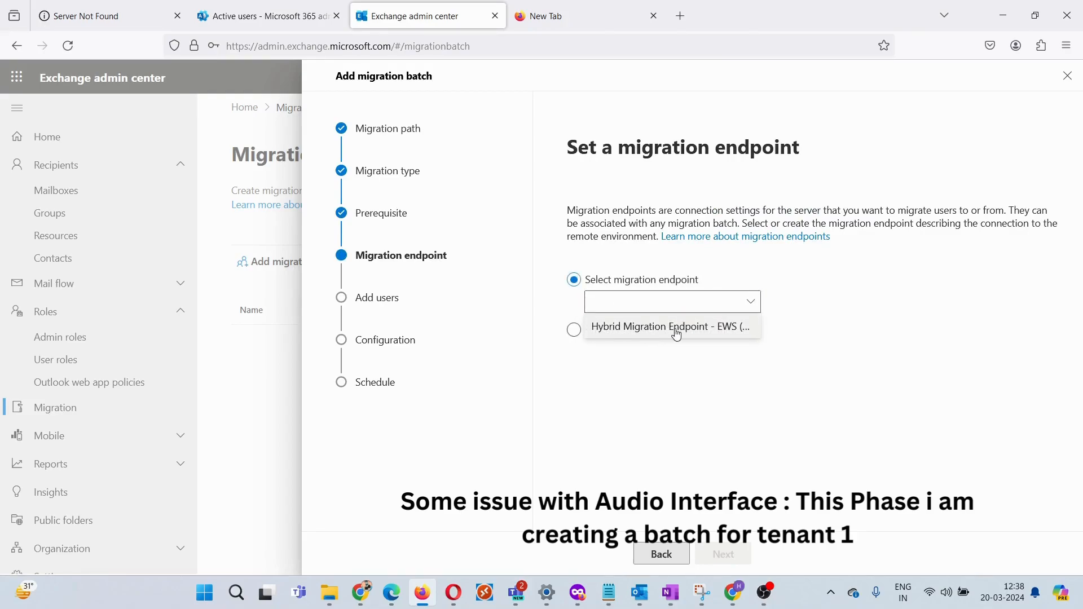
{"action": "left_click", "coordinate": [676, 336]}
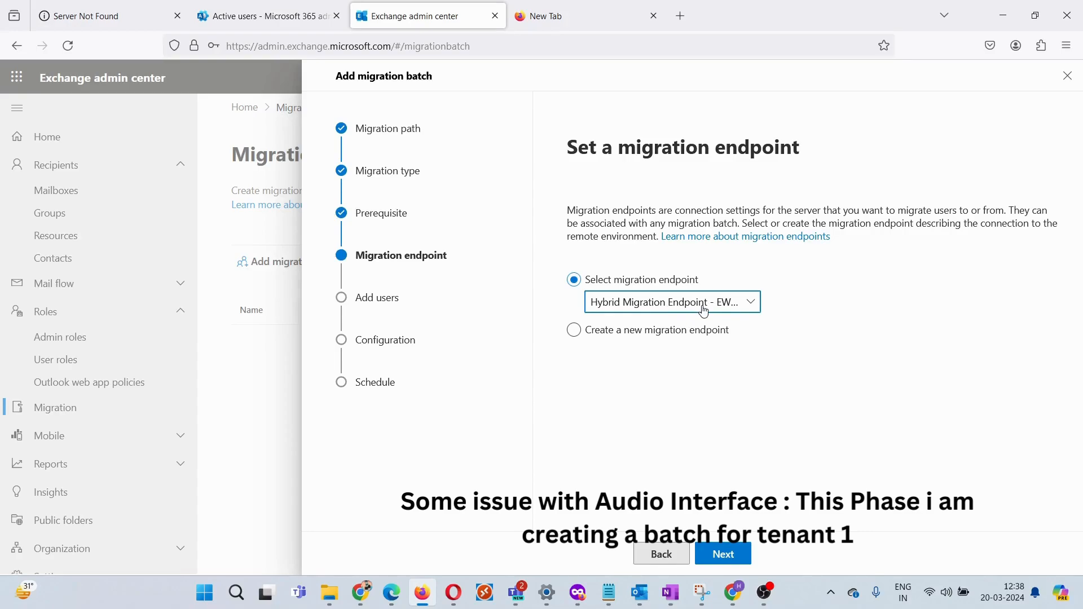
{"action": "left_click", "coordinate": [739, 557]}
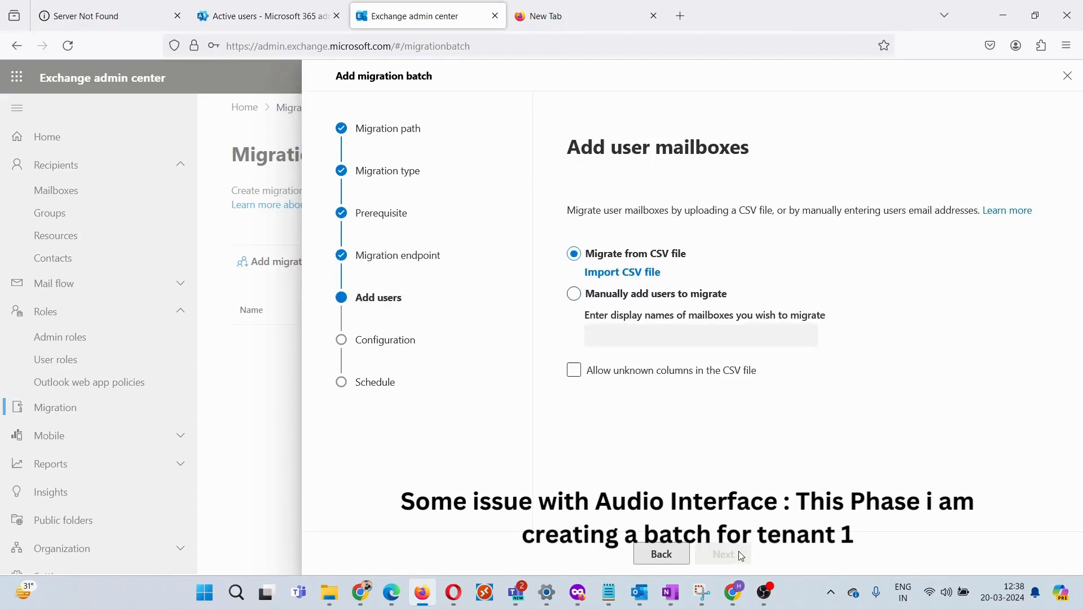
Step: Manually add the user1 and user2 mailboxes to the migration batch
{"action": "left_click", "coordinate": [574, 294]}
{"action": "left_click", "coordinate": [643, 336]}
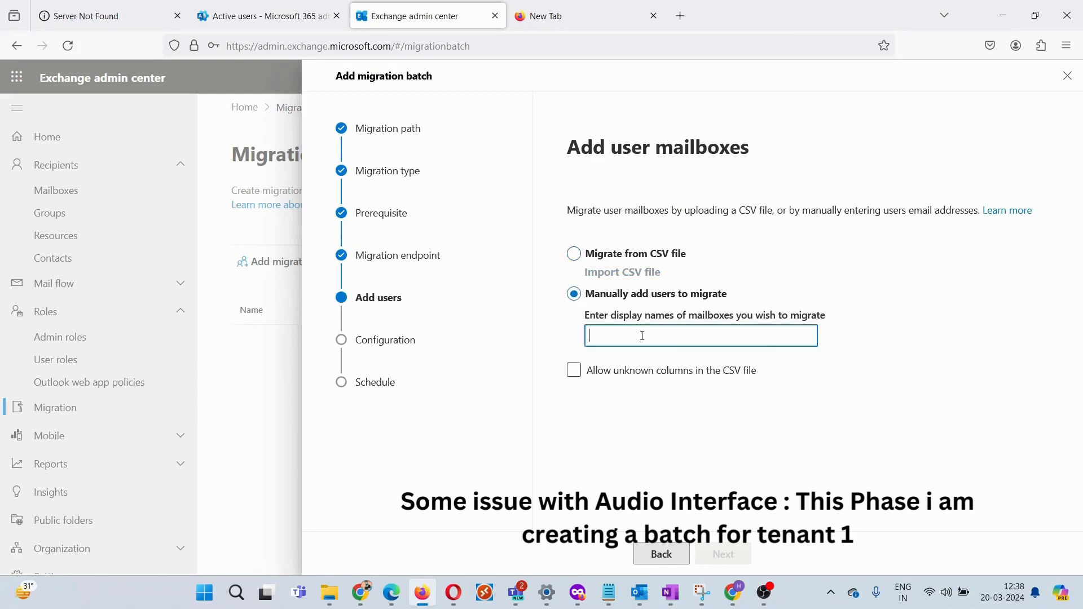
{"action": "left_click", "coordinate": [641, 366]}
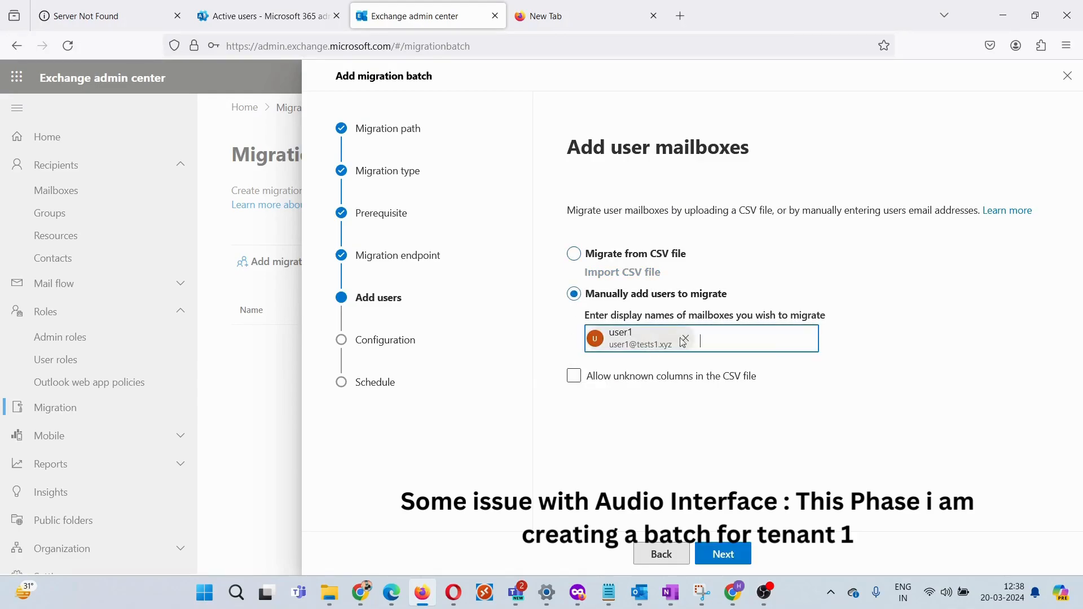
{"action": "left_click", "coordinate": [730, 371]}
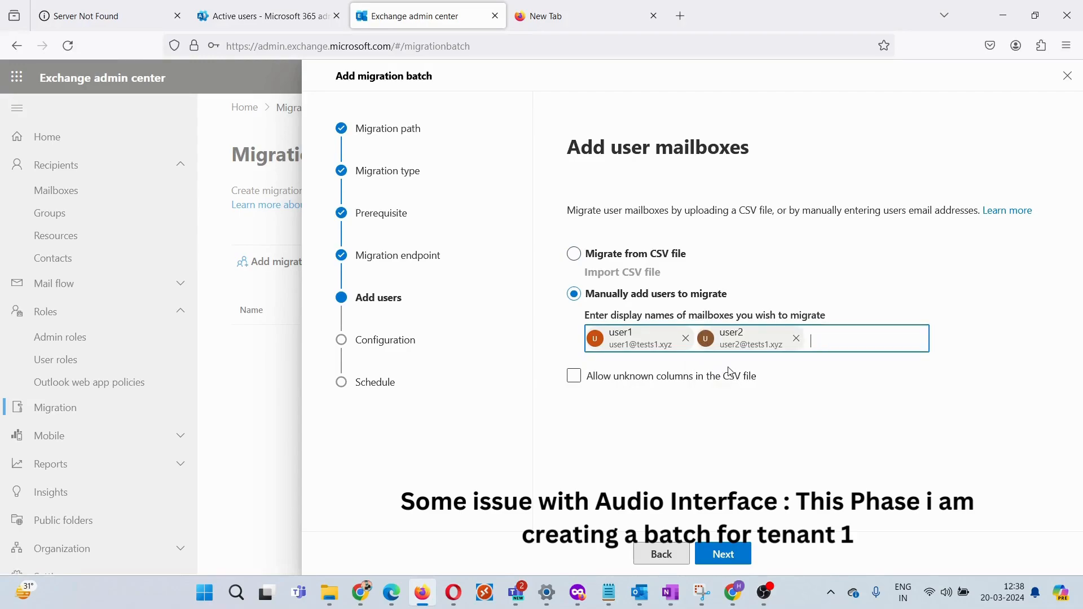
{"action": "left_click", "coordinate": [735, 557]}
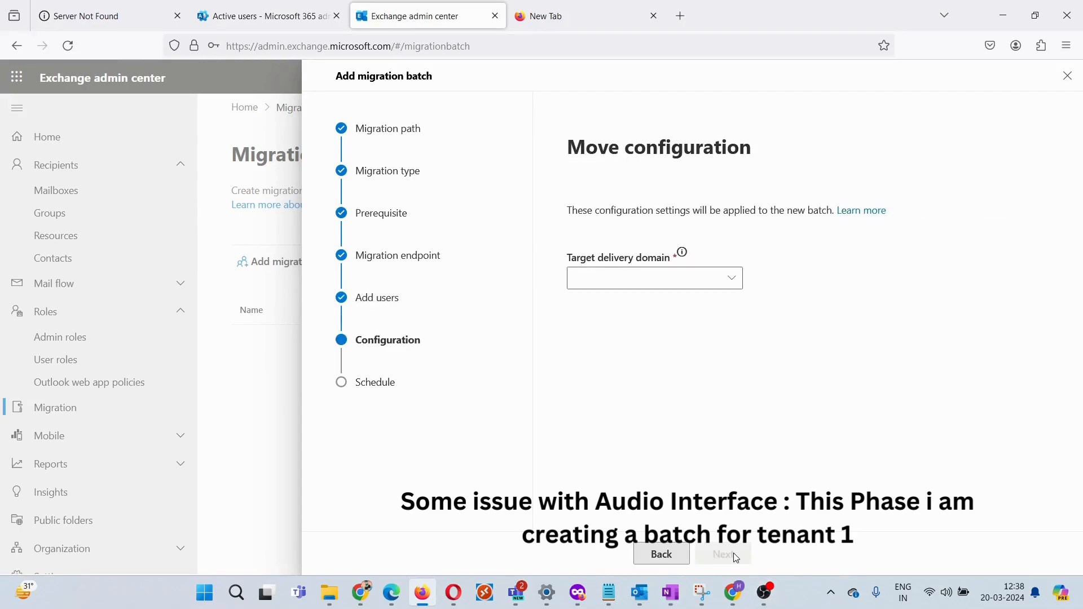
Step: Set the onmicrosoft target delivery domain, enable automatic batch completion, and save the batch
{"action": "left_click", "coordinate": [732, 278]}
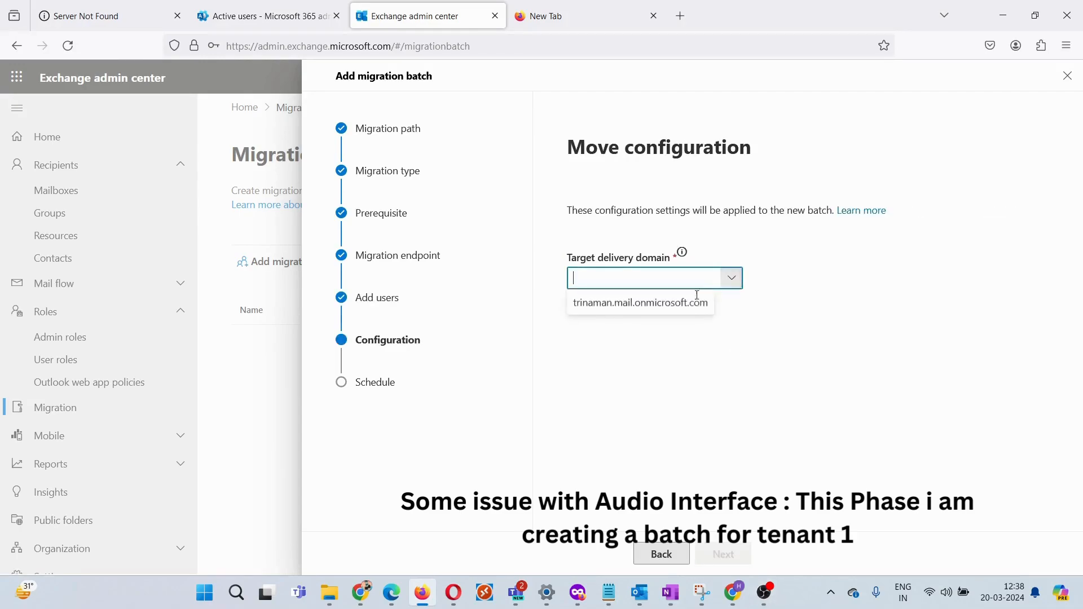
{"action": "left_click", "coordinate": [621, 310]}
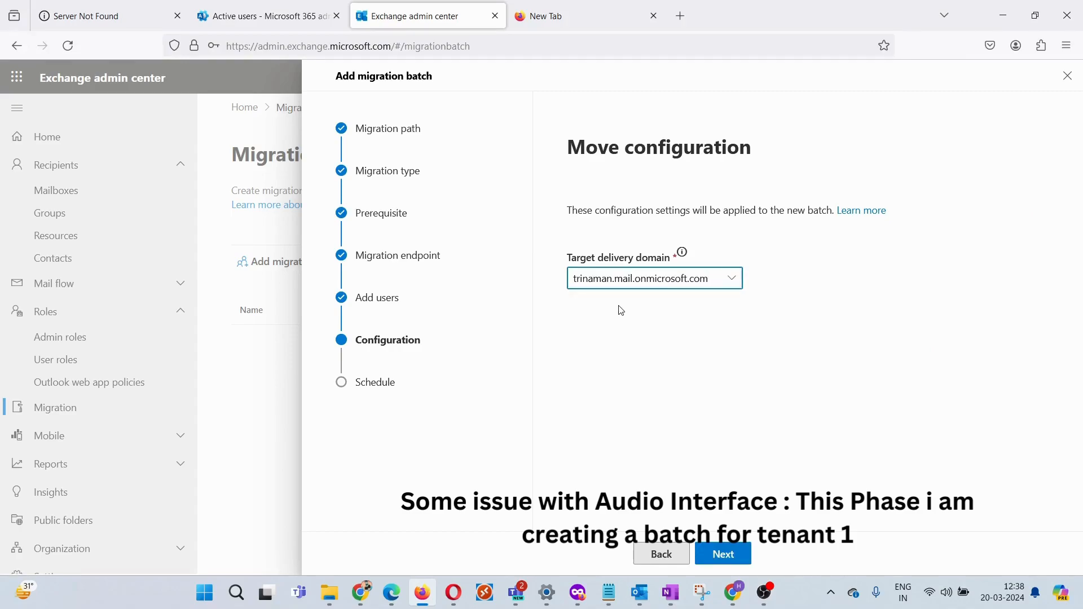
{"action": "left_click", "coordinate": [731, 551]}
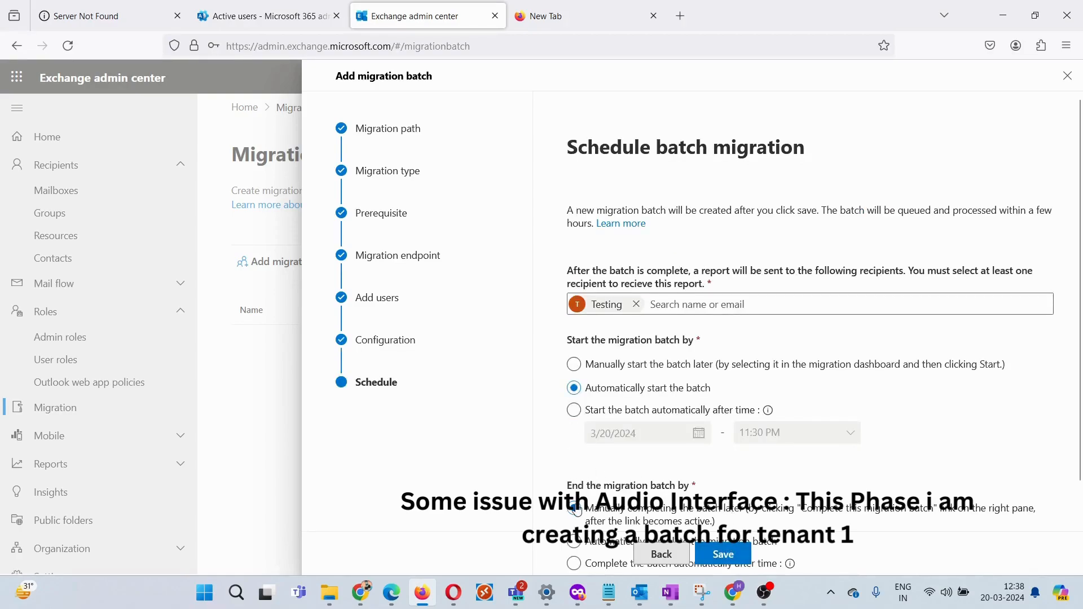
{"action": "scroll", "coordinate": [575, 490], "scroll_direction": "down", "scroll_amount": 2}
{"action": "left_click", "coordinate": [575, 464]}
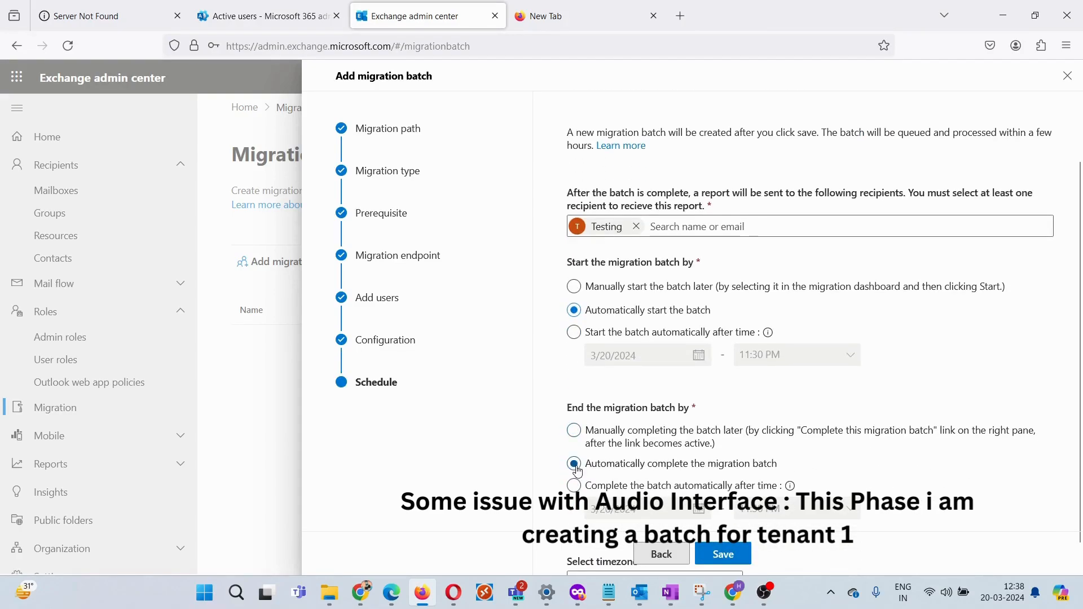
{"action": "scroll", "coordinate": [778, 498], "scroll_direction": "down", "scroll_amount": 2}
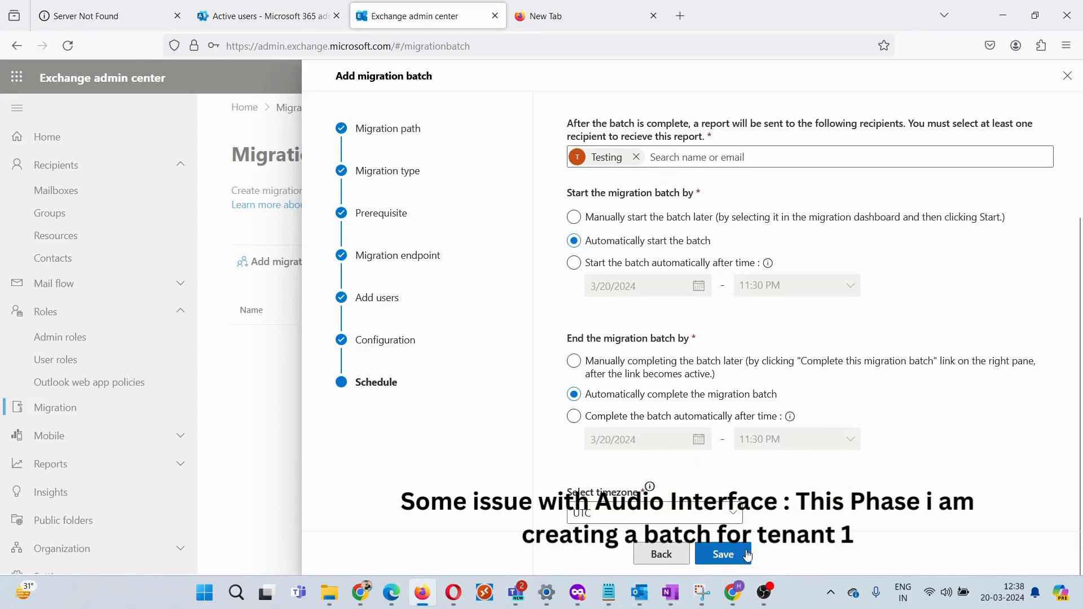
{"action": "left_click", "coordinate": [724, 555]}
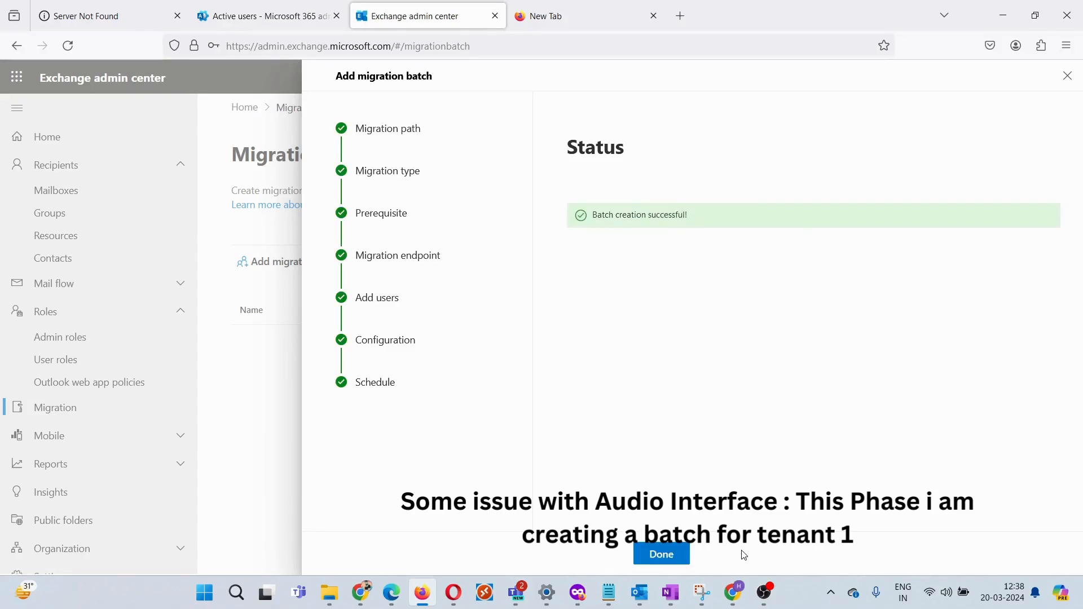
Step: Close the batch wizard and select the Test1user batch in the Migration batches list
{"action": "left_click", "coordinate": [677, 554]}
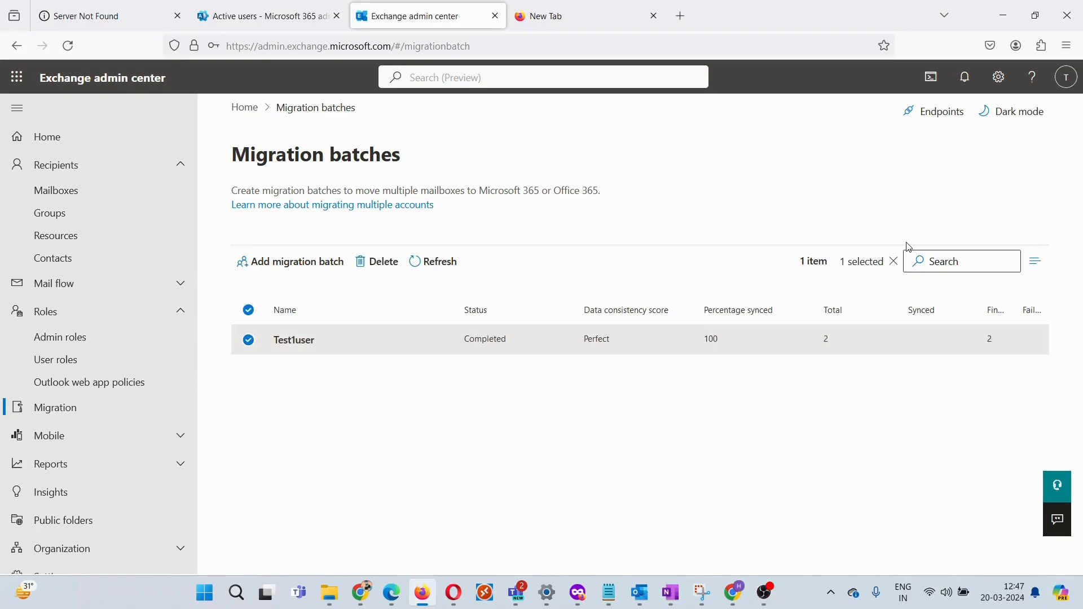
{"action": "left_click", "coordinate": [294, 341]}
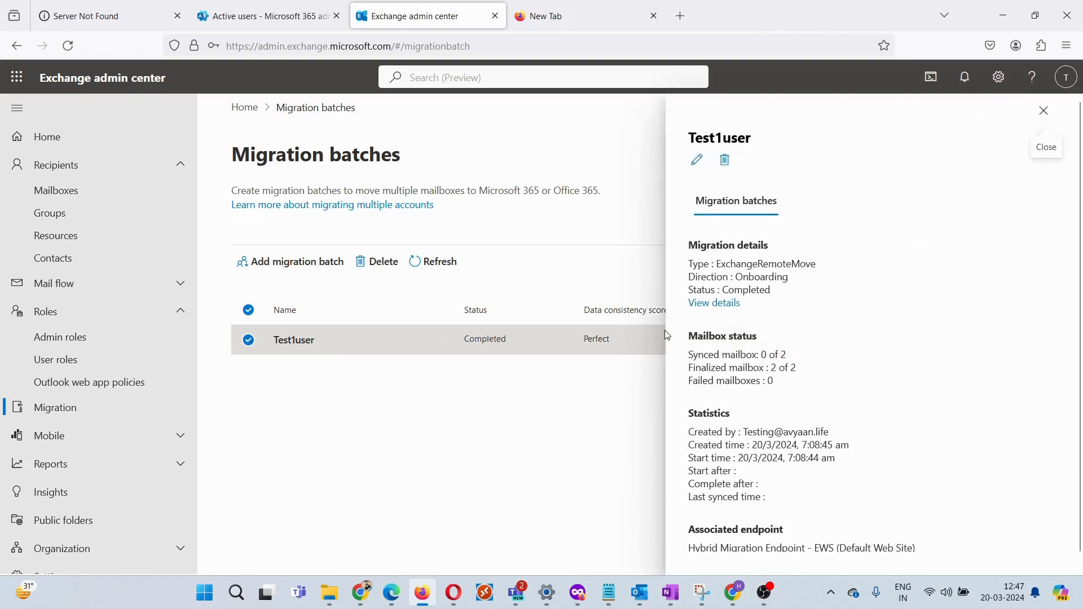
Step: View the Test1user batch's per-mailbox details, then open the project migration folder in File Explorer
{"action": "left_click", "coordinate": [705, 303]}
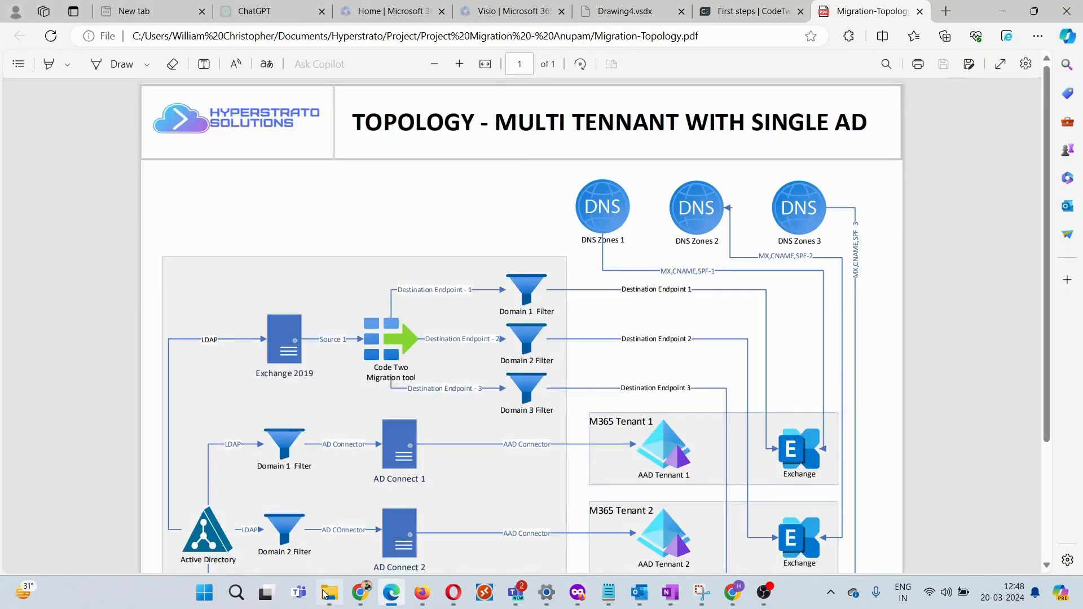
{"action": "left_click", "coordinate": [325, 593]}
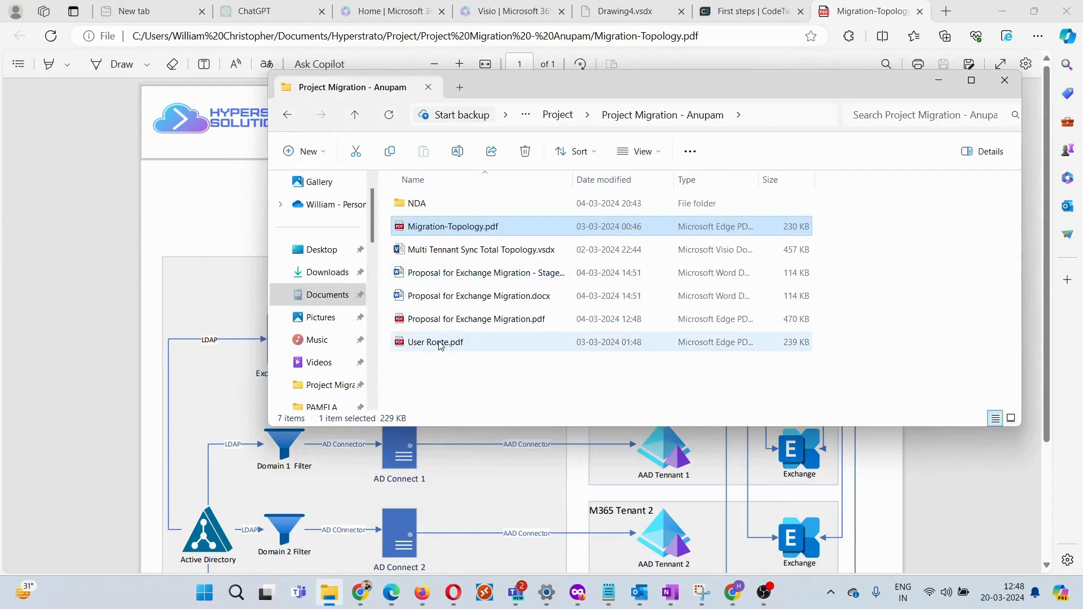
Step: Open User Route.pdf in Edge, then switch back to the Migration-Topology tab
{"action": "left_click", "coordinate": [436, 345]}
{"action": "double_click", "coordinate": [437, 342]}
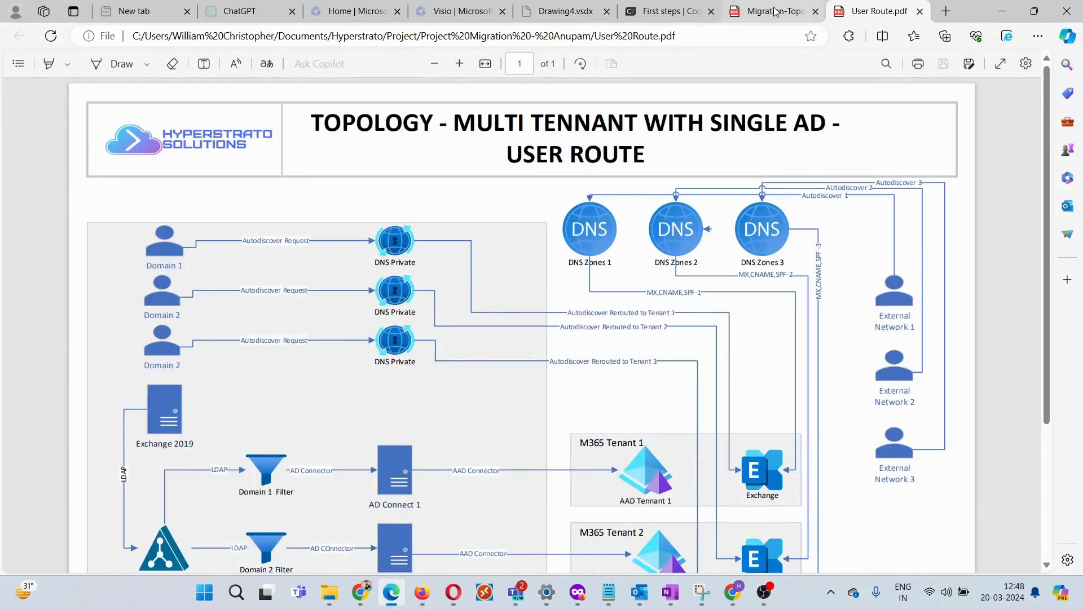
{"action": "left_click", "coordinate": [775, 12]}
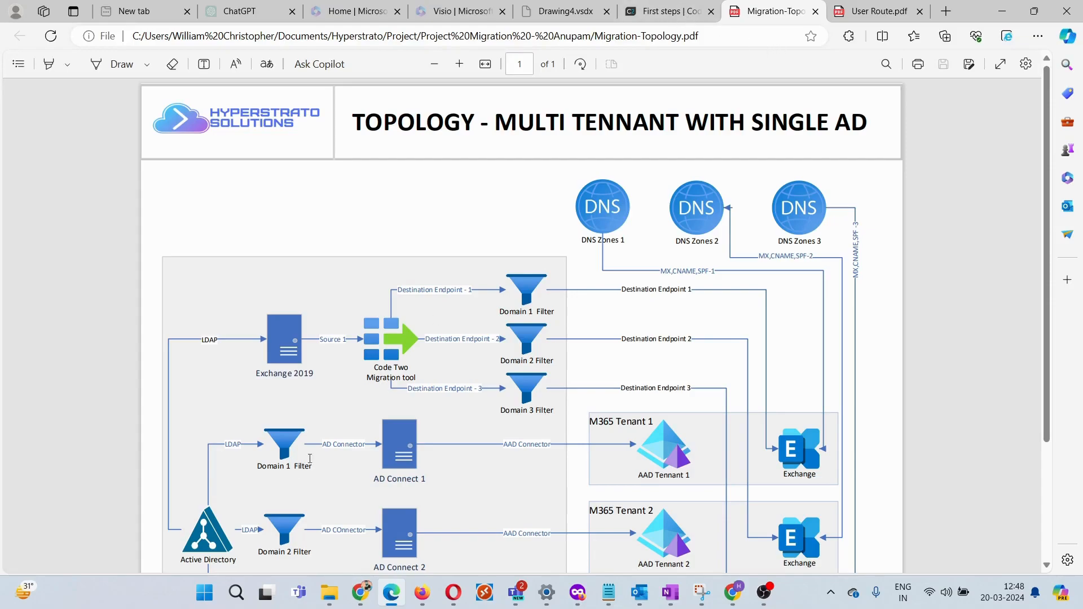
Step: Scroll through the Migration-Topology diagram of the three M365 tenants
{"action": "scroll", "coordinate": [524, 261], "scroll_direction": "down", "scroll_amount": 3}
{"action": "scroll", "coordinate": [524, 261], "scroll_direction": "up", "scroll_amount": 2}
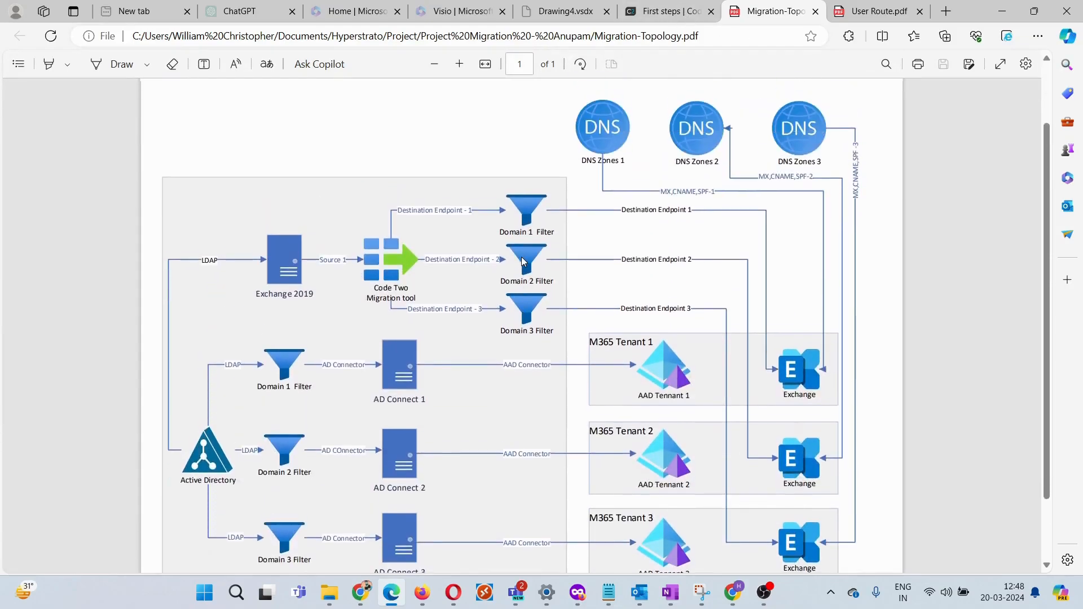
{"action": "scroll", "coordinate": [524, 260], "scroll_direction": "down", "scroll_amount": 2}
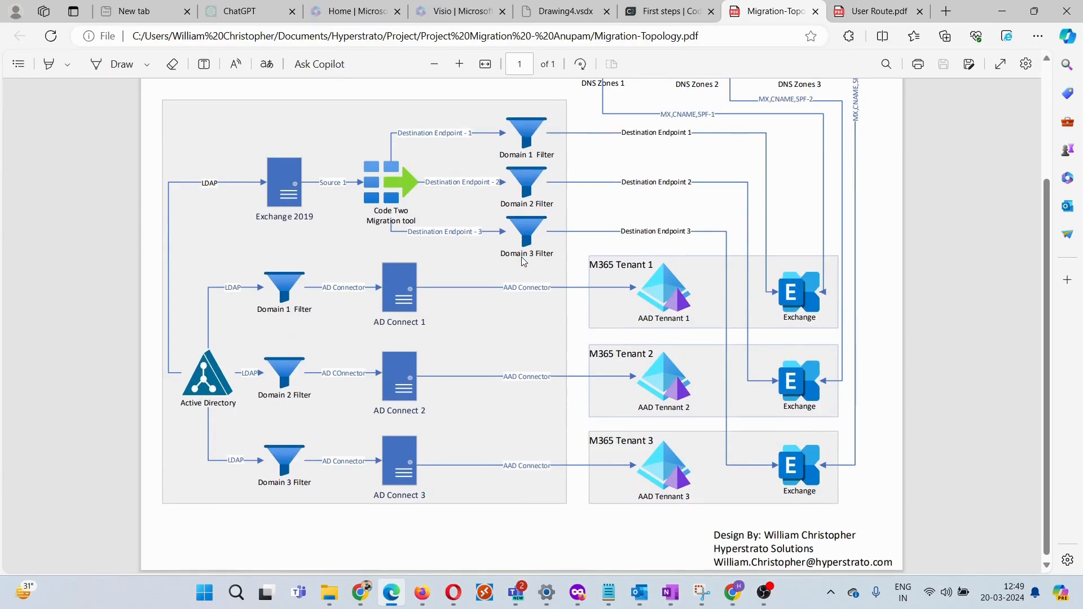
{"action": "scroll", "coordinate": [458, 411], "scroll_direction": "up", "scroll_amount": 2}
{"action": "scroll", "coordinate": [458, 410], "scroll_direction": "down", "scroll_amount": 2}
{"action": "scroll", "coordinate": [458, 411], "scroll_direction": "up", "scroll_amount": 2}
{"action": "scroll", "coordinate": [458, 410], "scroll_direction": "down", "scroll_amount": 2}
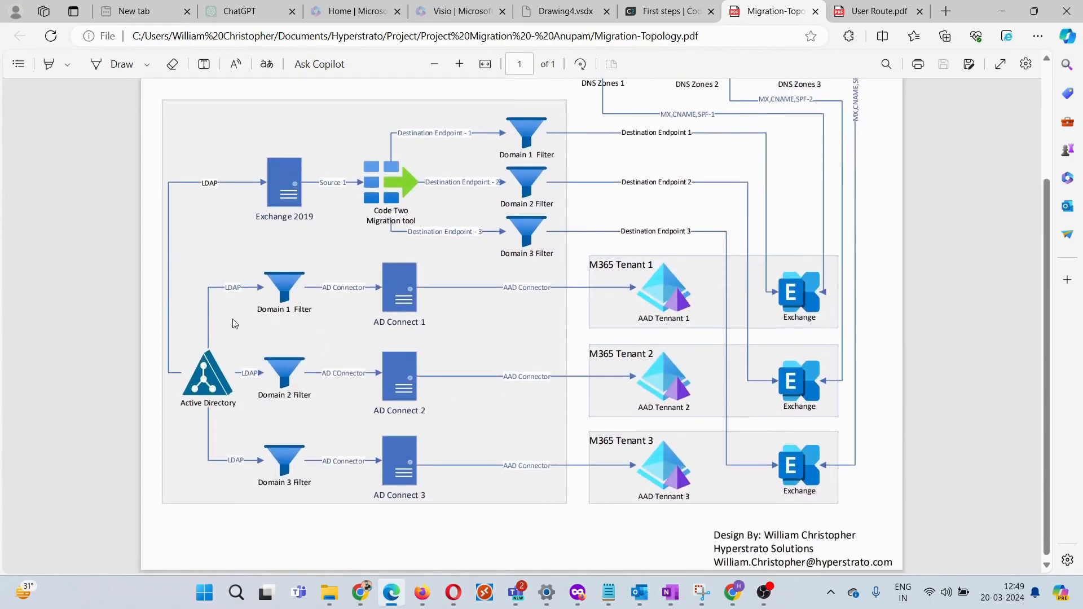